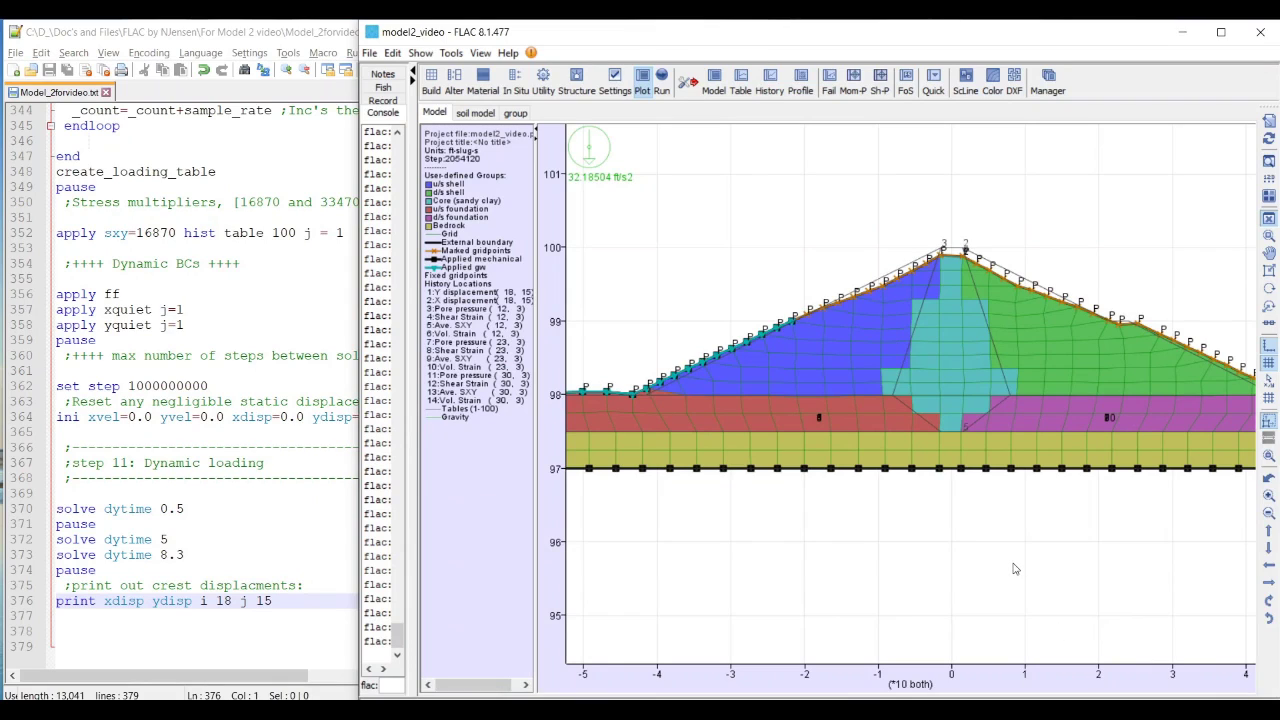
# Step: Review the dynamic boundary conditions and the final solve dytime 8.3 command in the script
pyautogui.click(249, 294)
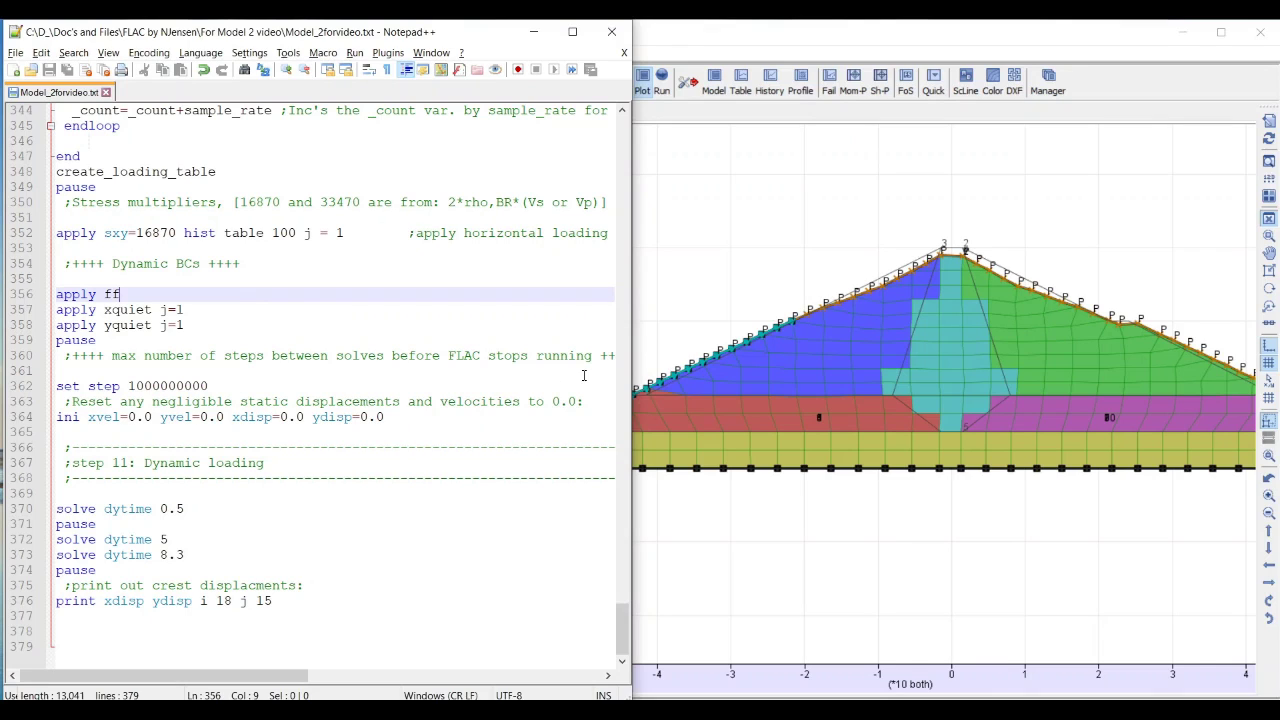
pyautogui.click(193, 553)
pyautogui.hotkey('ctrl', 'shift', 'Left')
pyautogui.hotkey('ctrl', 'shift', 'Left')
pyautogui.hotkey('ctrl', 'shift', 'Left')
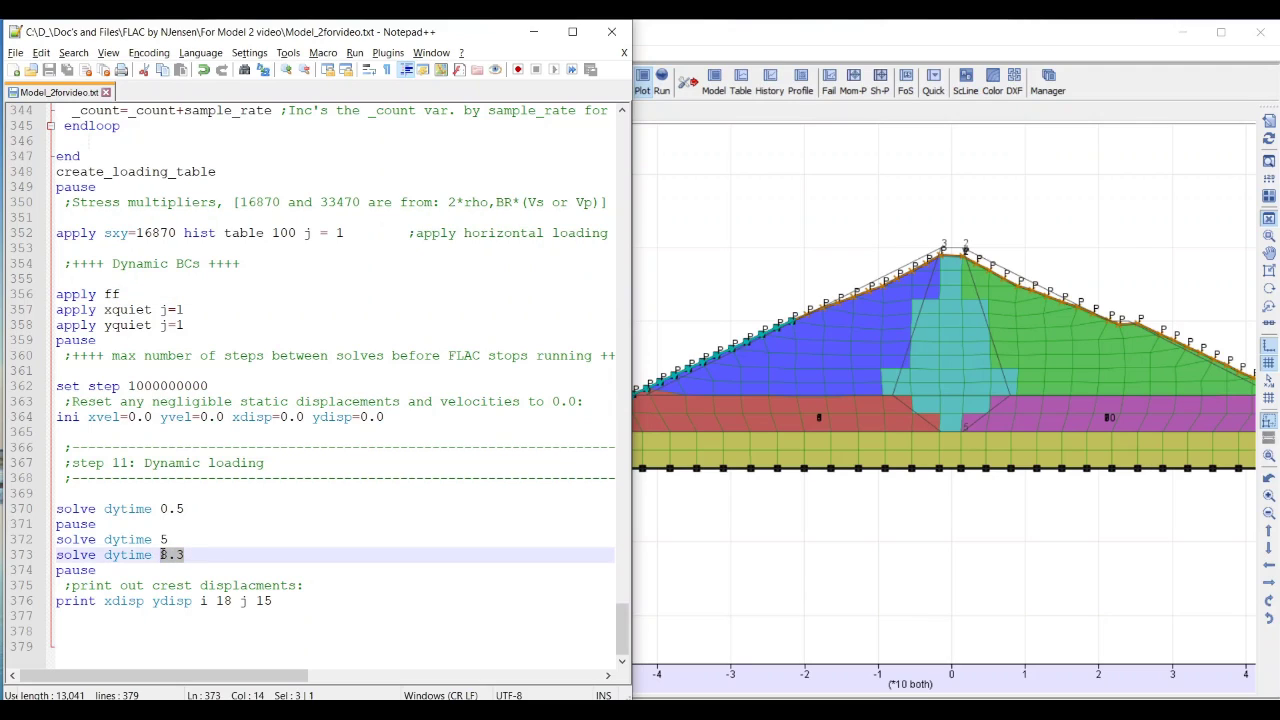
pyautogui.press('End')
# Step: Switch to FLAC and inspect the soil model, group and Model plots, including the dynamic time in the legend
pyautogui.click(845, 33)
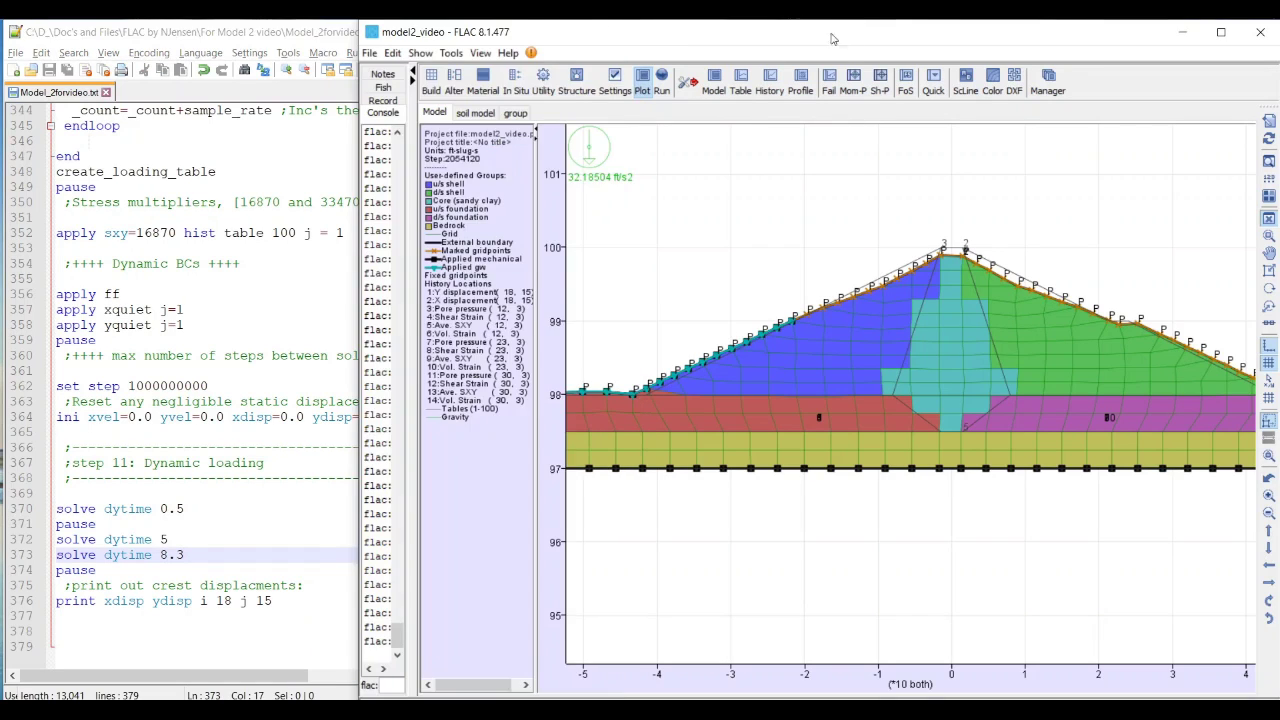
pyautogui.click(462, 116)
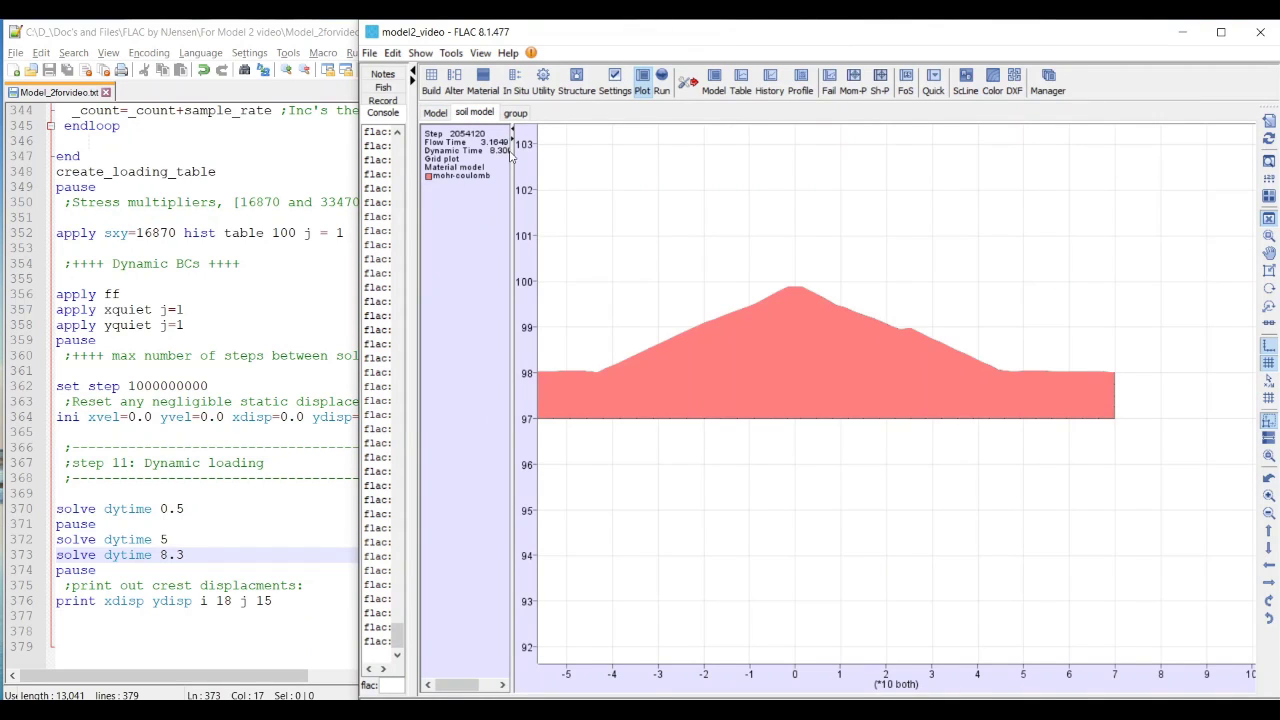
pyautogui.moveTo(510, 148); pyautogui.dragTo(572, 148)
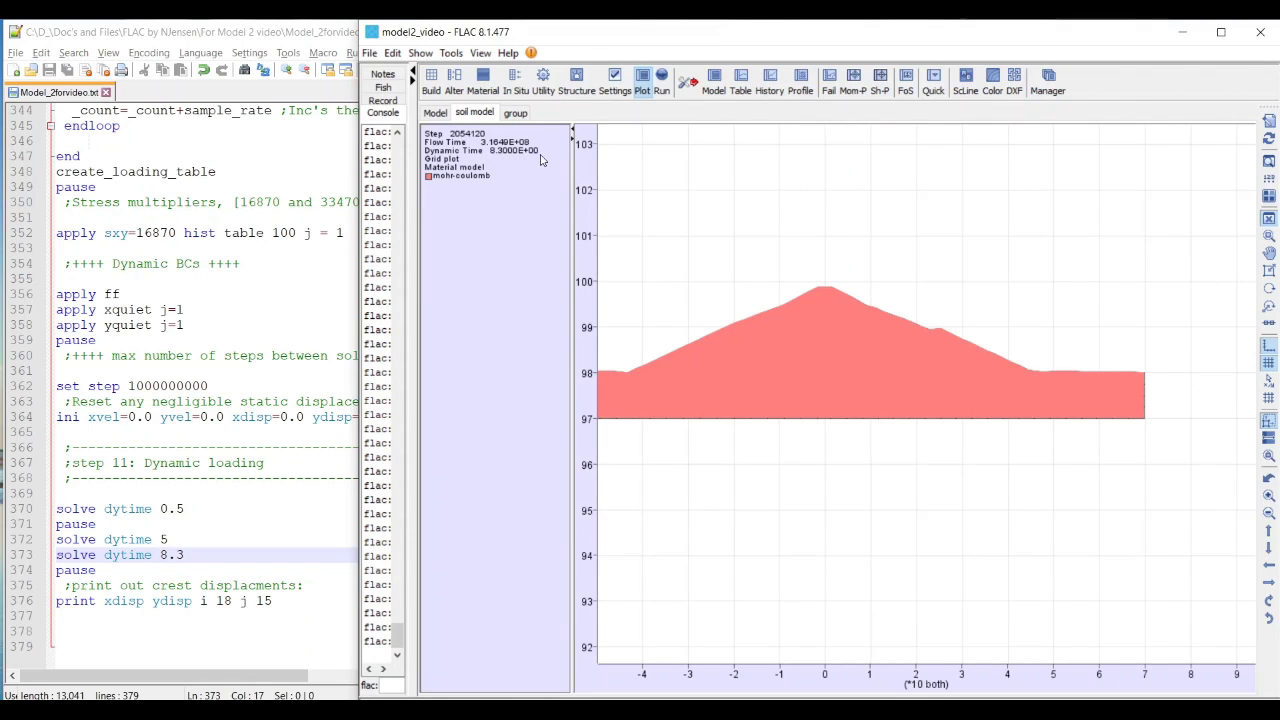
pyautogui.click(518, 114)
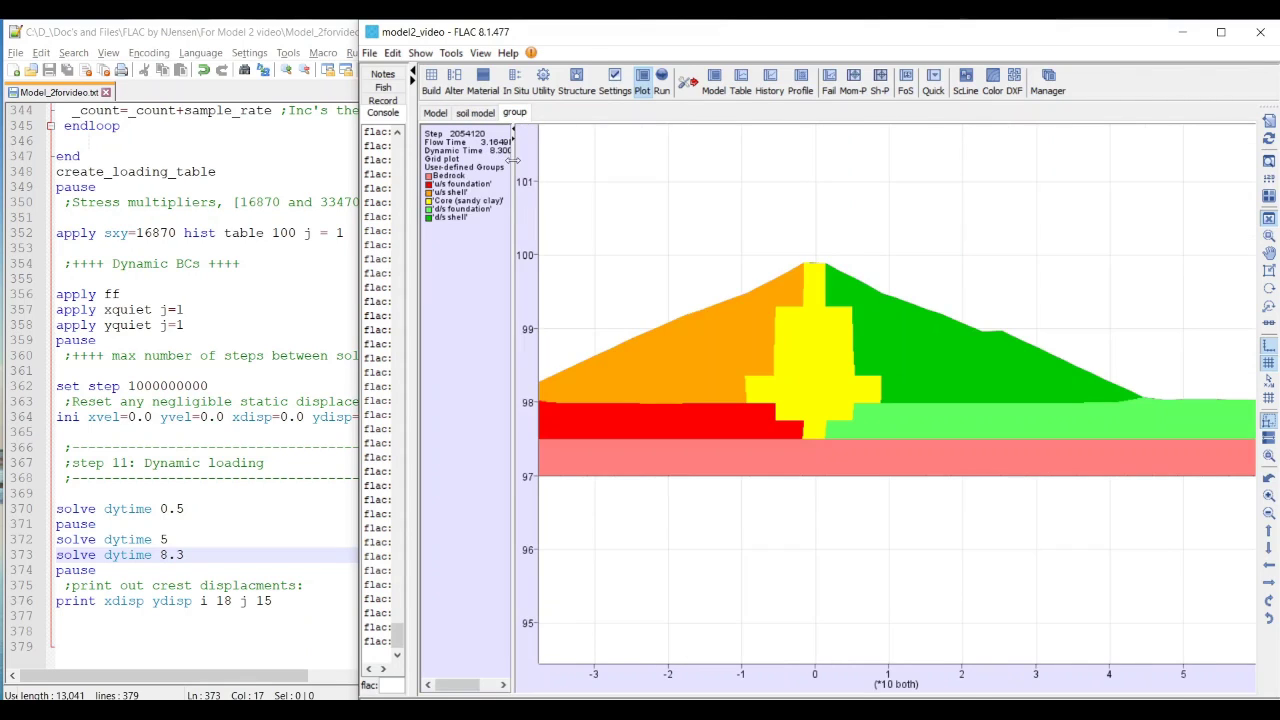
pyautogui.moveTo(516, 160); pyautogui.dragTo(510, 160)
pyautogui.click(442, 117)
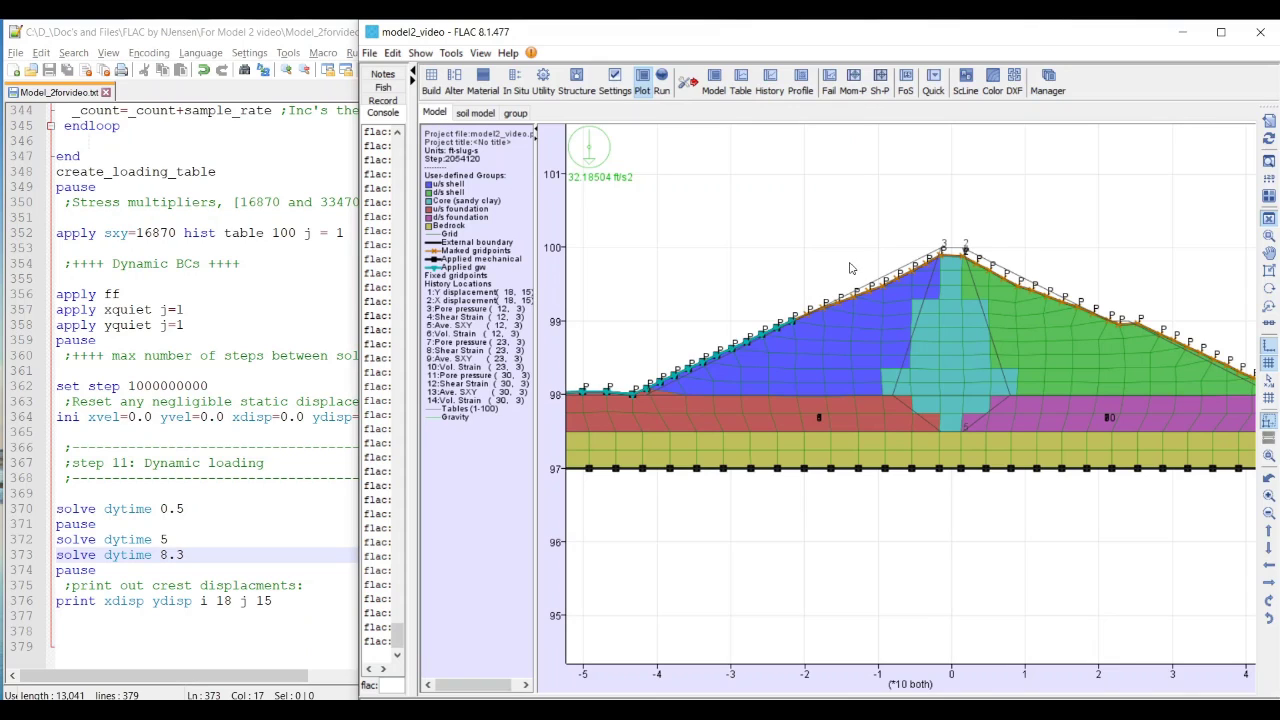
pyautogui.scroll(3, 916, 327)
pyautogui.scroll(-2, 940, 320)
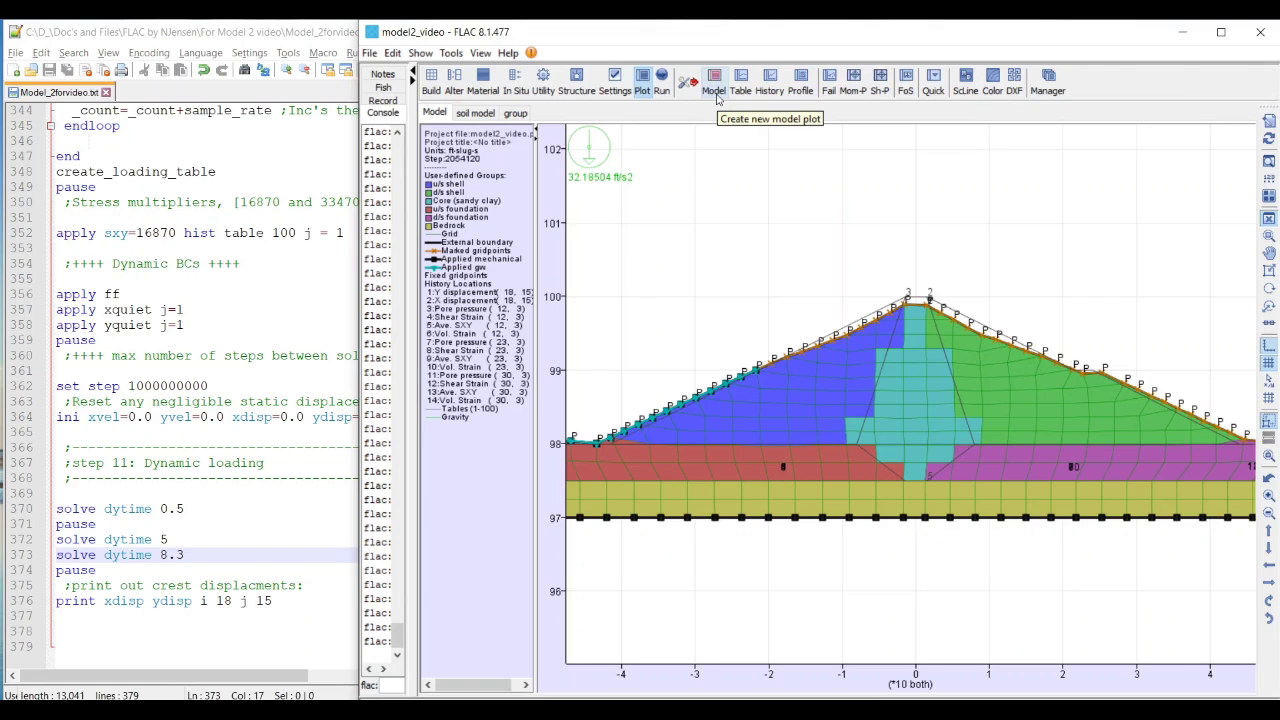
# Step: Copy the command print xdisp ydisp i 18 j 15 from the Notepad++ script and run it in the FLAC console
pyautogui.click(294, 601)
pyautogui.moveTo(294, 601); pyautogui.dragTo(37, 601)
pyautogui.hotkey('ctrl', 'c')
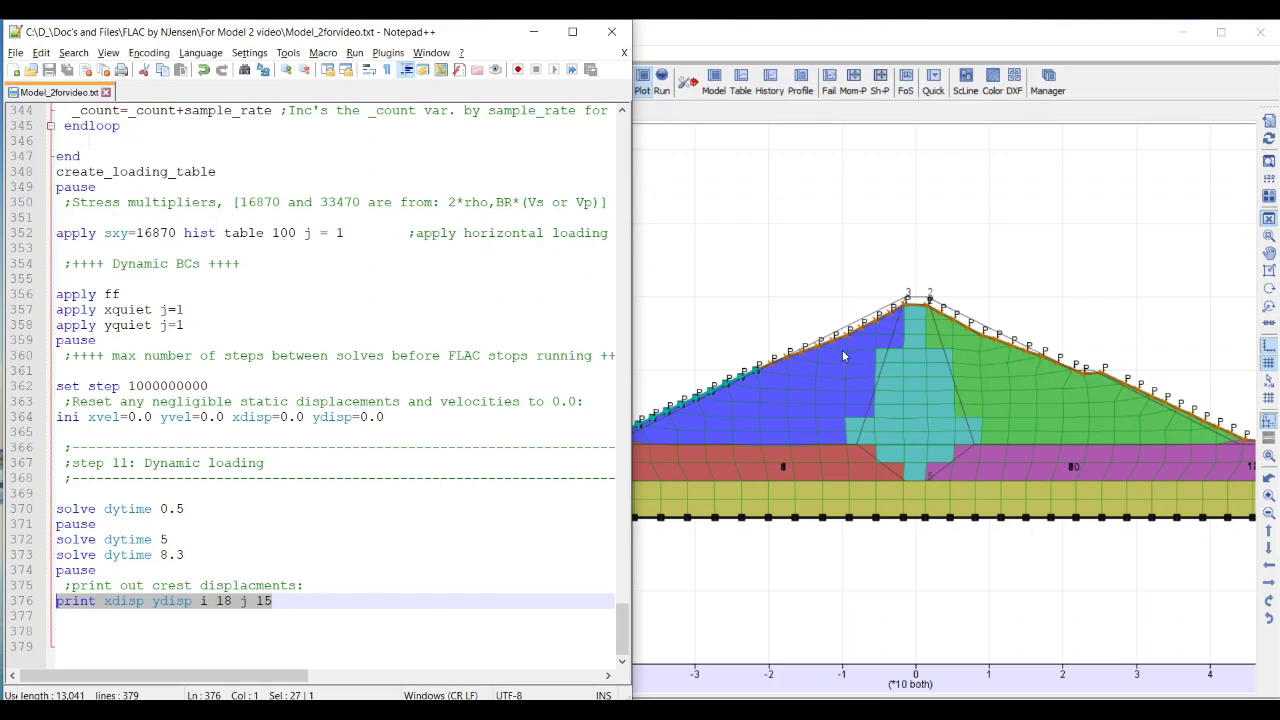
pyautogui.click(856, 32)
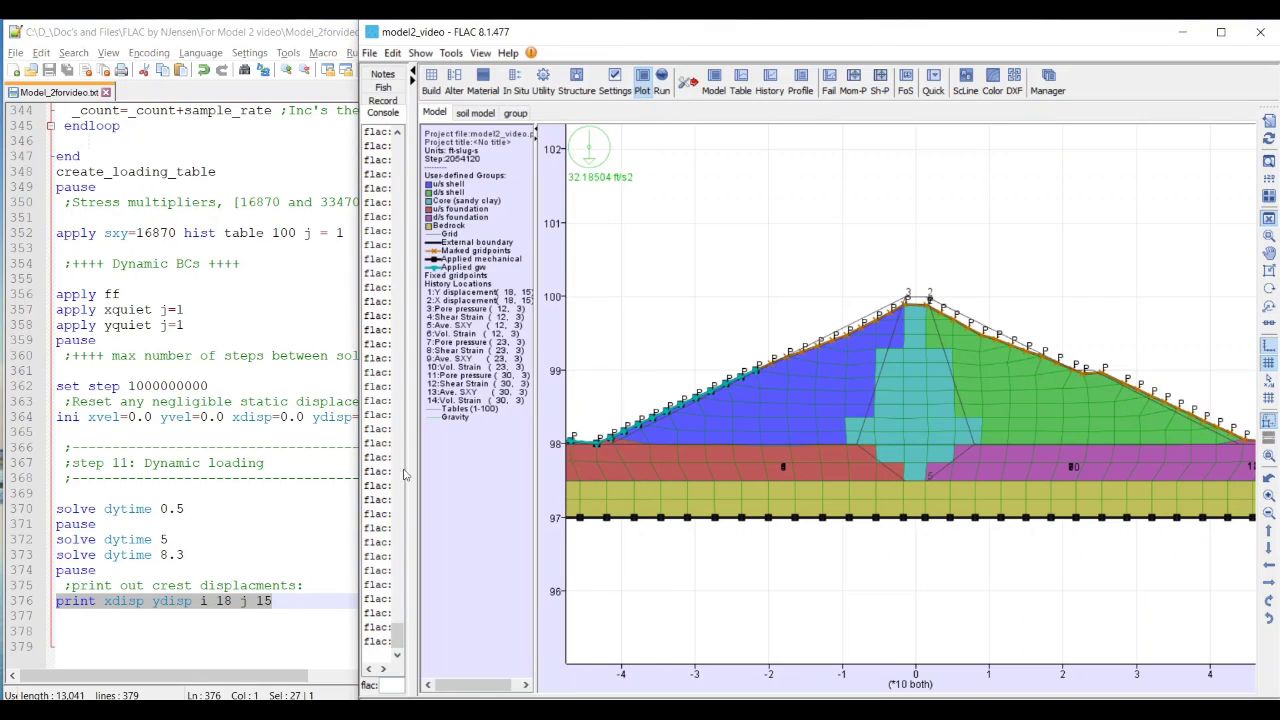
pyautogui.moveTo(416, 557); pyautogui.dragTo(600, 550)
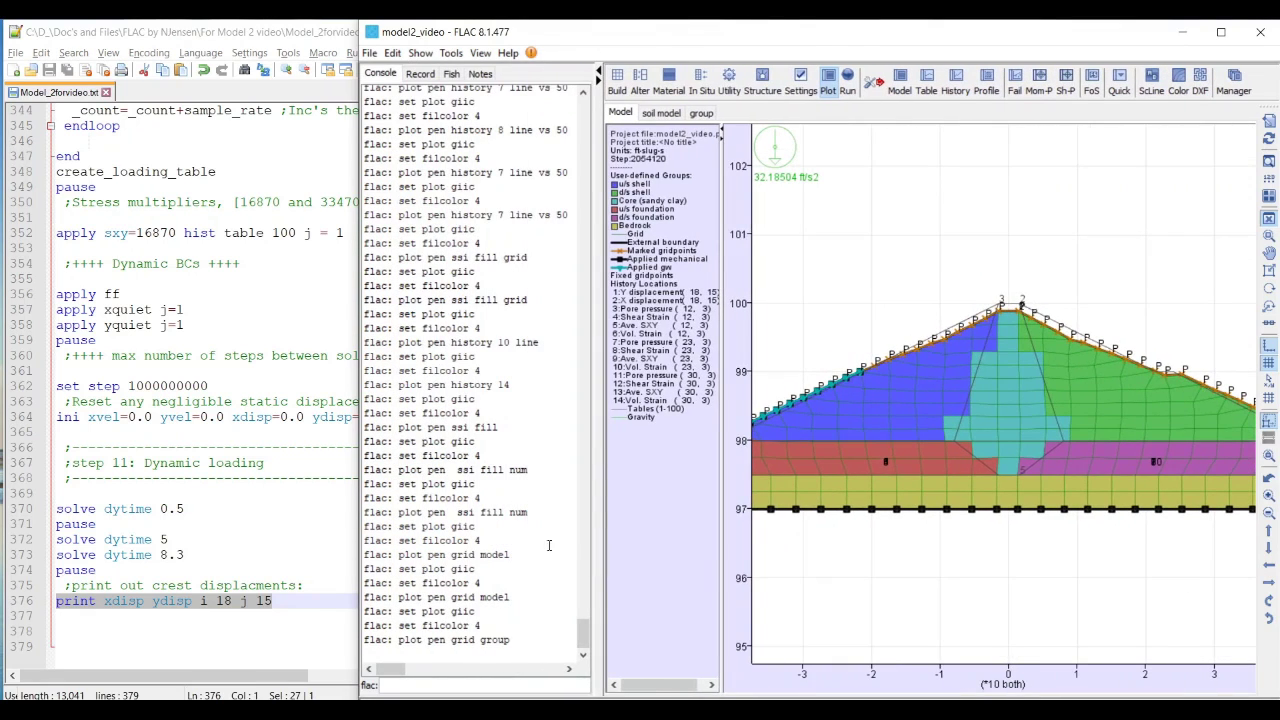
pyautogui.click(455, 684)
pyautogui.hotkey('ctrl', 'v')
pyautogui.press('Return')
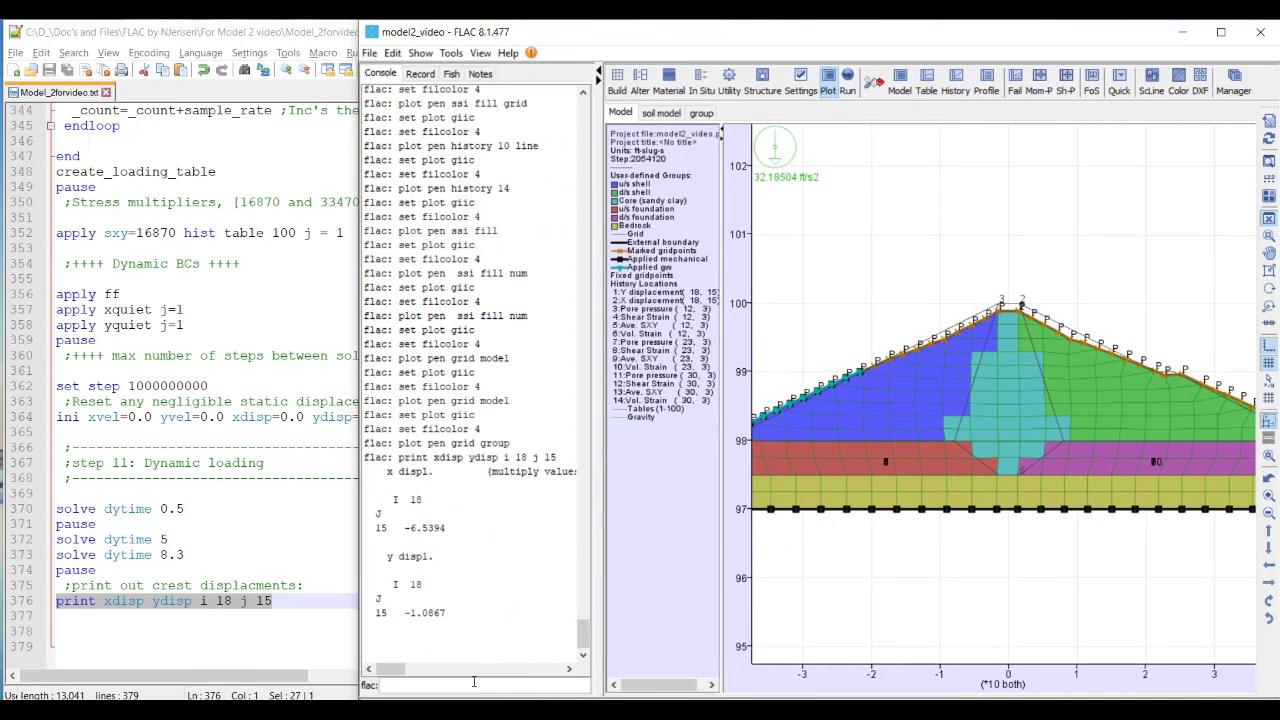
# Step: Maximize the FLAC window and temporarily widen the console to read the full printed crest displacement output
pyautogui.click(1221, 32)
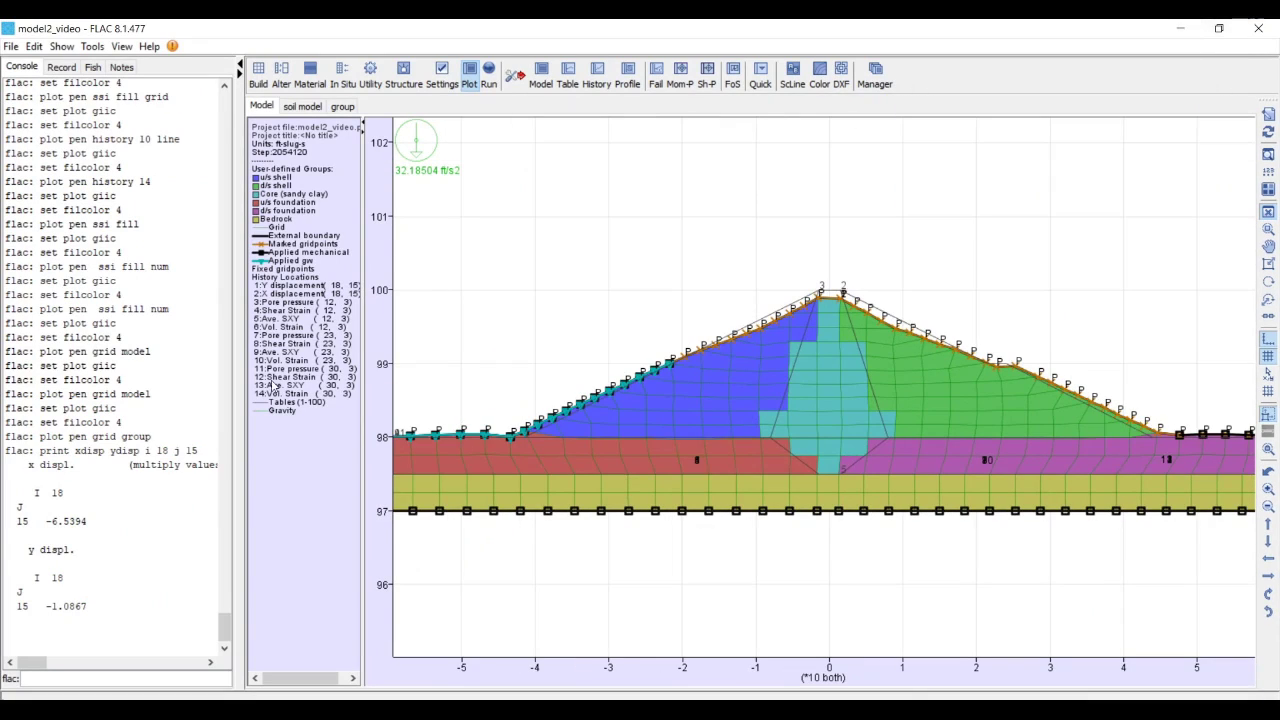
pyautogui.moveTo(237, 507); pyautogui.dragTo(378, 500)
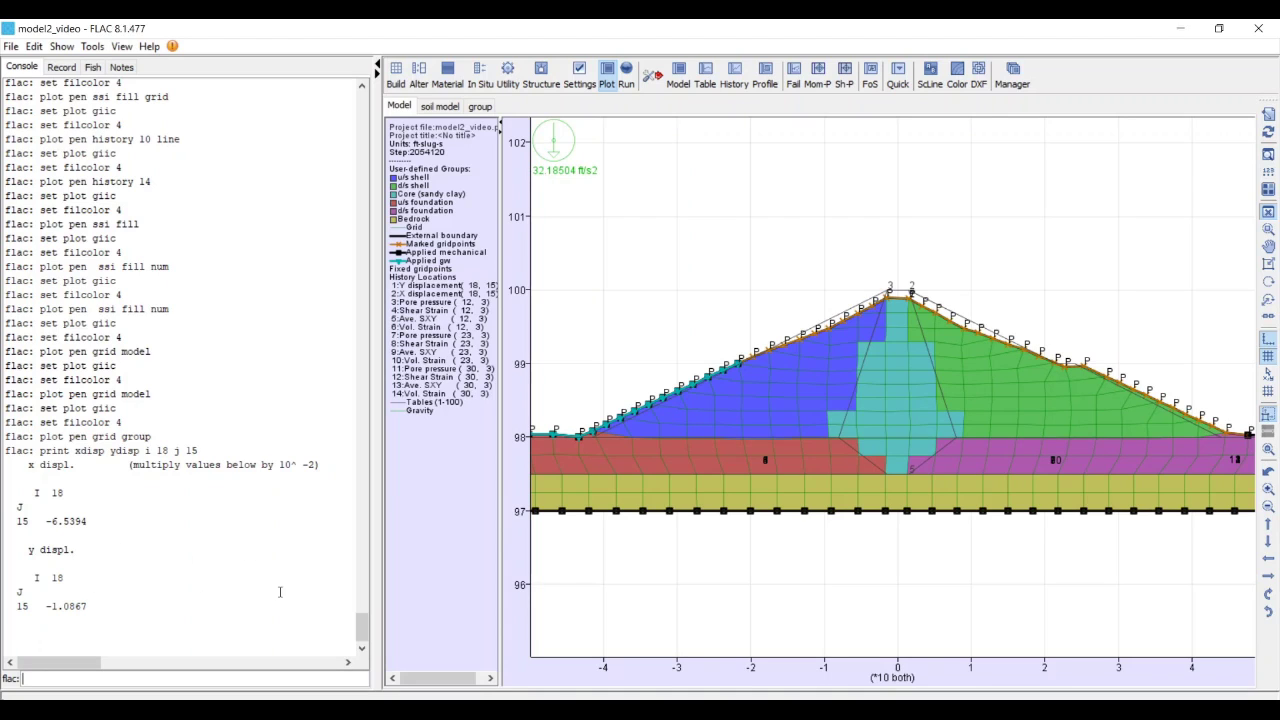
pyautogui.moveTo(376, 483); pyautogui.dragTo(252, 466)
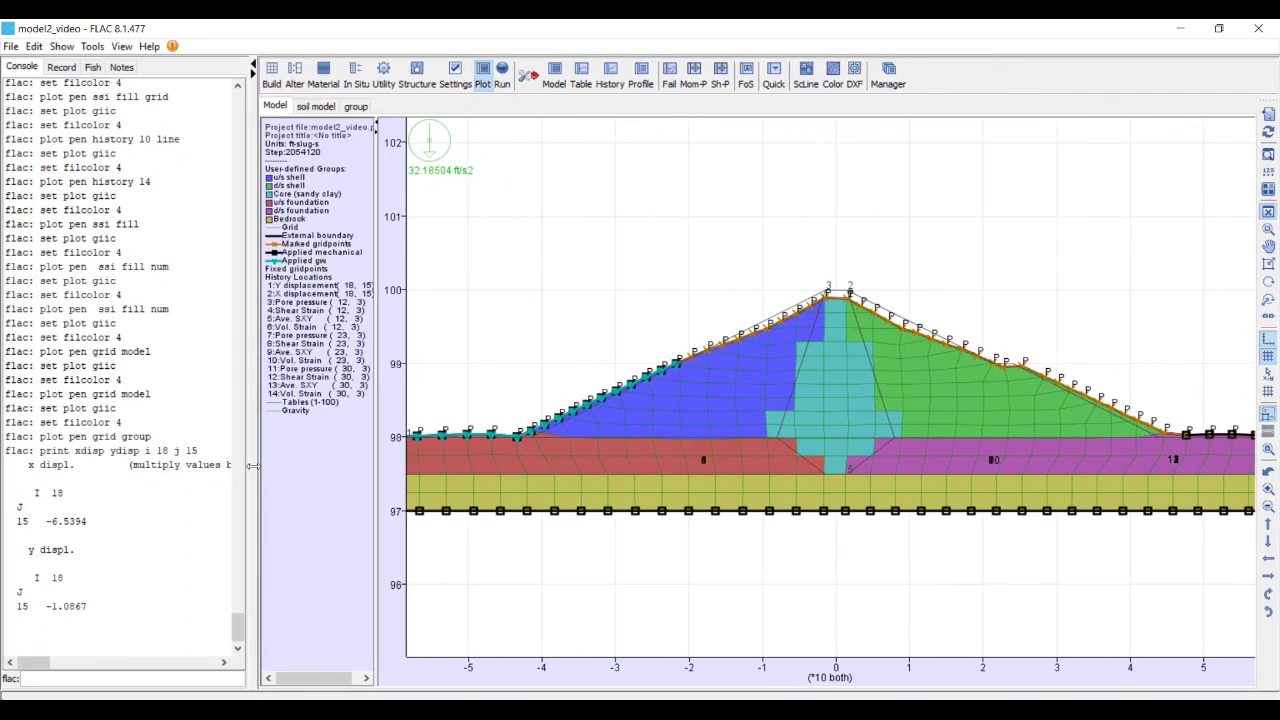
# Step: Create a history plot named "crest disp" of Y and X displacement at (18, 15) versus dynamic time
pyautogui.click(607, 76)
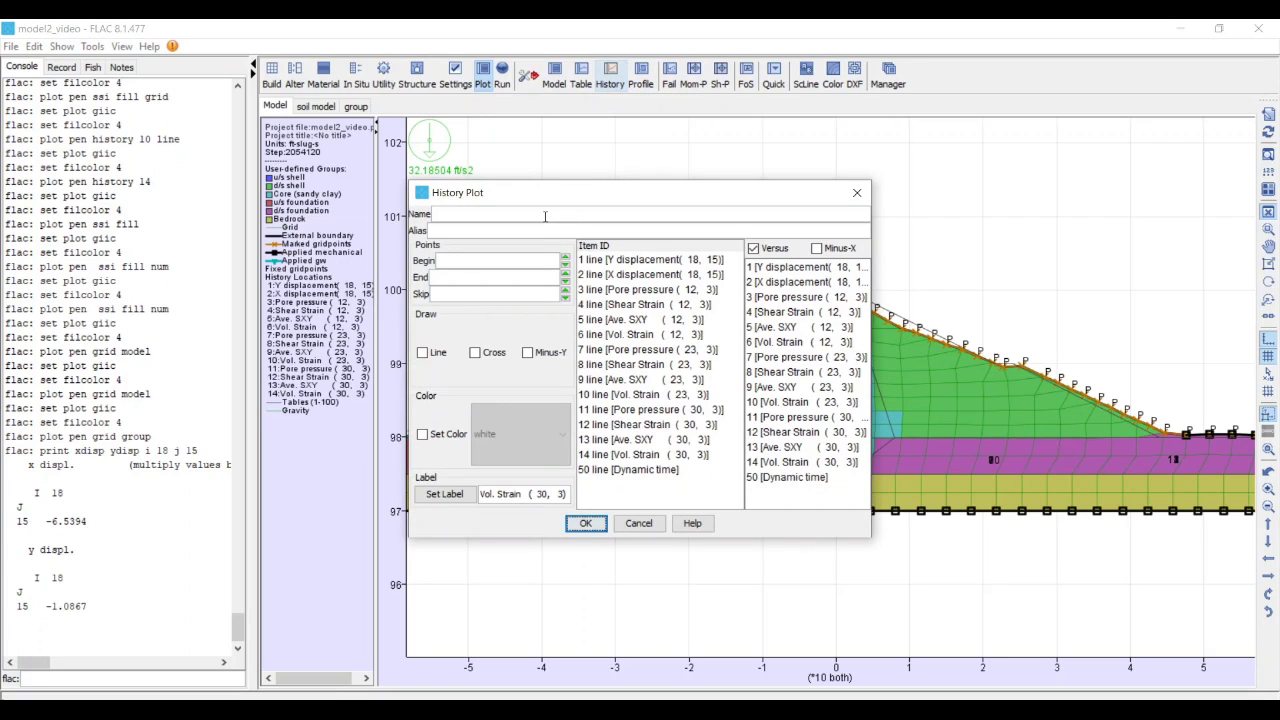
pyautogui.write('crest disp')
pyautogui.click(646, 262)
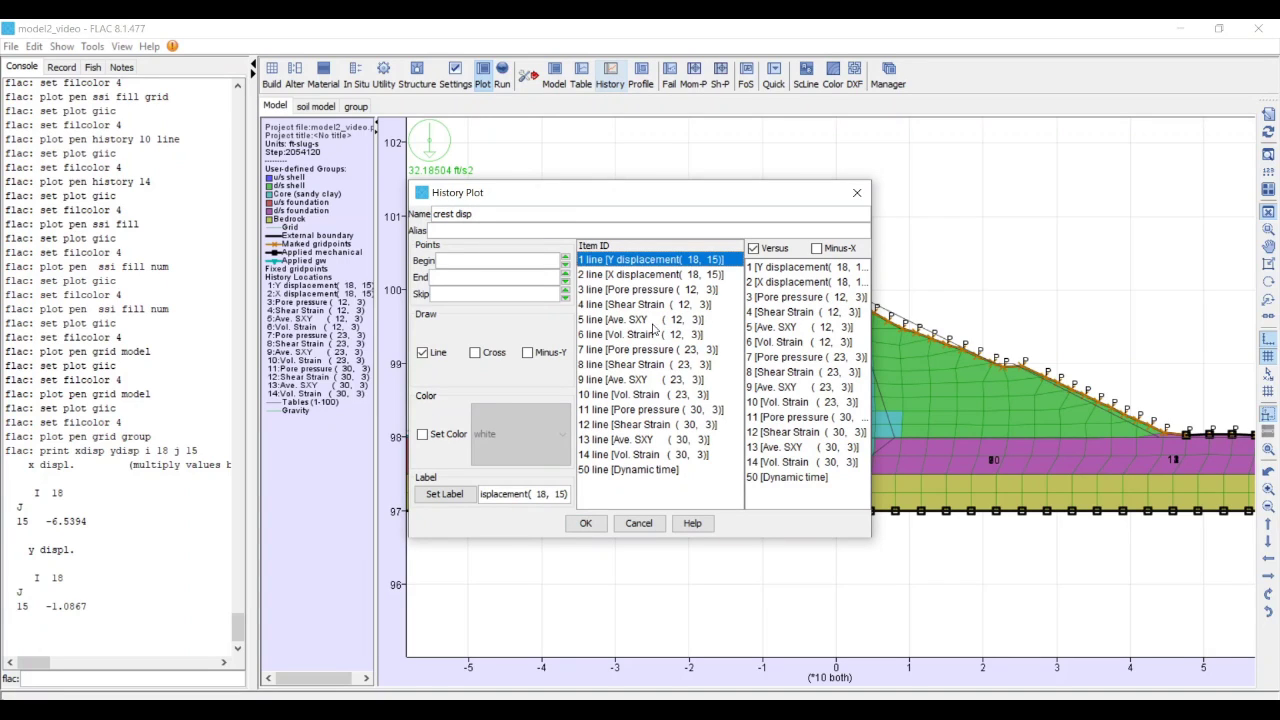
pyautogui.keyDown('ctrl'); pyautogui.click(666, 276); pyautogui.keyUp('ctrl')
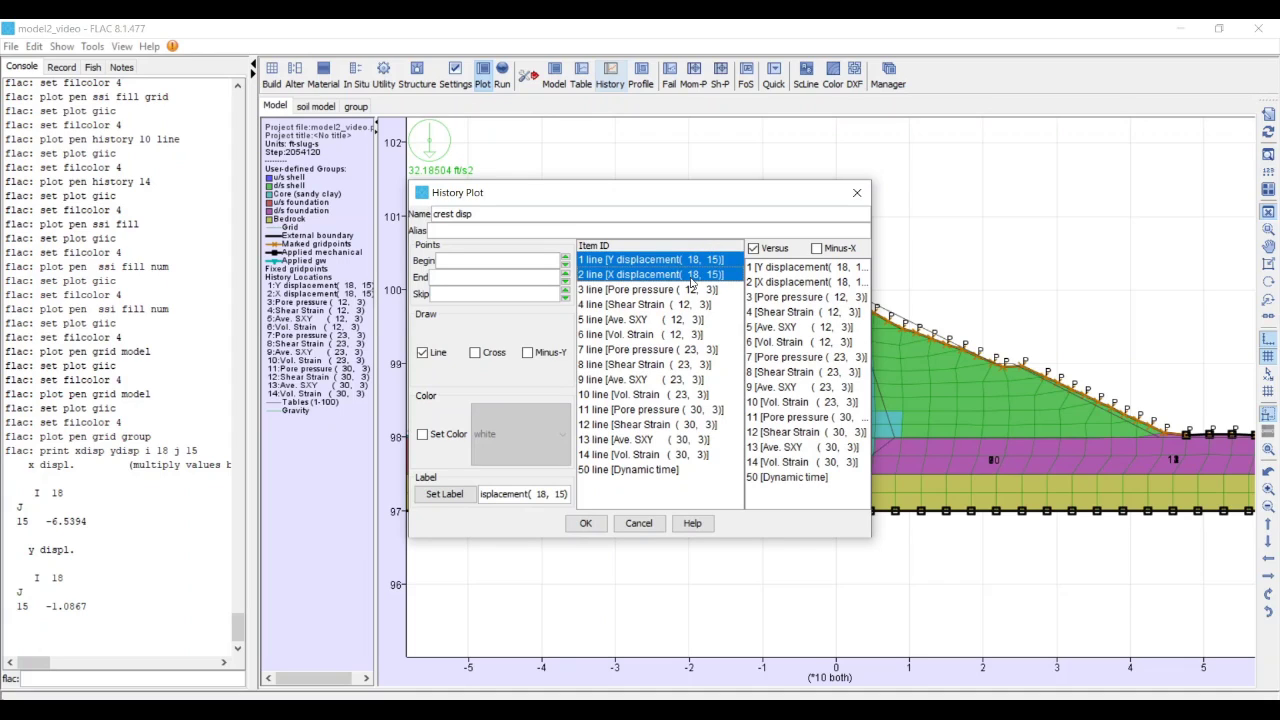
pyautogui.click(783, 478)
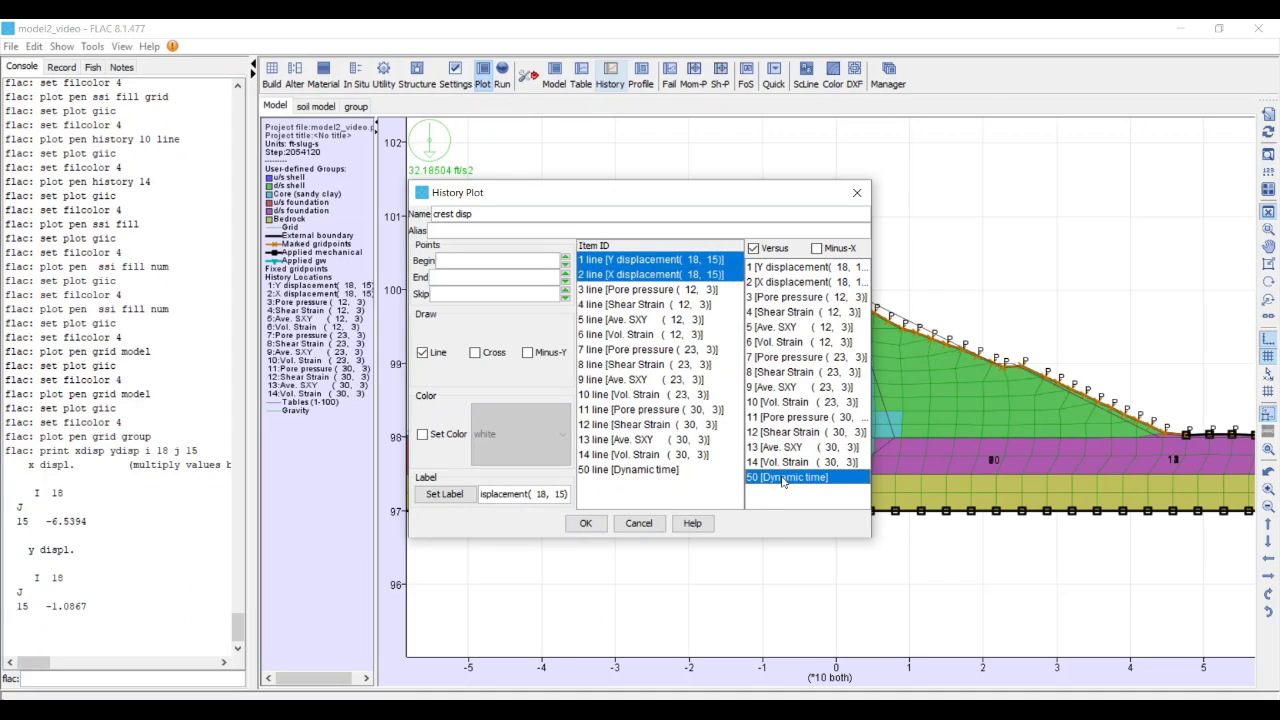
pyautogui.click(586, 524)
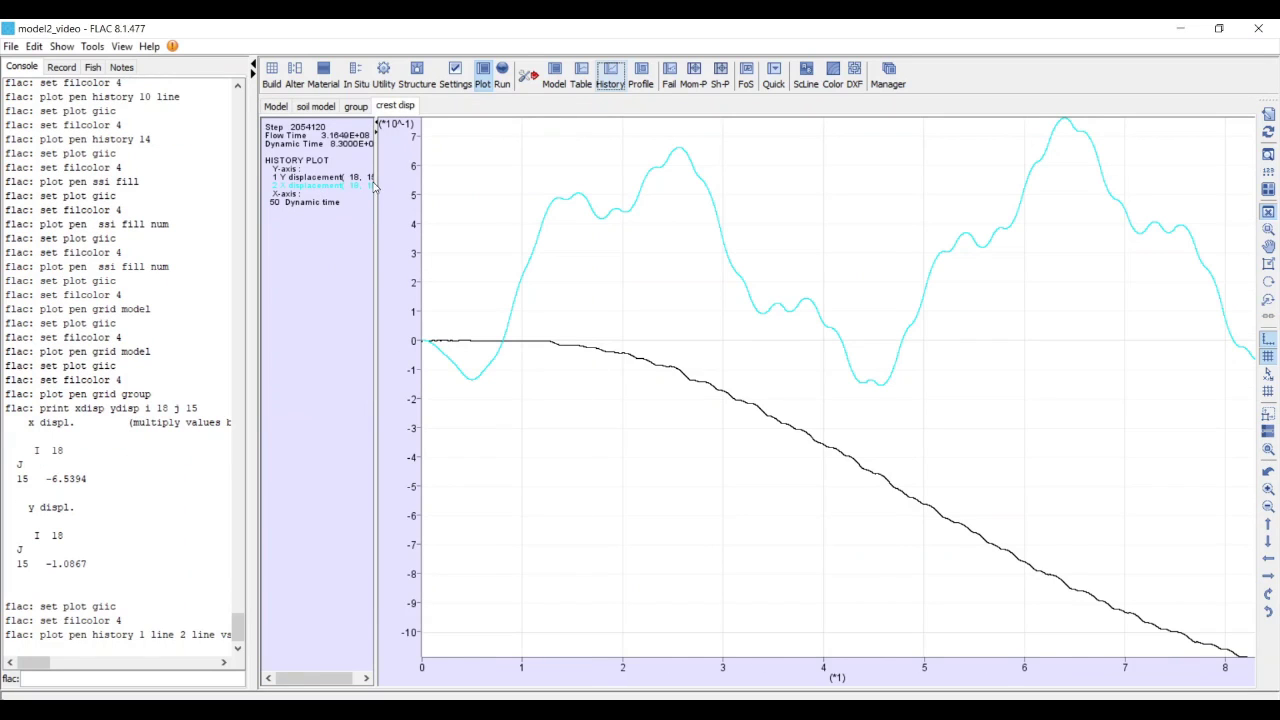
# Step: Examine both crest displacement curves up to the end of shaking, with the legend fully readable, and restore the default view
pyautogui.moveTo(376, 187); pyautogui.dragTo(440, 187)
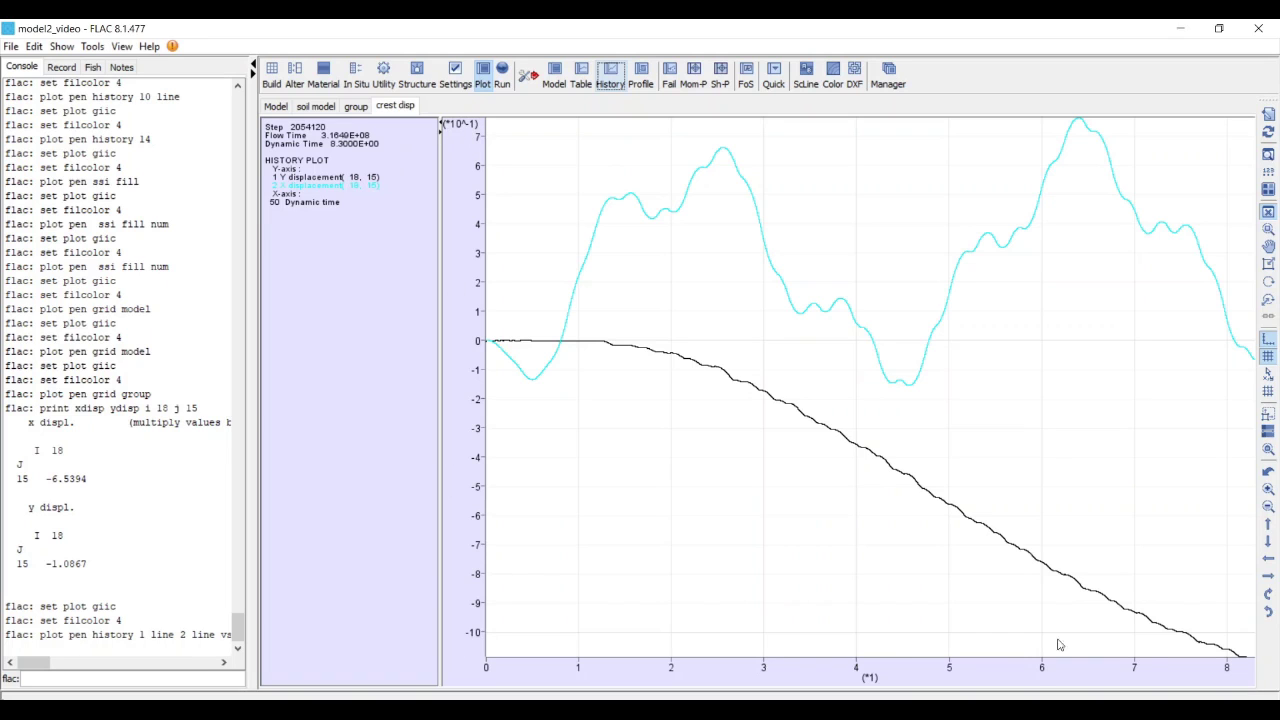
pyautogui.moveTo(1044, 614); pyautogui.dragTo(937, 557)
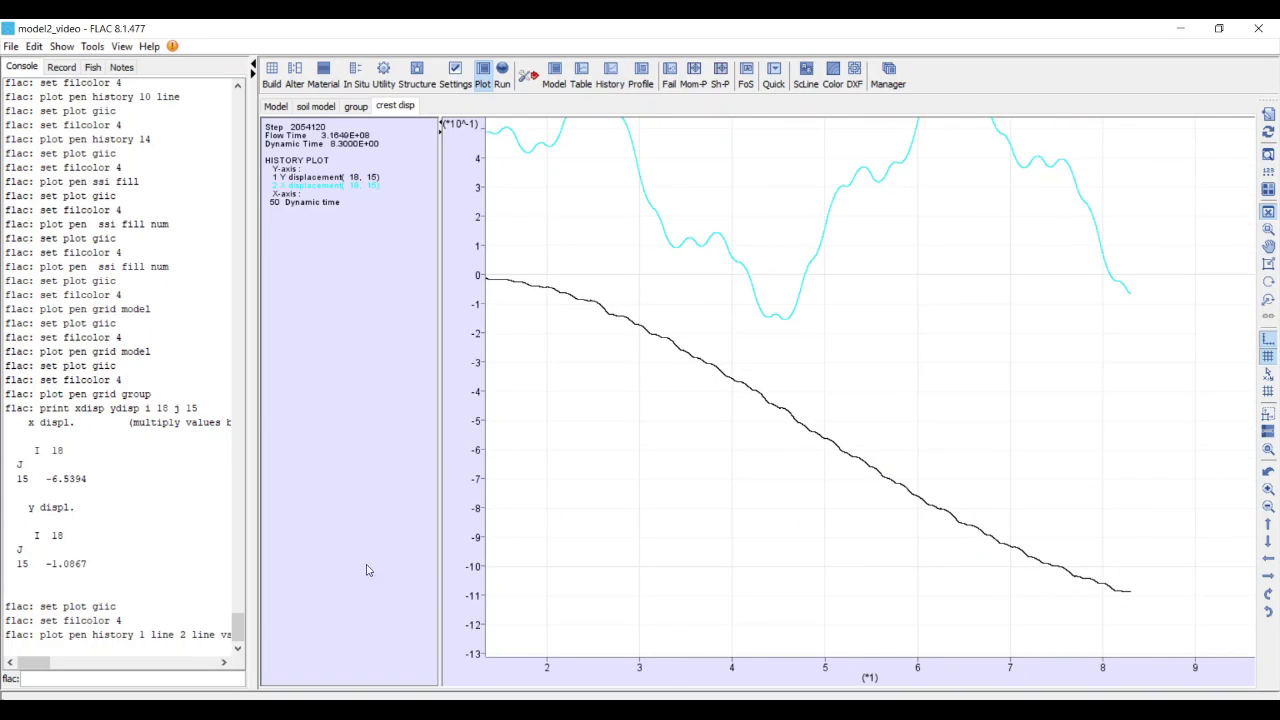
pyautogui.scroll(-3, 654, 500)
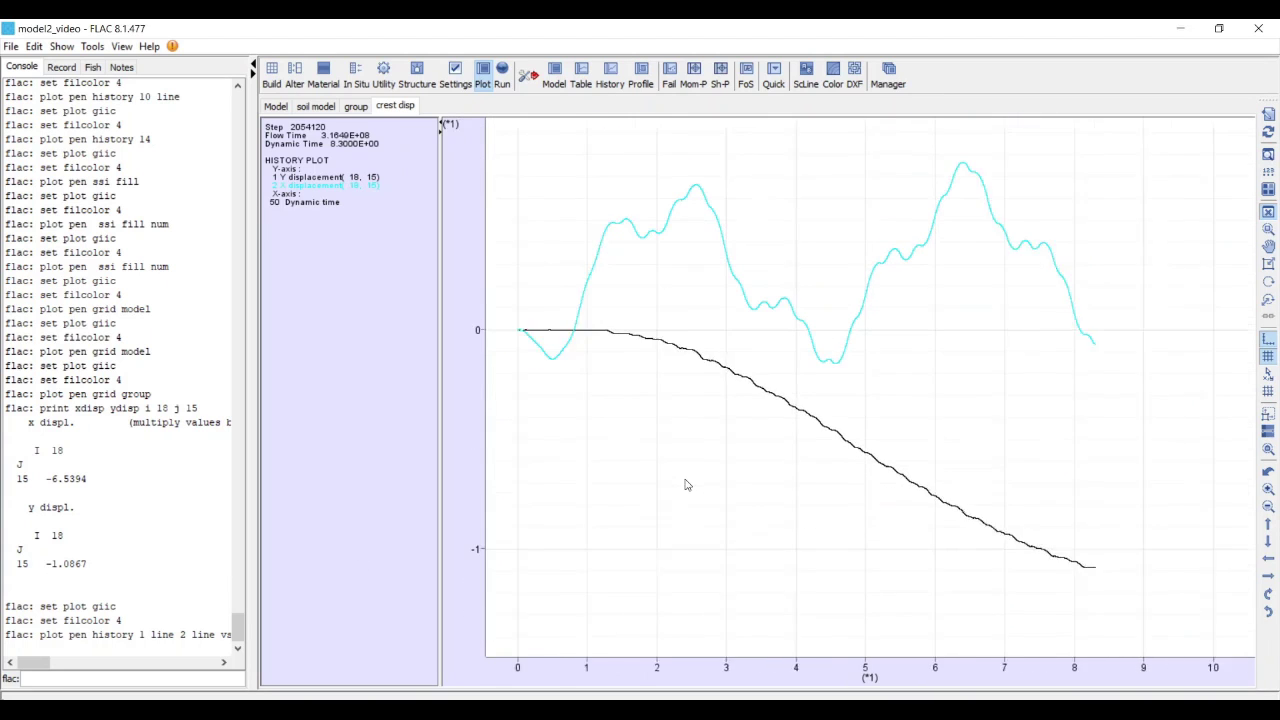
pyautogui.scroll(1, 686, 485)
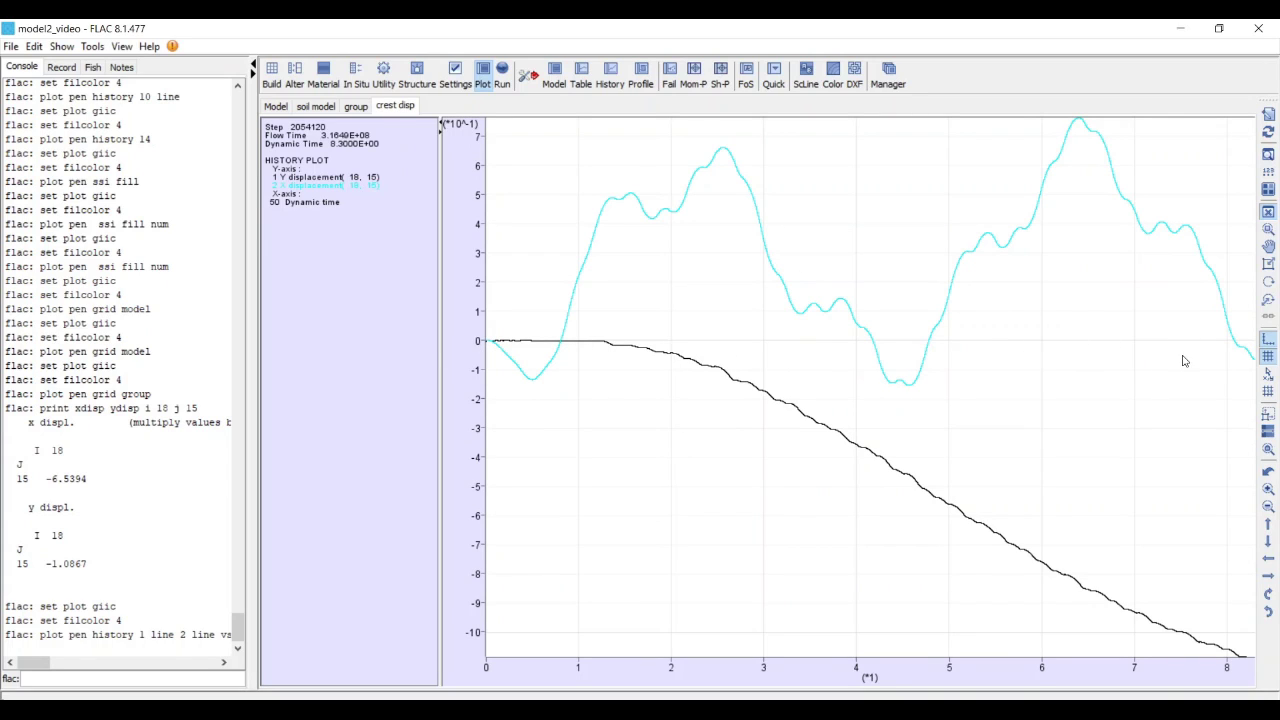
pyautogui.moveTo(1051, 443); pyautogui.dragTo(683, 374)
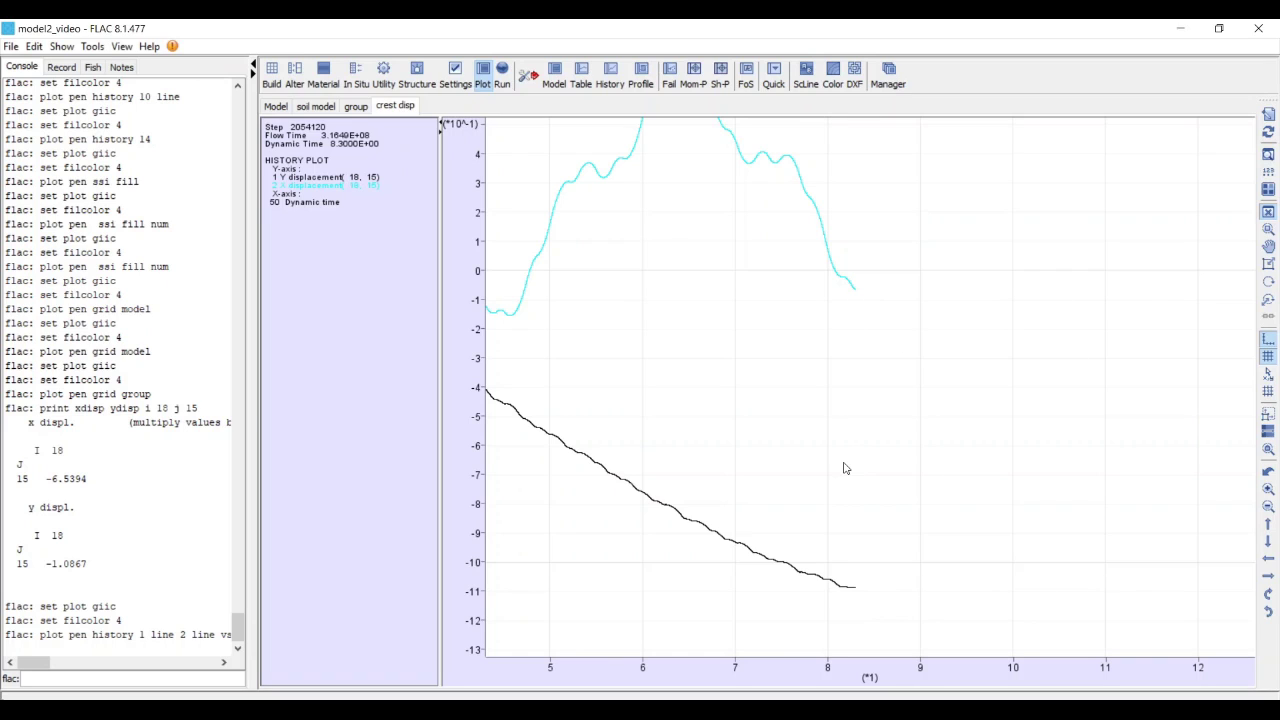
pyautogui.hotkey('ctrl', 'r')
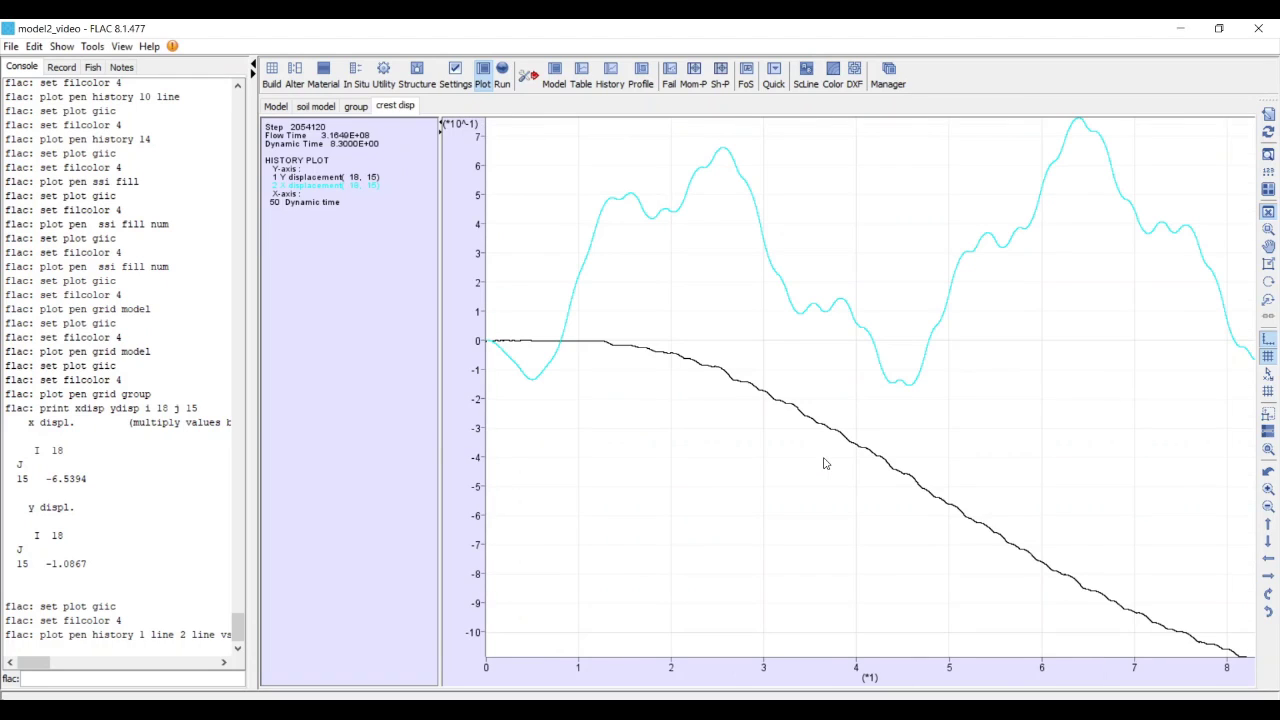
# Step: Create a history plot named "ssi vs time" of shear strain at (30, 3) versus dynamic time
pyautogui.click(612, 83)
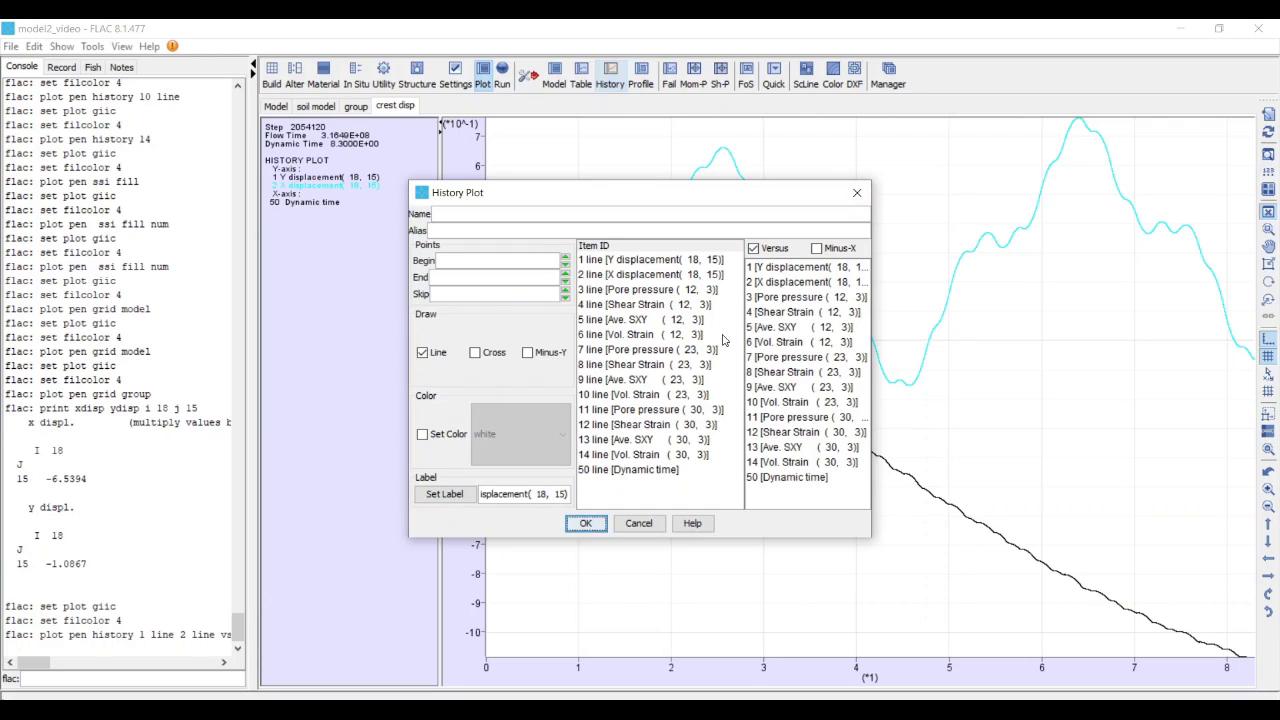
pyautogui.click(672, 428)
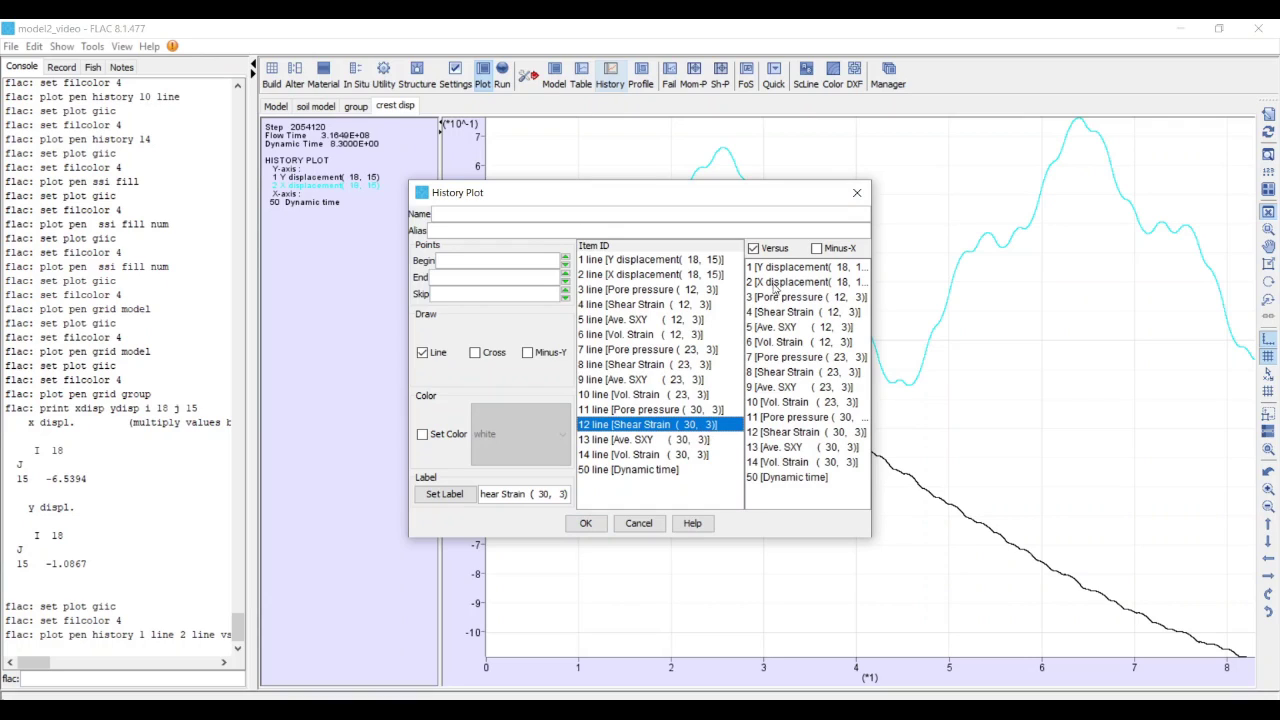
pyautogui.click(781, 476)
pyautogui.click(632, 216)
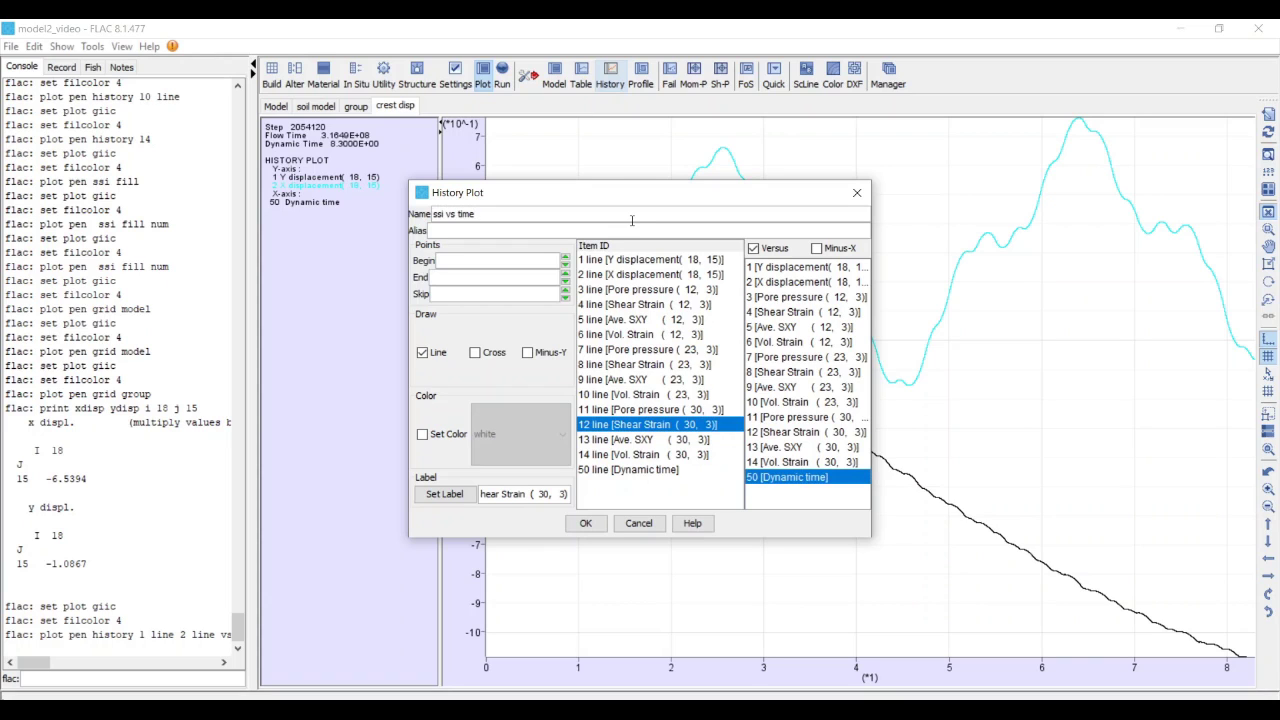
pyautogui.click(592, 522)
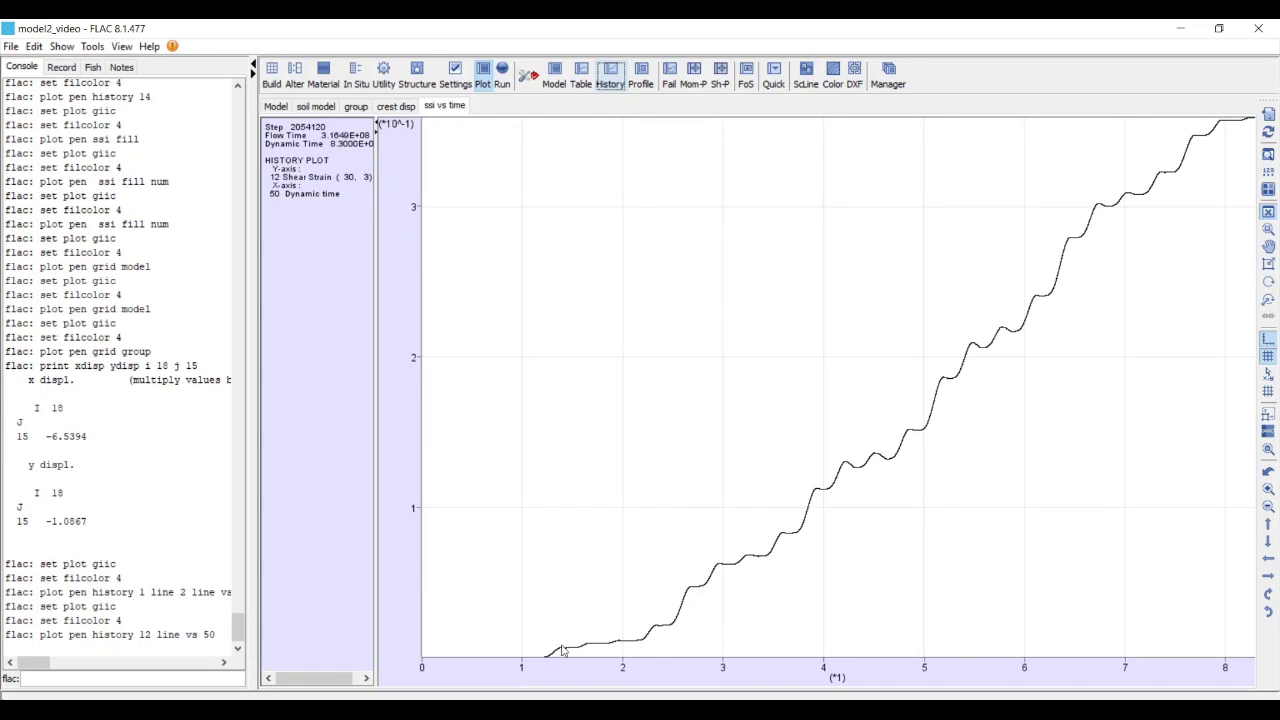
# Step: Examine the end of the shear strain curve, restore the default view and widen the legend
pyautogui.moveTo(749, 232); pyautogui.dragTo(601, 323)
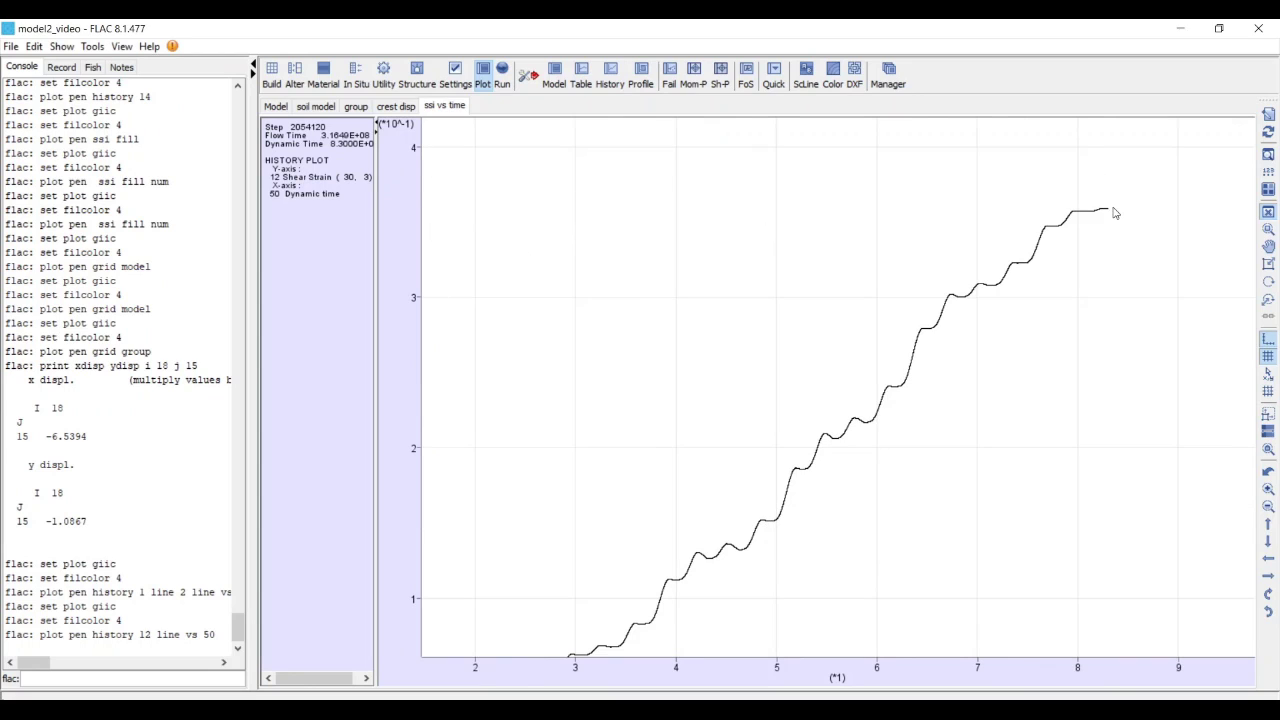
pyautogui.hotkey('ctrl', 'r')
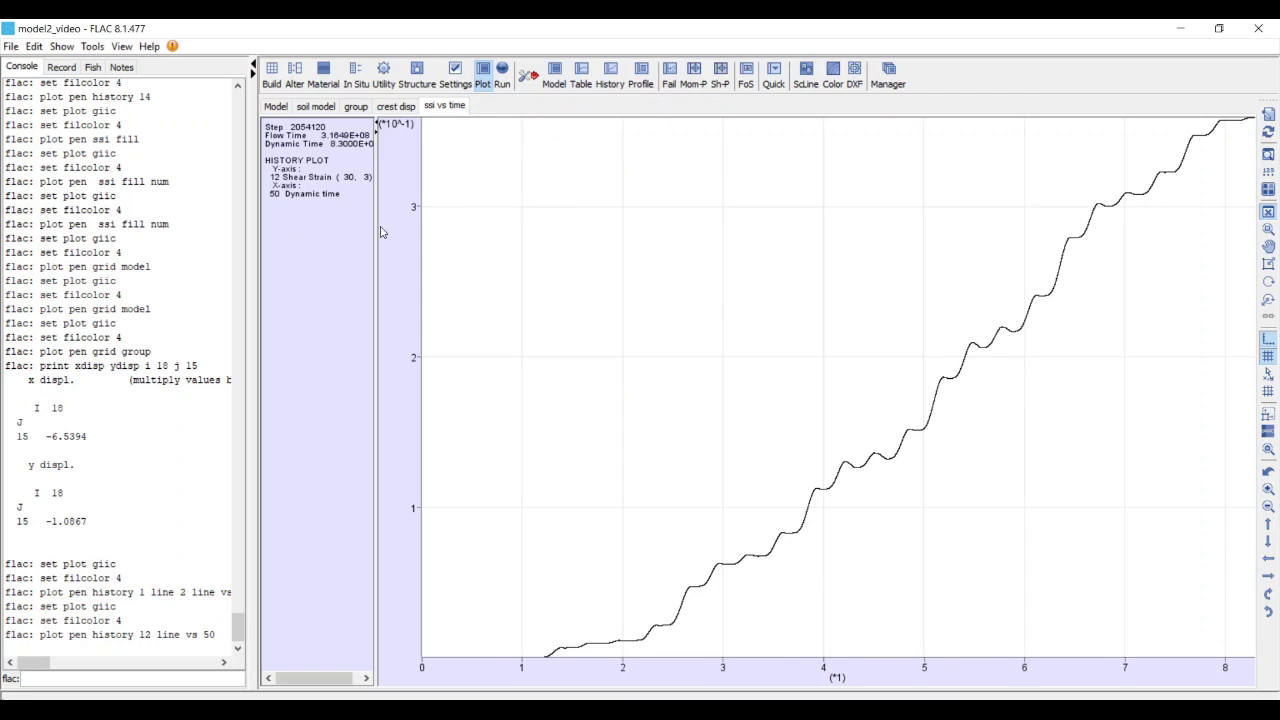
pyautogui.moveTo(380, 231); pyautogui.dragTo(405, 220)
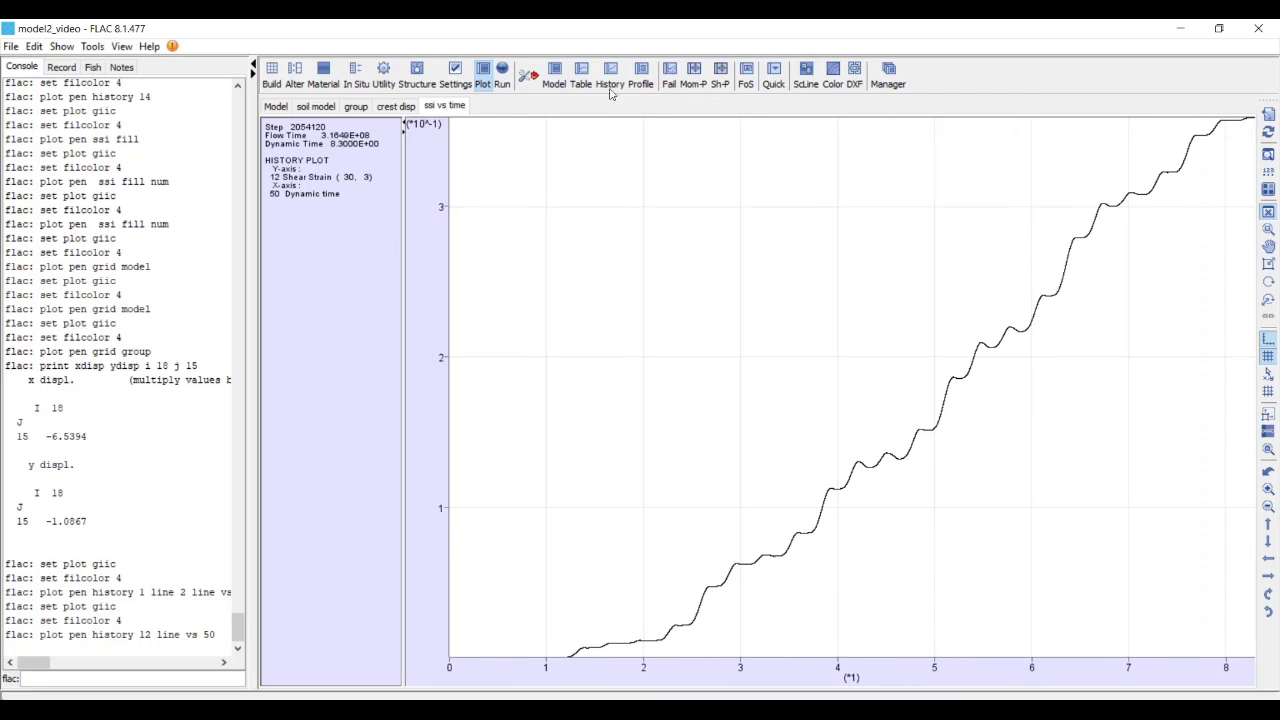
# Step: Create a model plot named "ssi contour" showing filled contours of maximum shear strain (ssi) with the grid
pyautogui.click(555, 74)
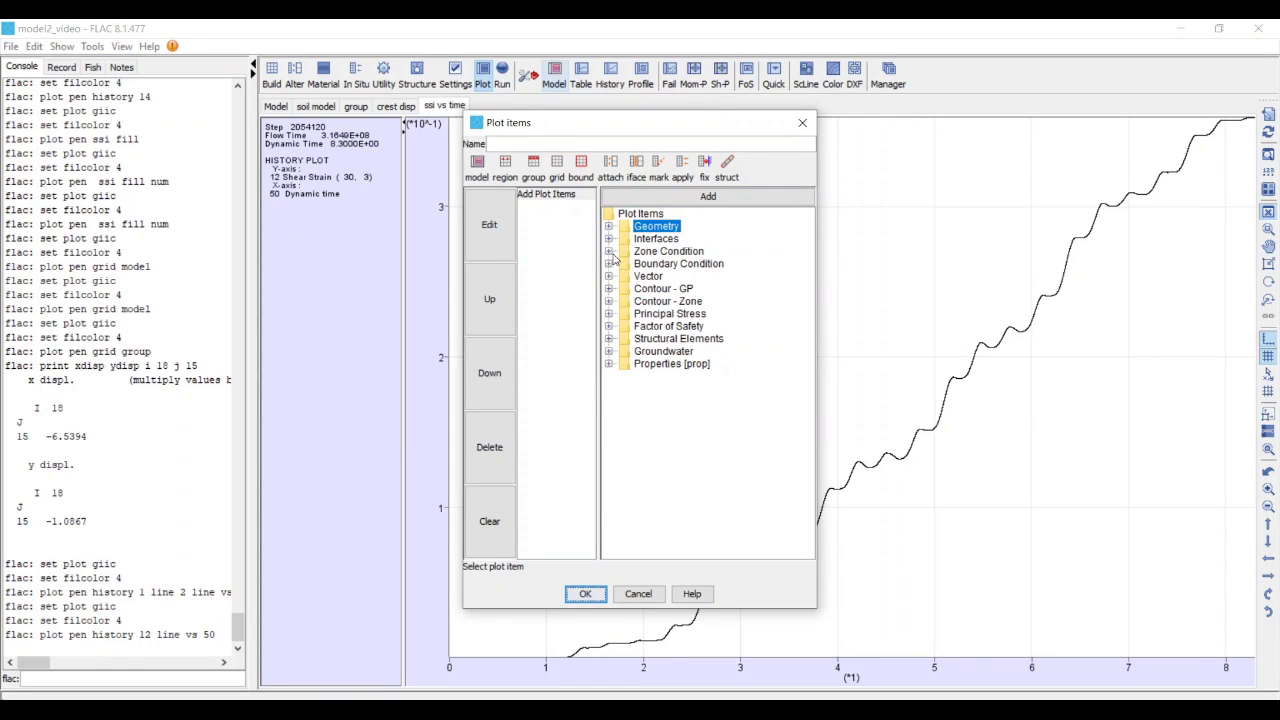
pyautogui.click(608, 253)
pyautogui.click(608, 252)
pyautogui.click(608, 301)
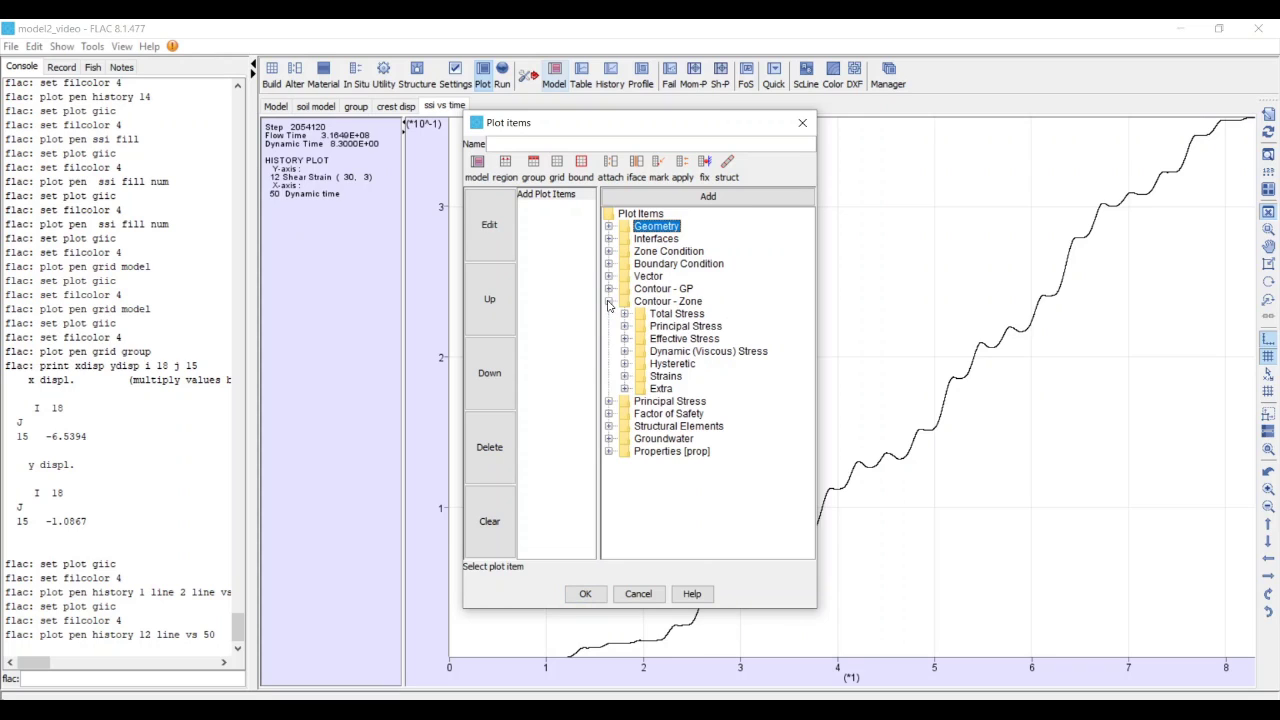
pyautogui.click(625, 376)
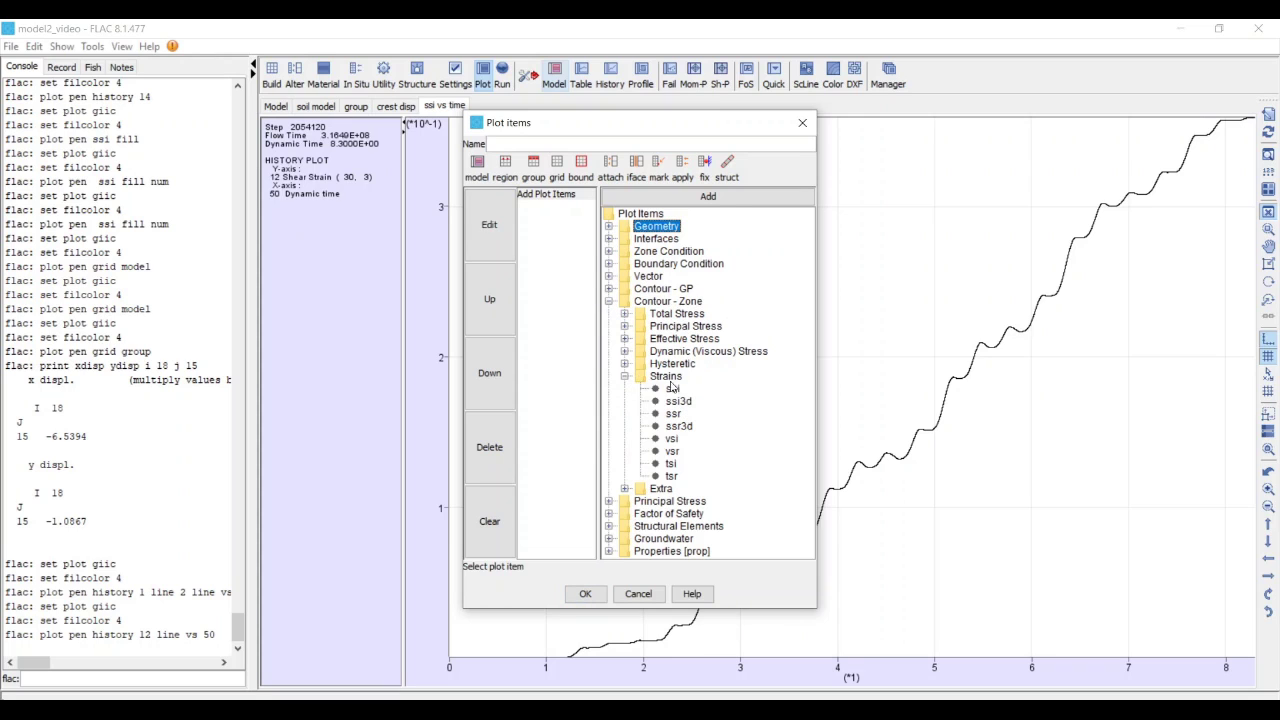
pyautogui.doubleClick(672, 389)
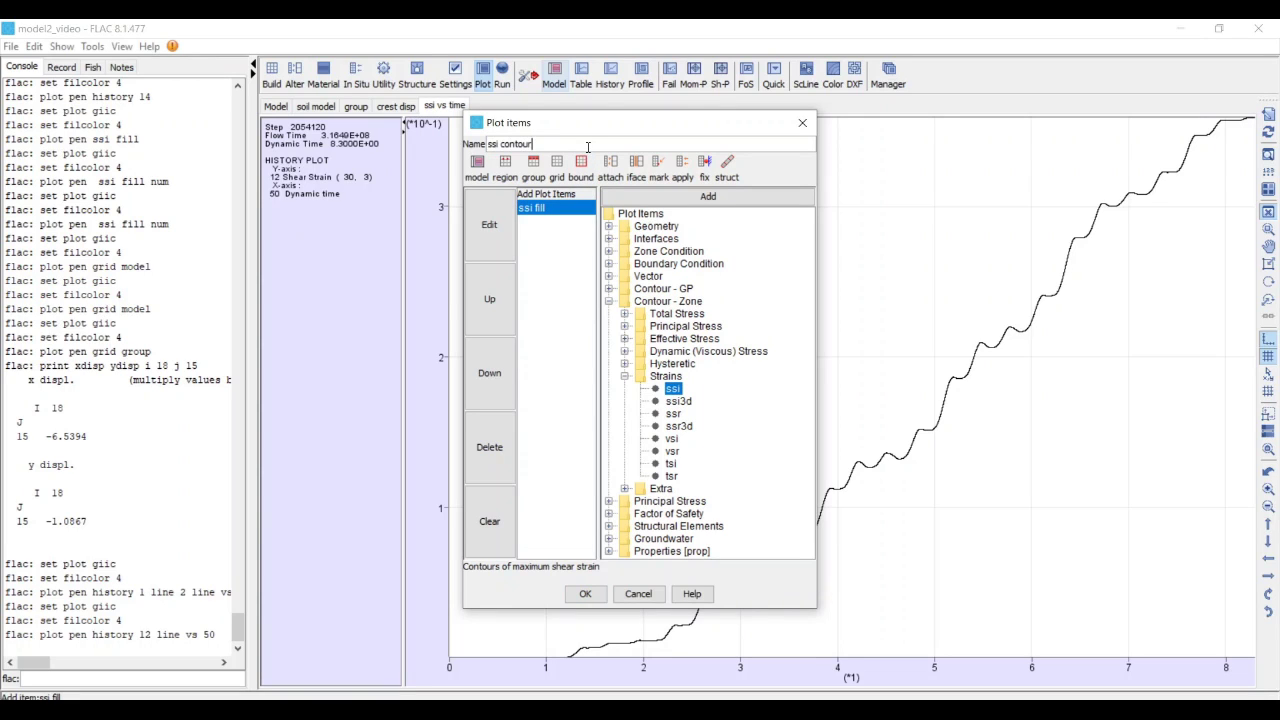
pyautogui.click(560, 168)
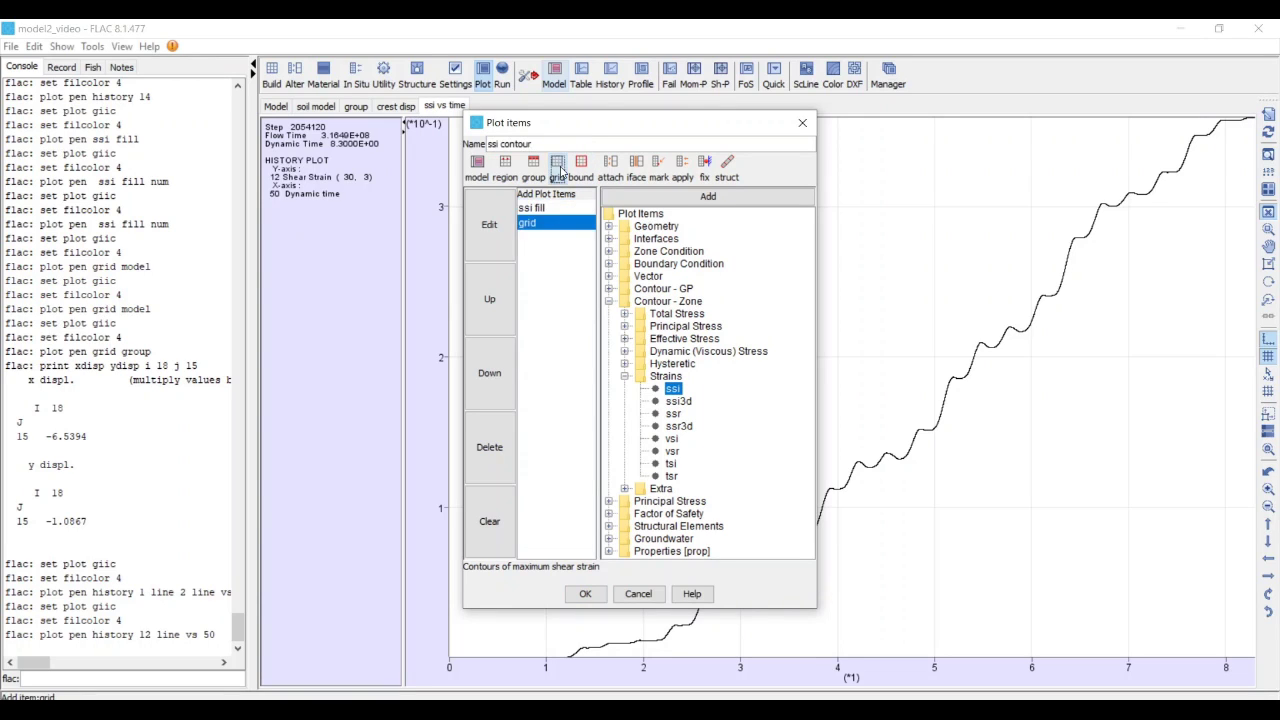
pyautogui.click(610, 228)
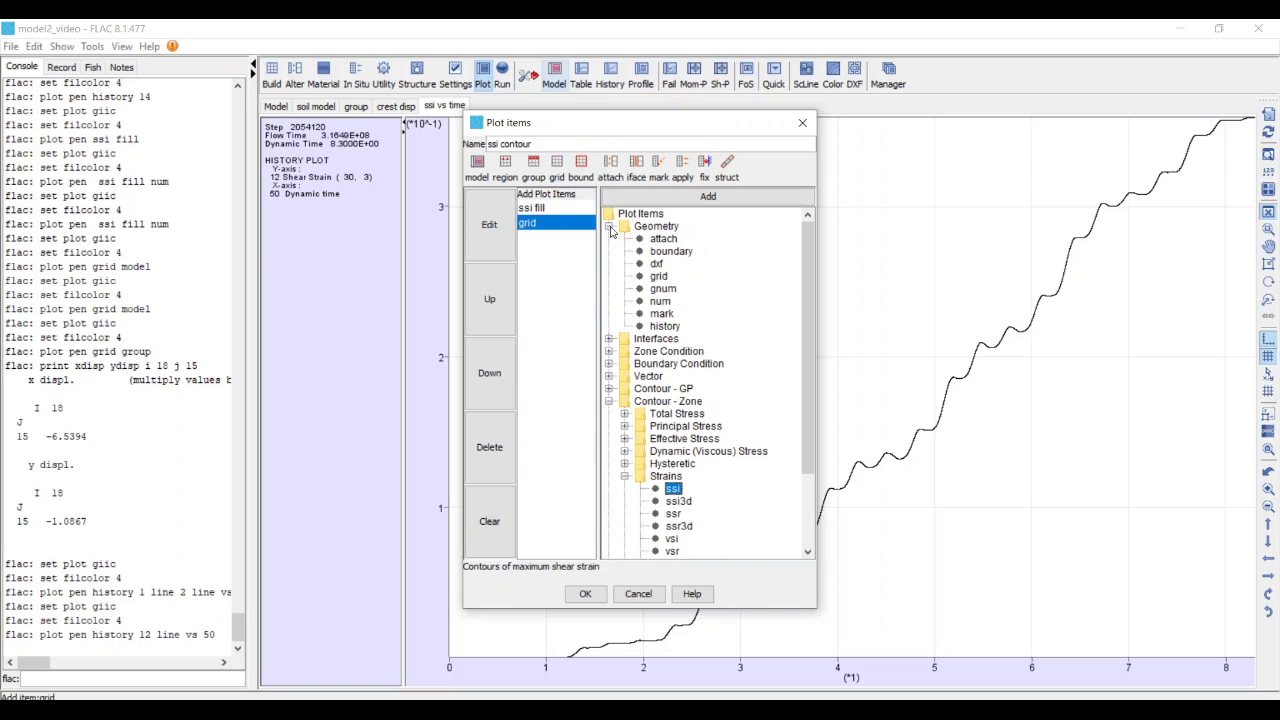
pyautogui.click(598, 596)
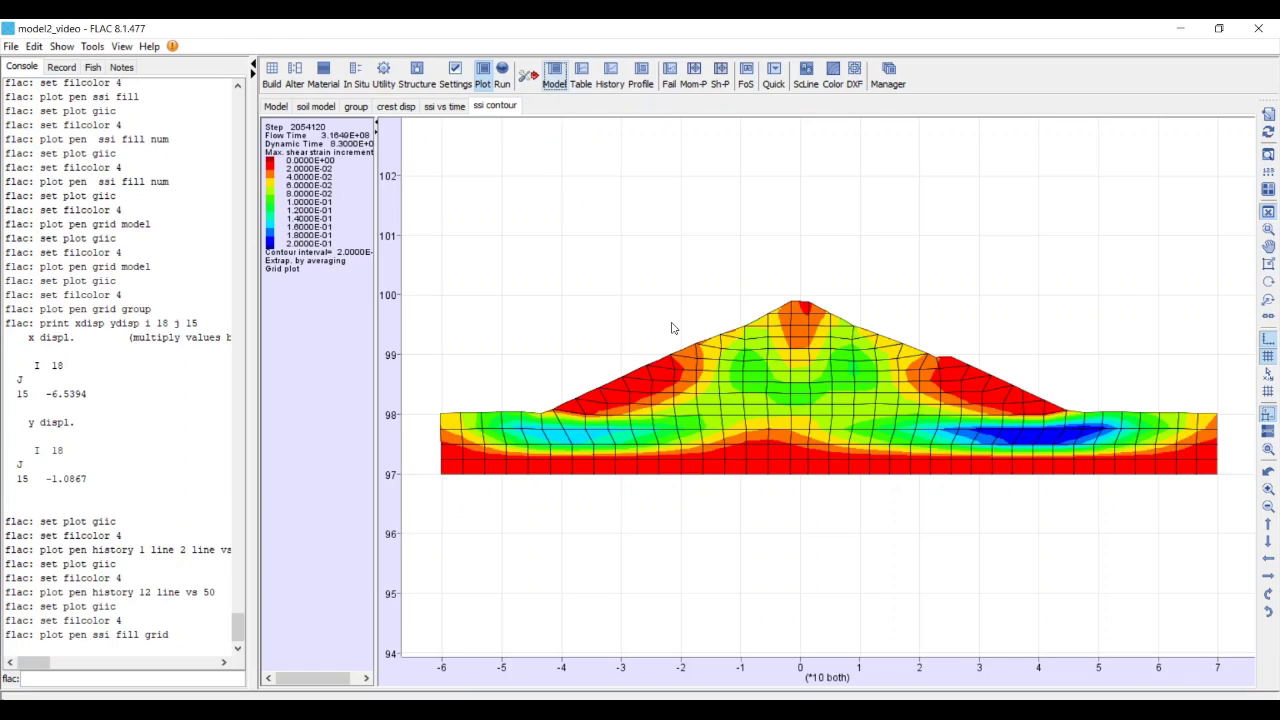
# Step: Add zone numbers (num) to the "ssi contour" plot
pyautogui.rightClick(686, 209)
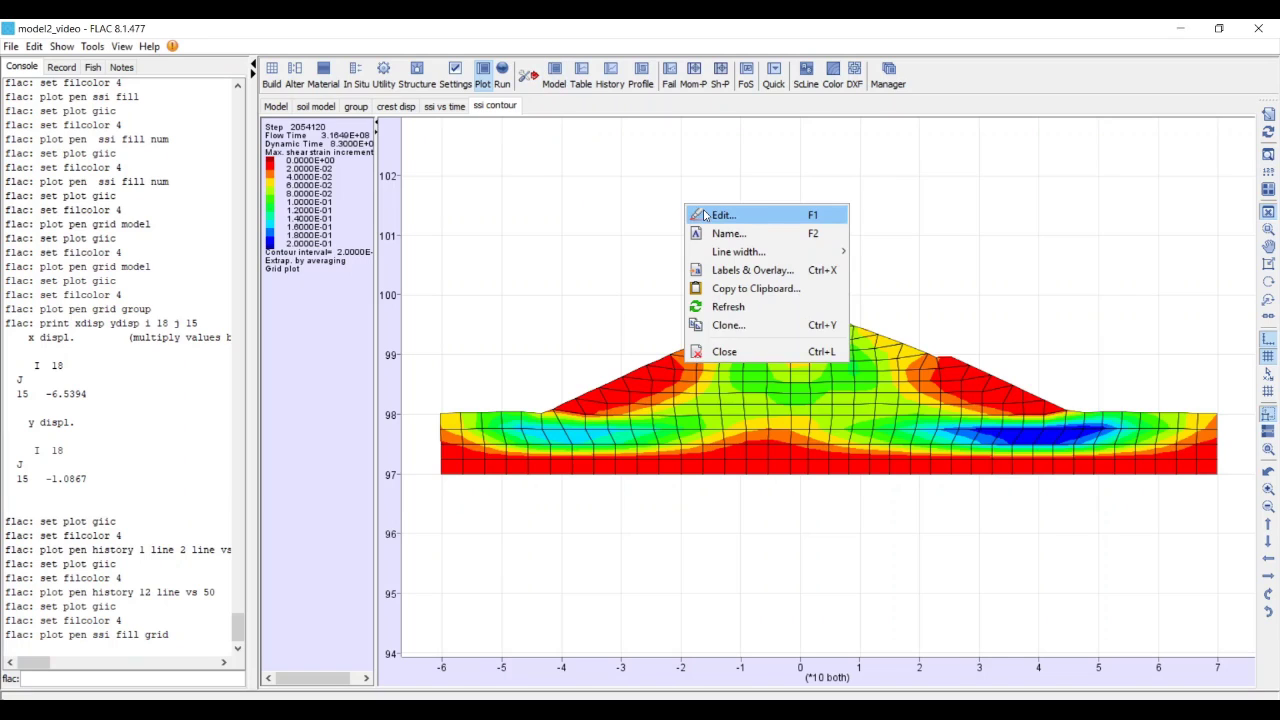
pyautogui.click(720, 215)
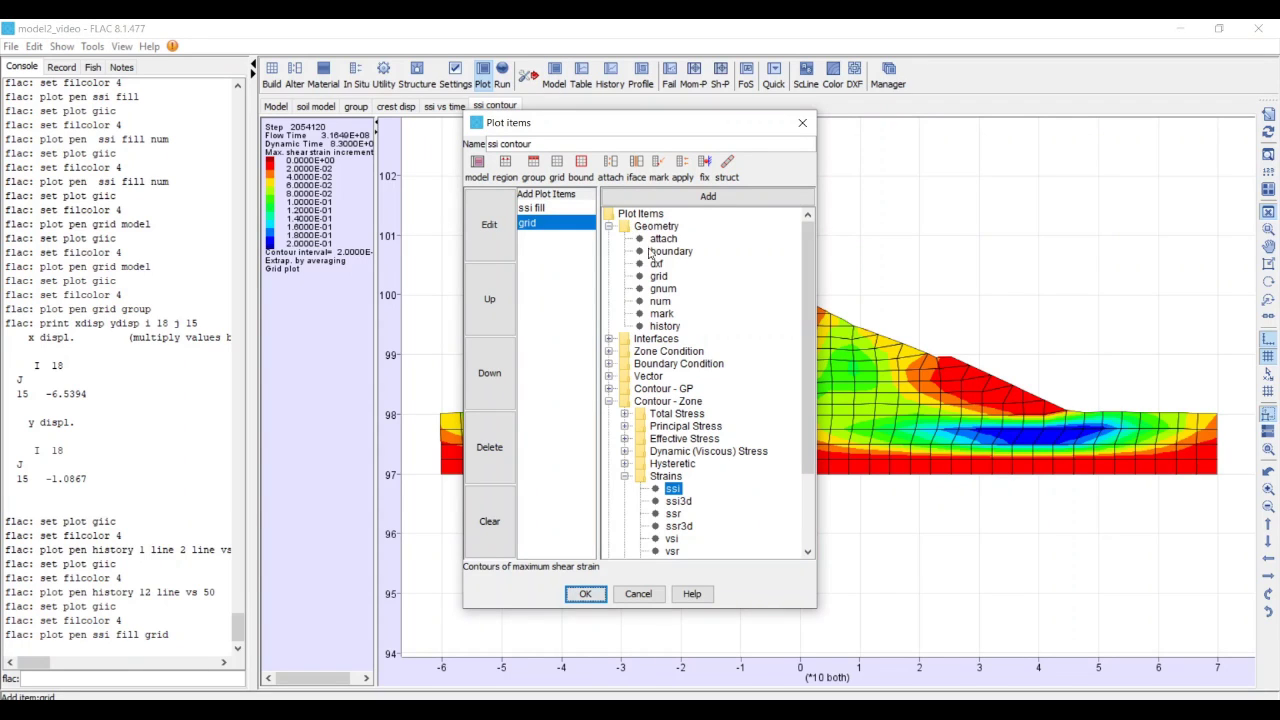
pyautogui.doubleClick(660, 298)
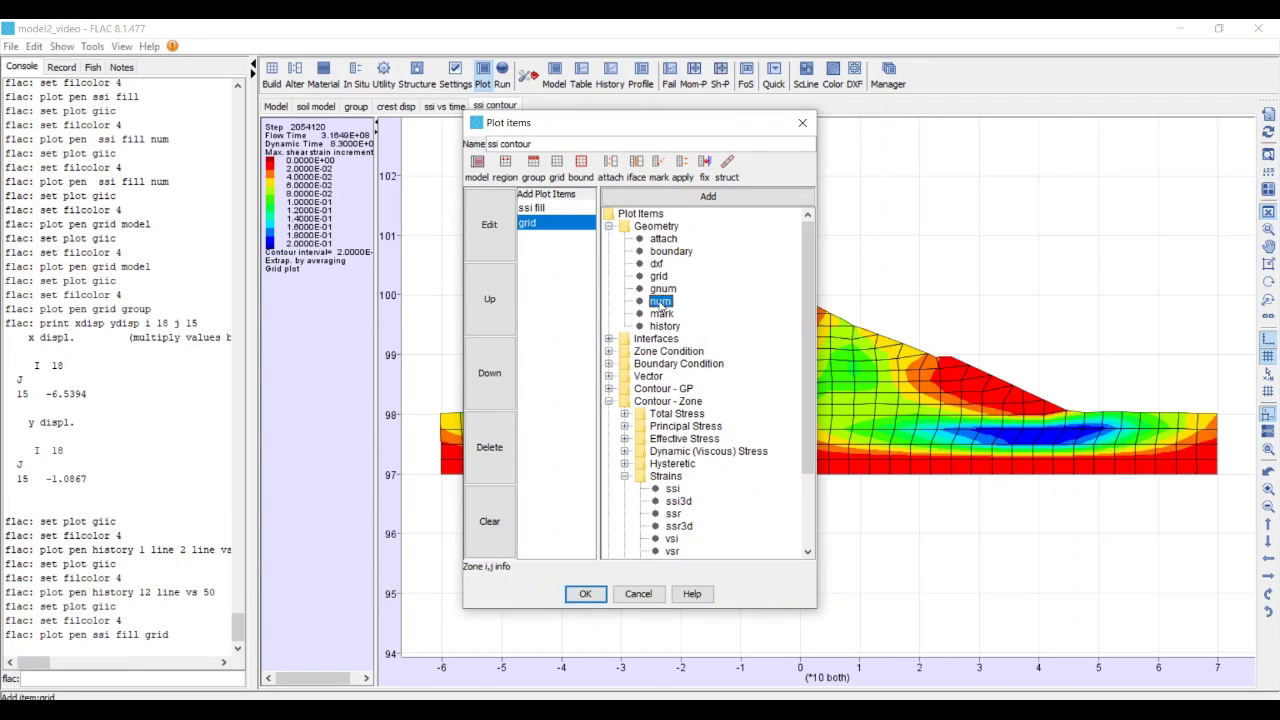
pyautogui.click(585, 594)
# Step: Examine the shear strain contours around zone (30, 3) in the foundation and compare them with the end of the "ssi vs time" curve
pyautogui.scroll(1, 834, 523)
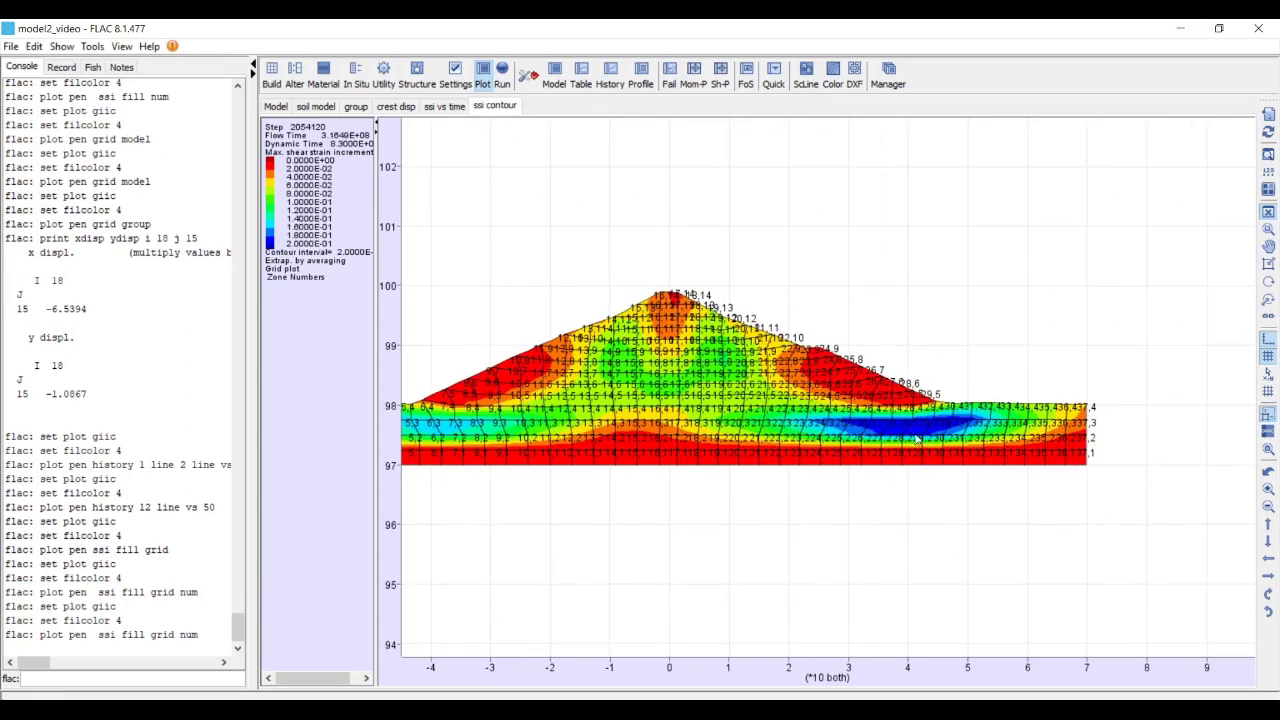
pyautogui.scroll(1, 925, 440)
pyautogui.scroll(3, 925, 440)
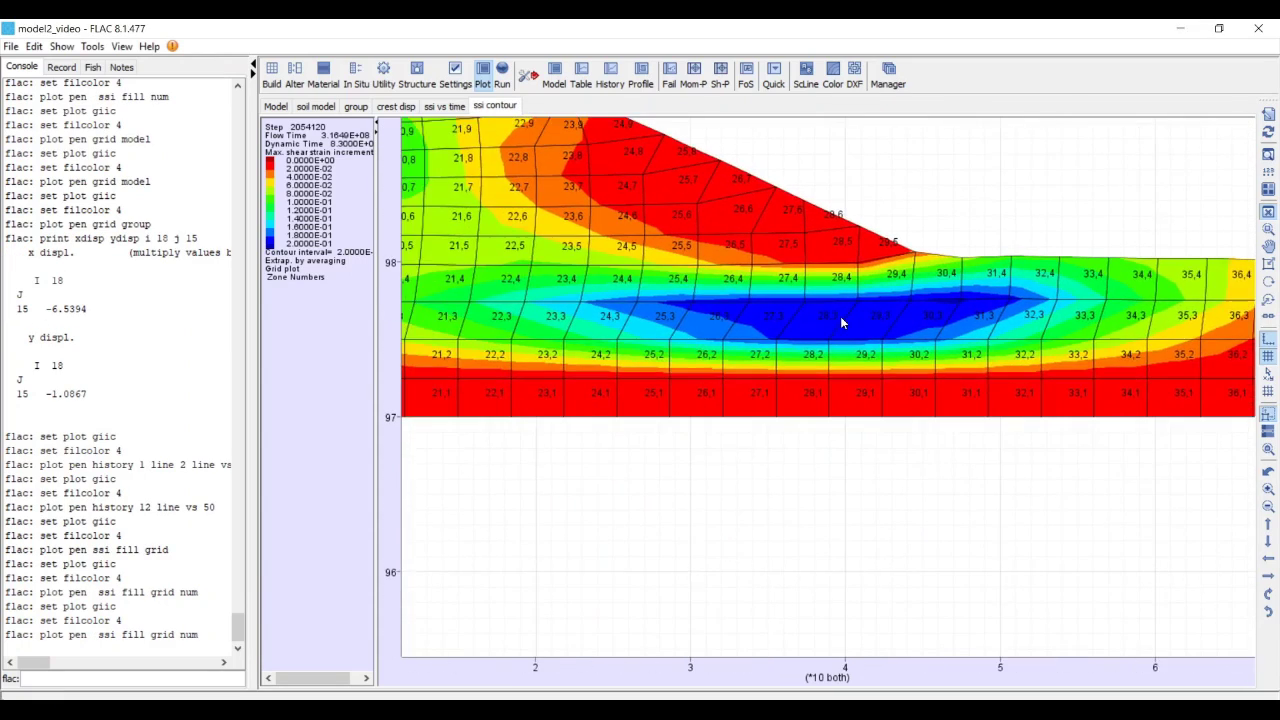
pyautogui.moveTo(820, 323); pyautogui.dragTo(677, 337)
pyautogui.scroll(1, 677, 337)
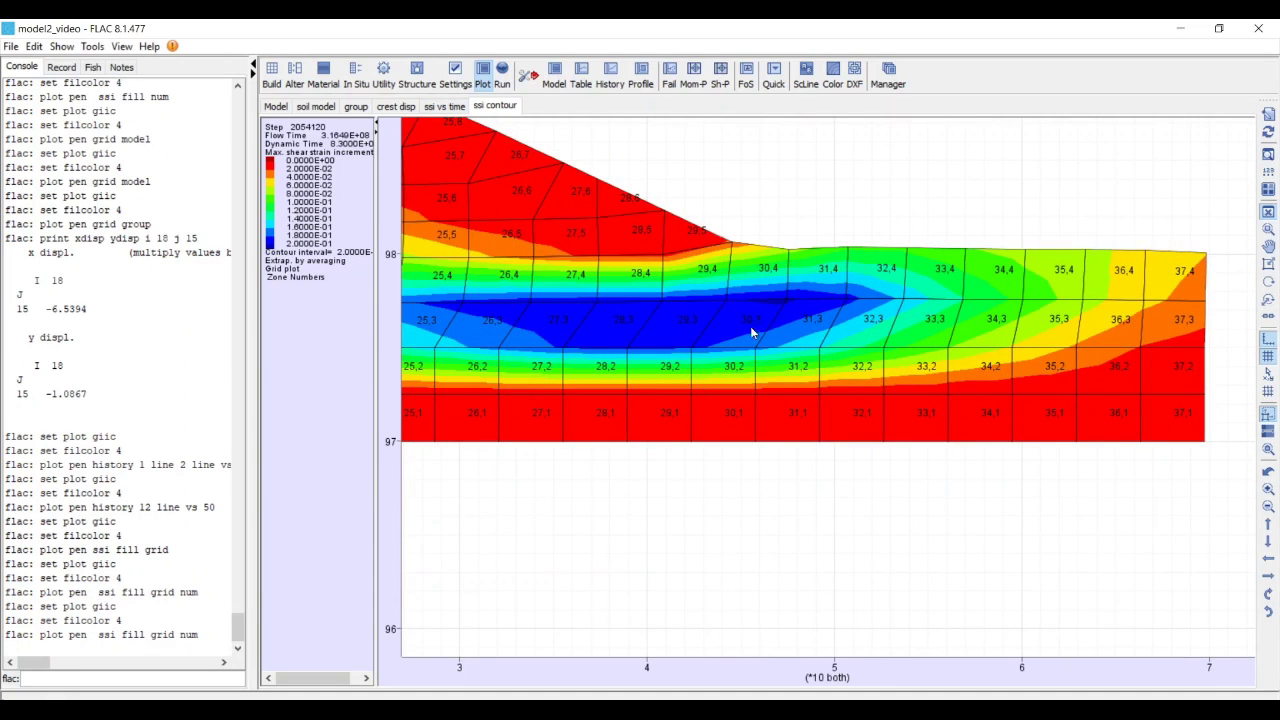
pyautogui.click(455, 106)
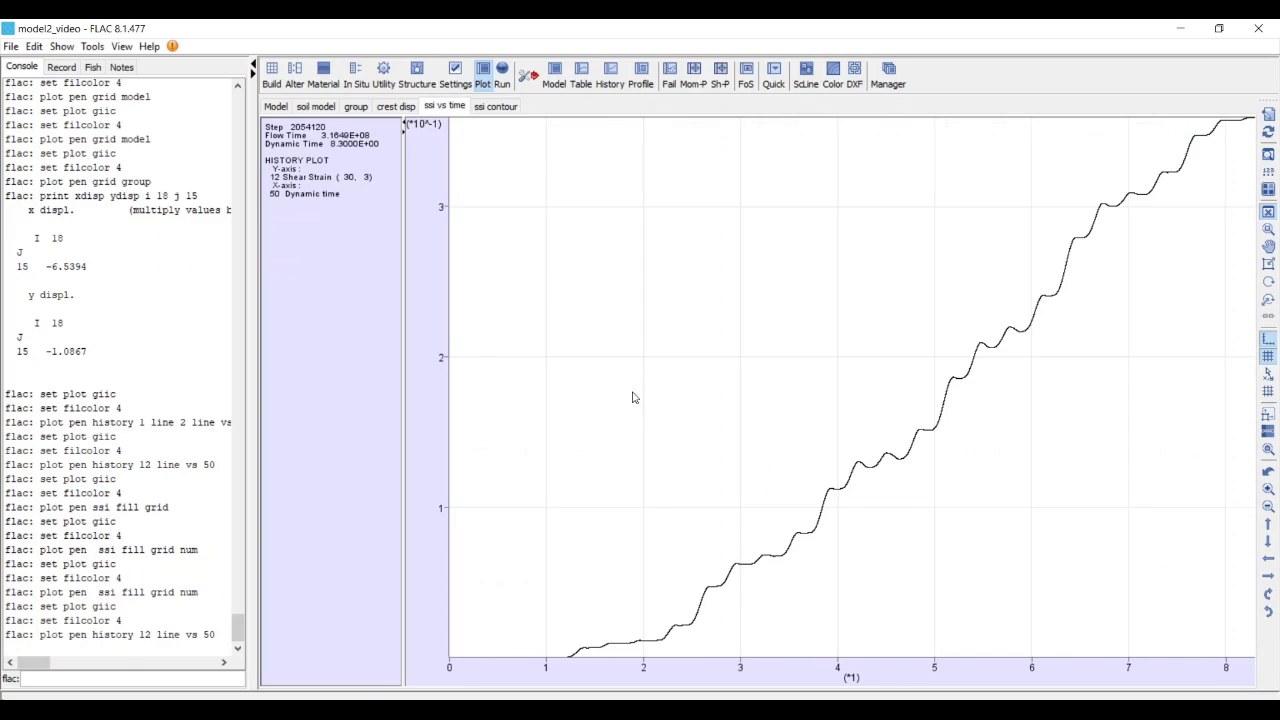
pyautogui.moveTo(859, 269); pyautogui.dragTo(737, 346)
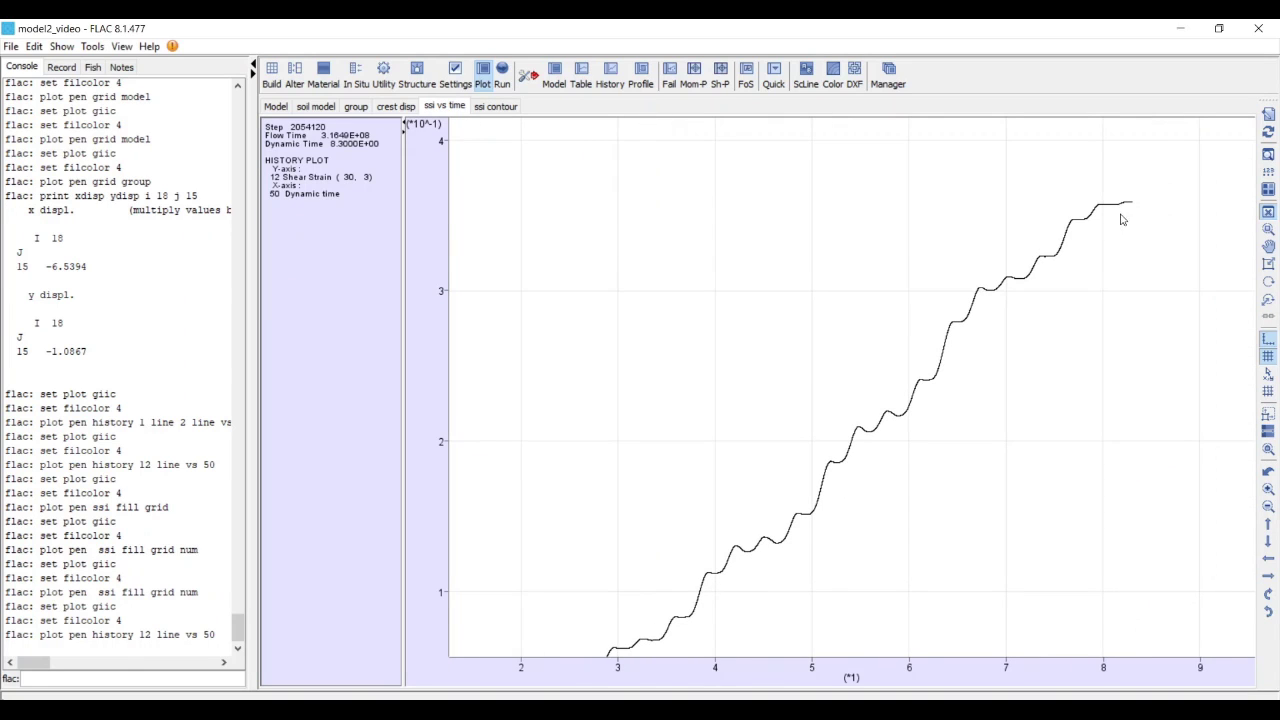
pyautogui.click(496, 106)
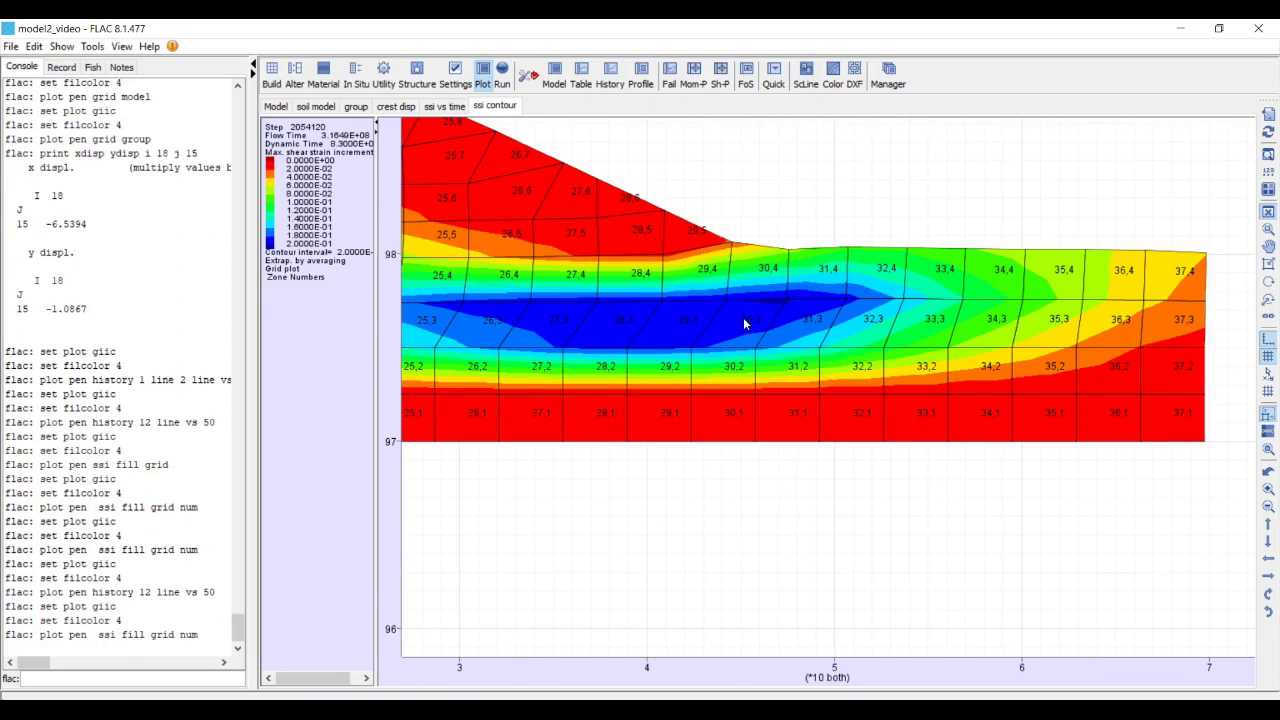
pyautogui.scroll(1, 743, 316)
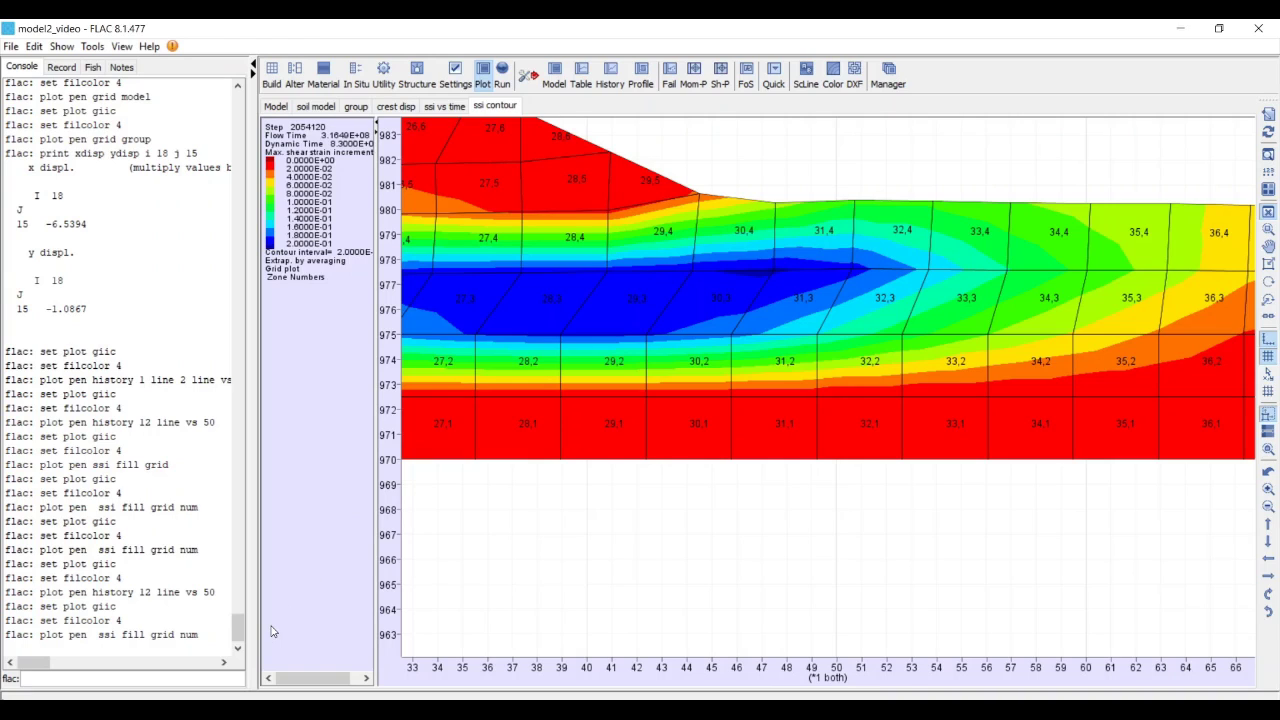
# Step: Print the shear strain increment at zone i 30, j 3 and widen the console to read its multiplier
pyautogui.click(179, 677)
pyautogui.write('print ssi i 30 j 3')
pyautogui.press('Return')
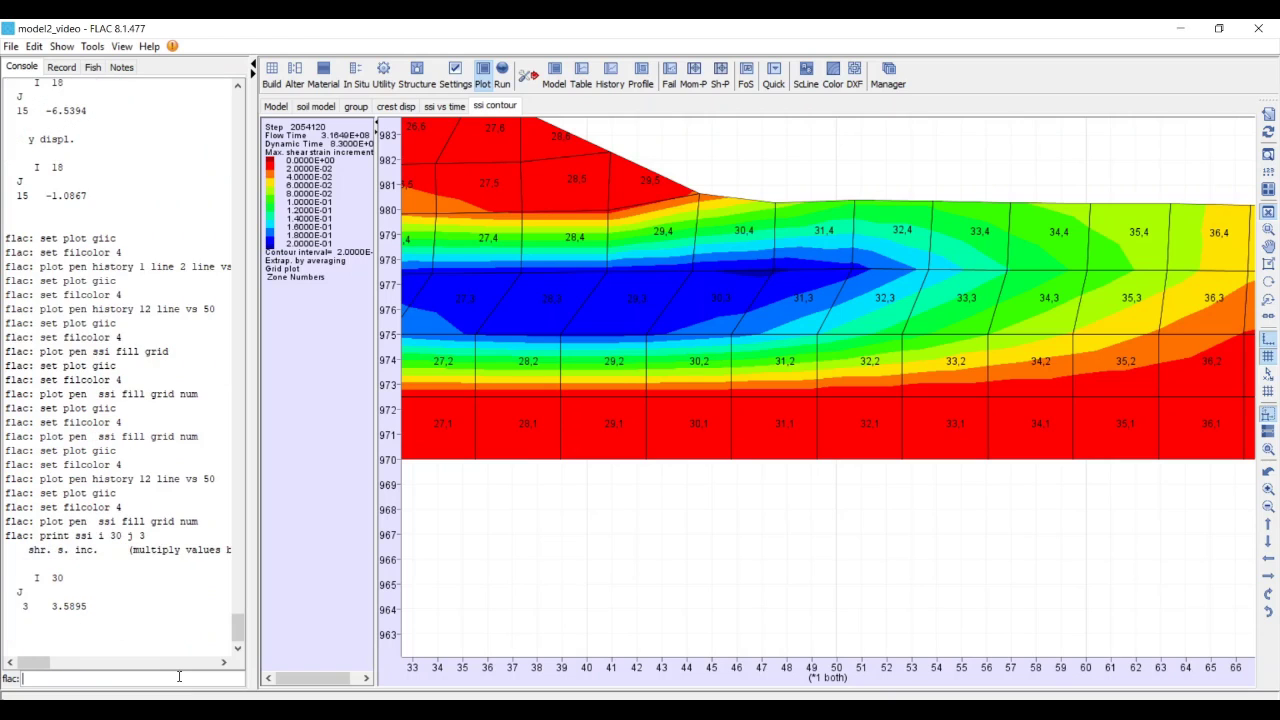
pyautogui.moveTo(248, 572); pyautogui.dragTo(353, 566)
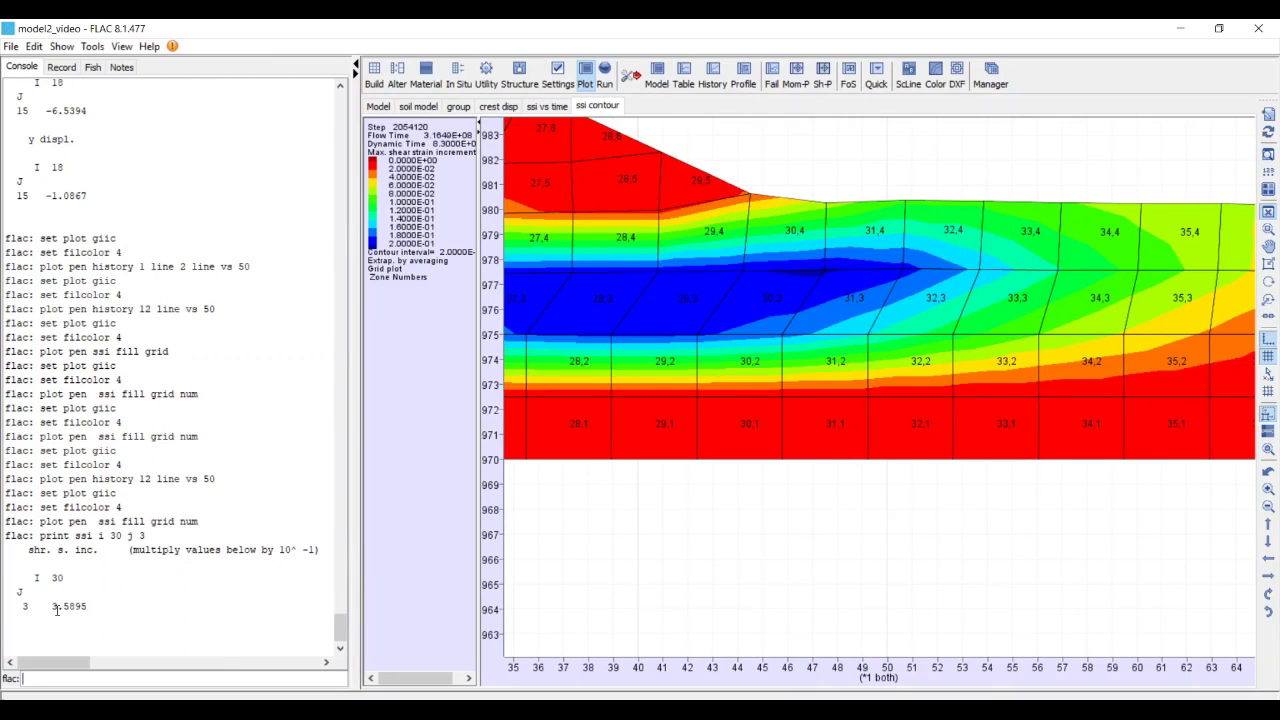
# Step: Bring the end of the "ssi vs time" curve into view and turn on the pointer coordinate readout
pyautogui.click(547, 107)
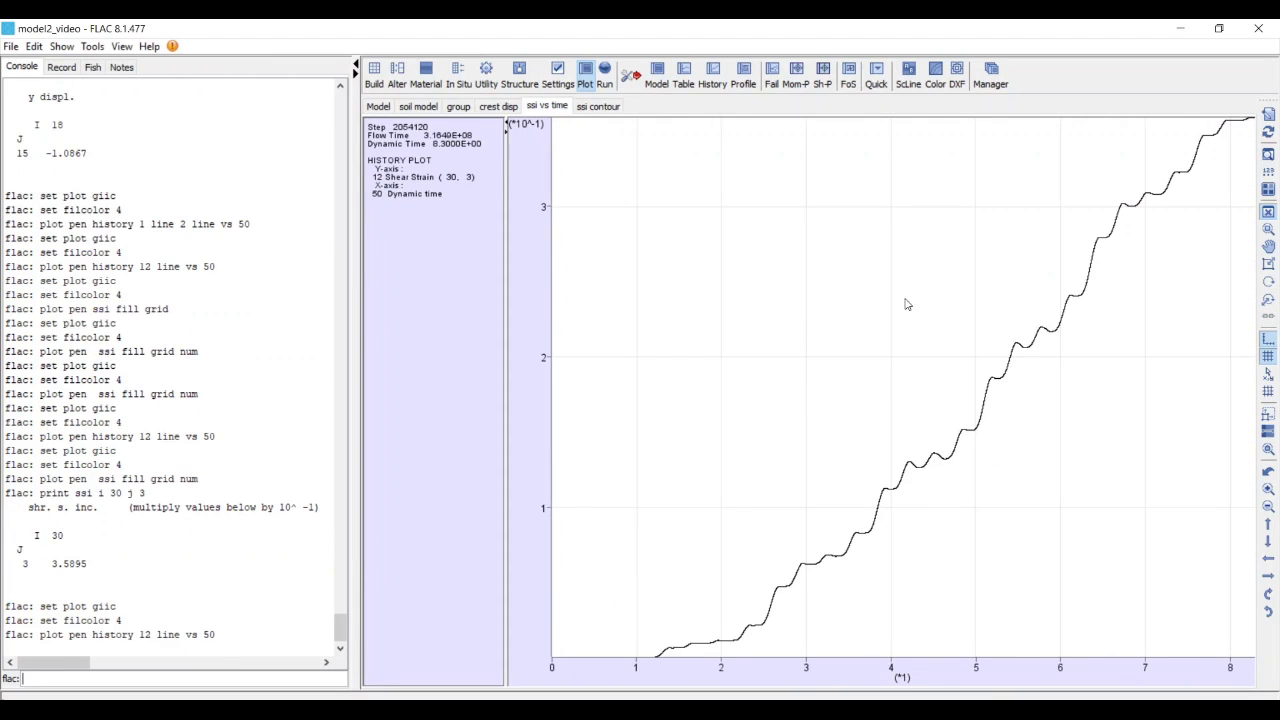
pyautogui.moveTo(908, 289); pyautogui.dragTo(724, 400)
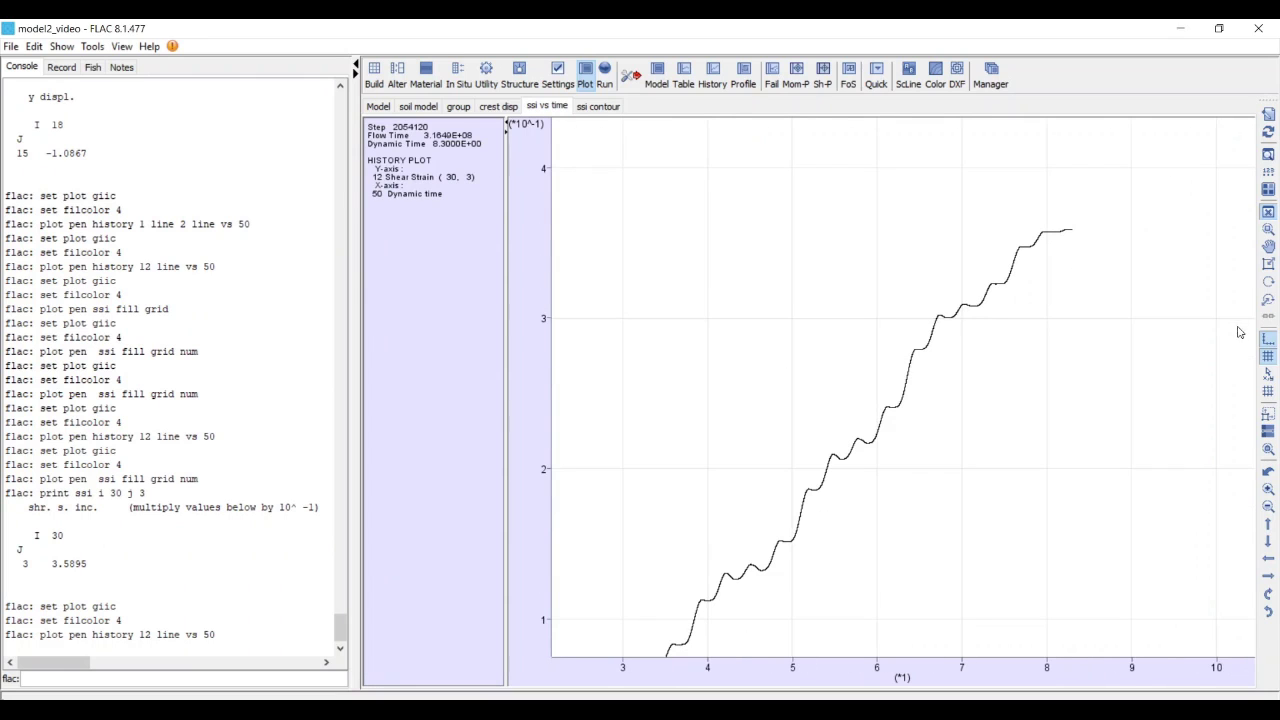
pyautogui.click(1268, 374)
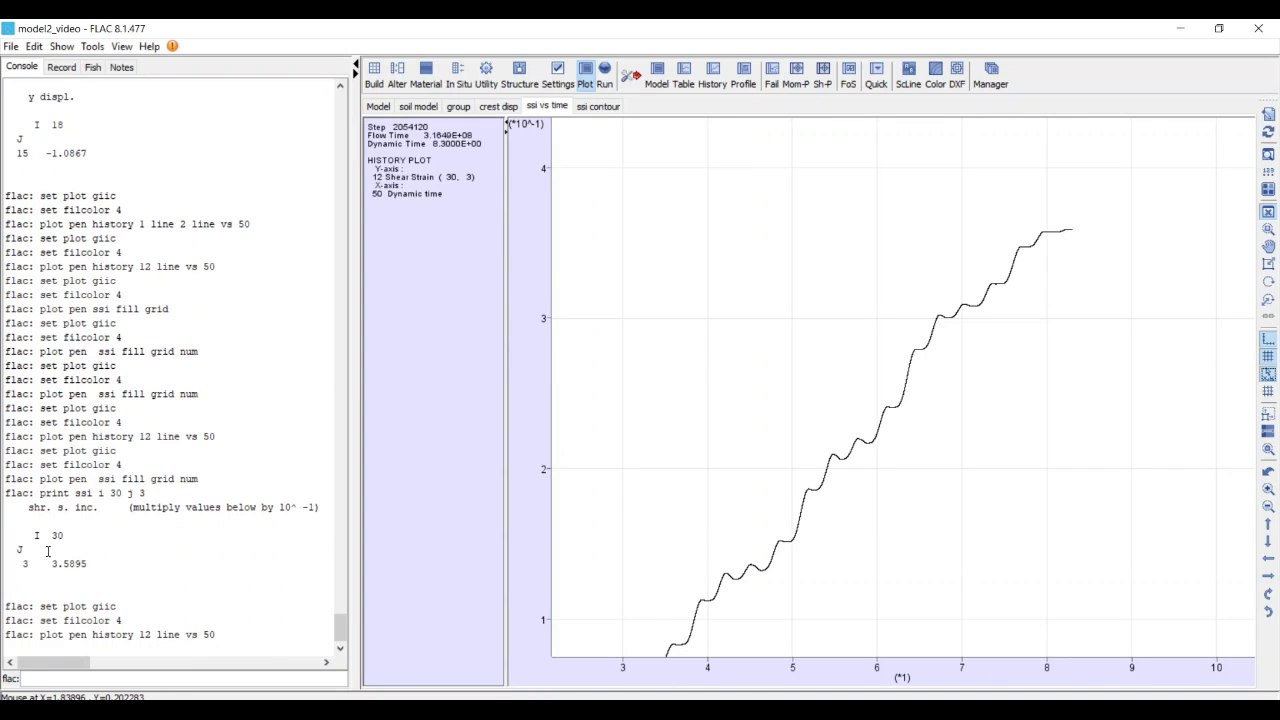
# Step: Compare the printed shear strain with the history curve and the "ssi contour" plot, making the contour legend fully readable
pyautogui.click(598, 106)
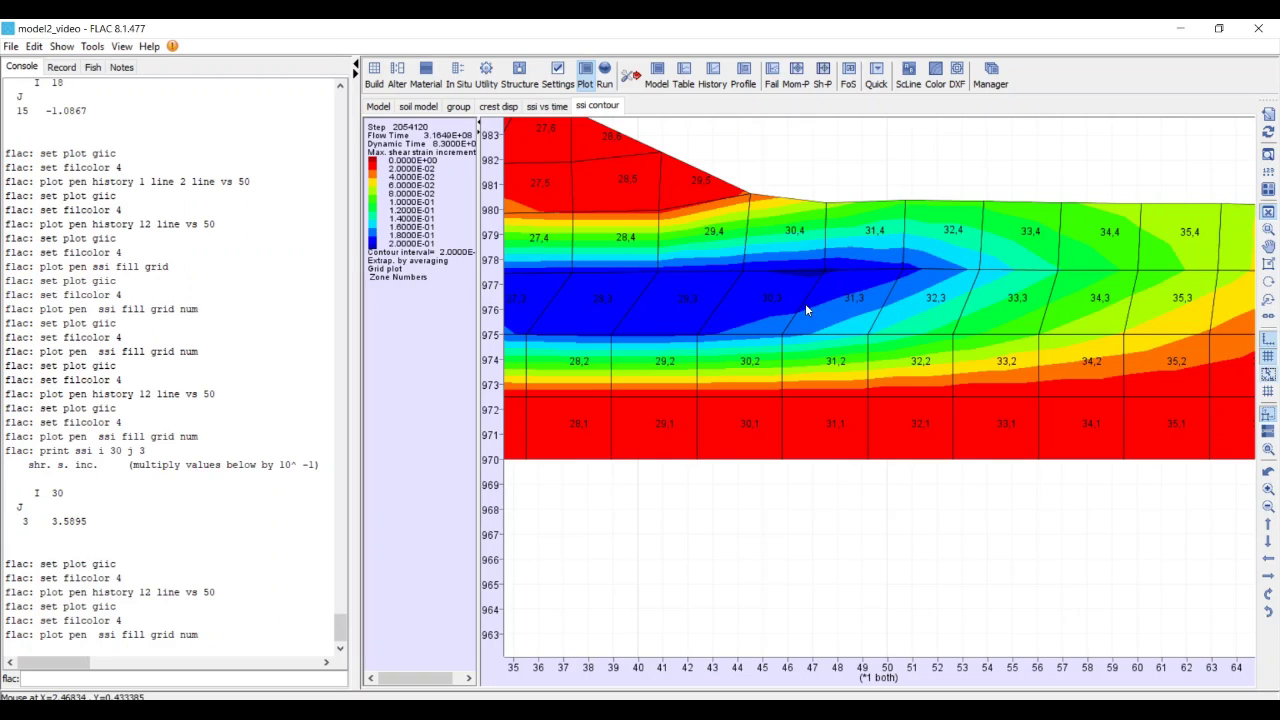
pyautogui.click(550, 108)
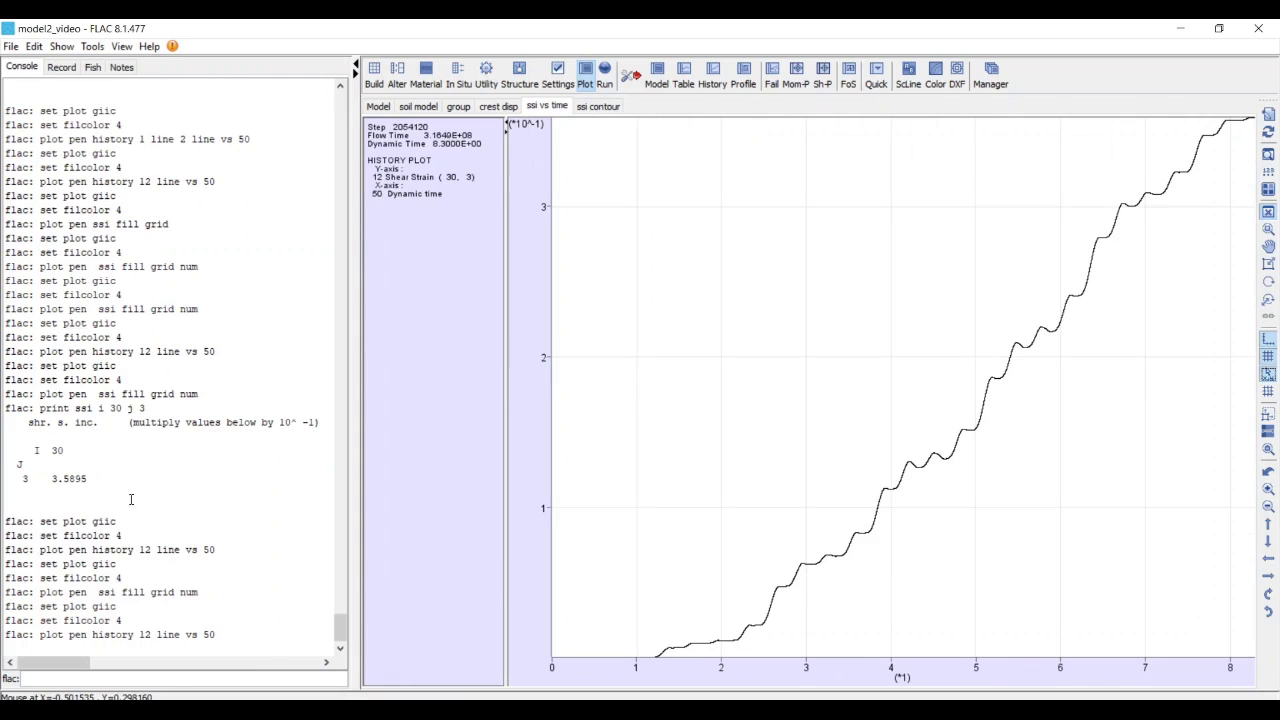
pyautogui.moveTo(94, 472); pyautogui.dragTo(50, 478)
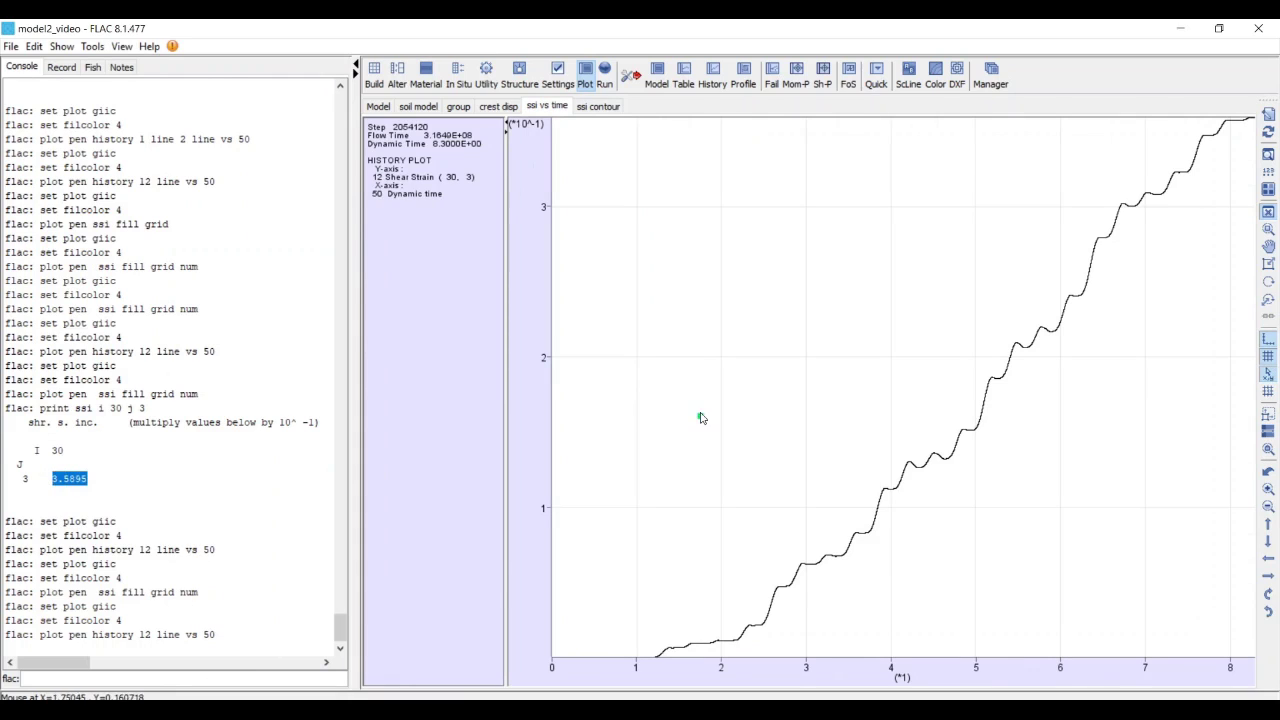
pyautogui.click(600, 107)
pyautogui.moveTo(468, 272); pyautogui.dragTo(508, 270)
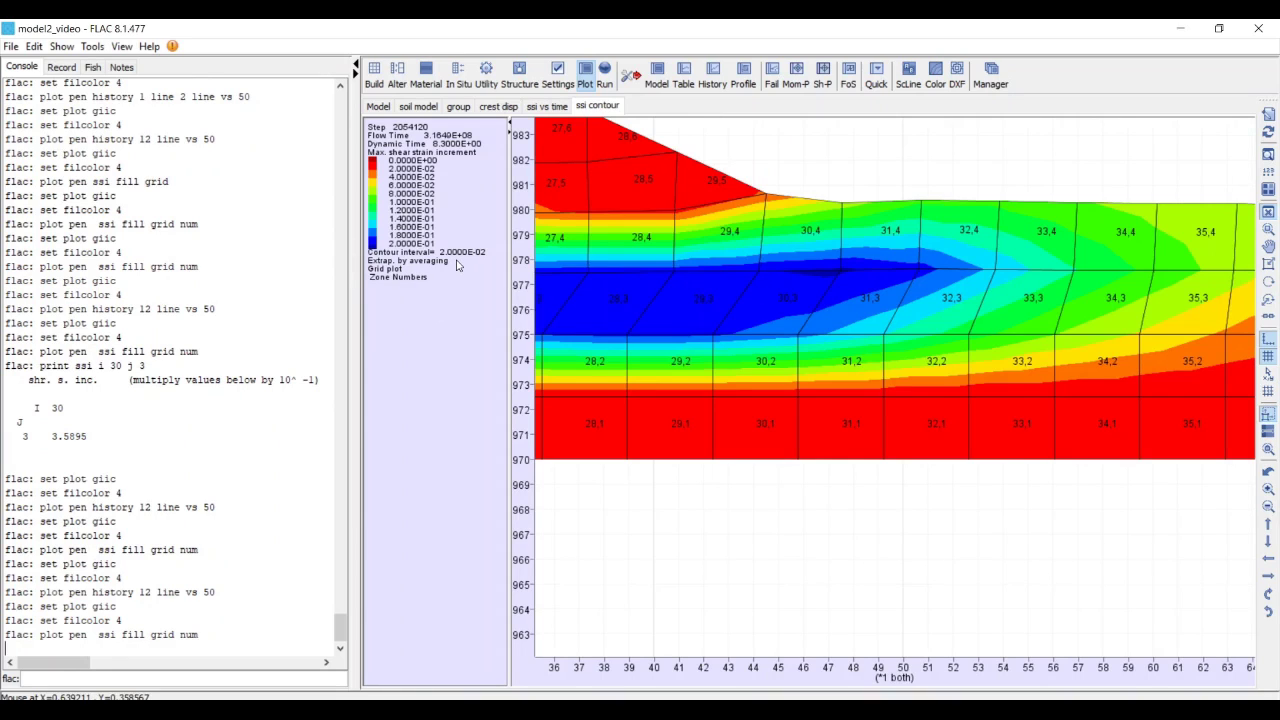
pyautogui.click(10, 47)
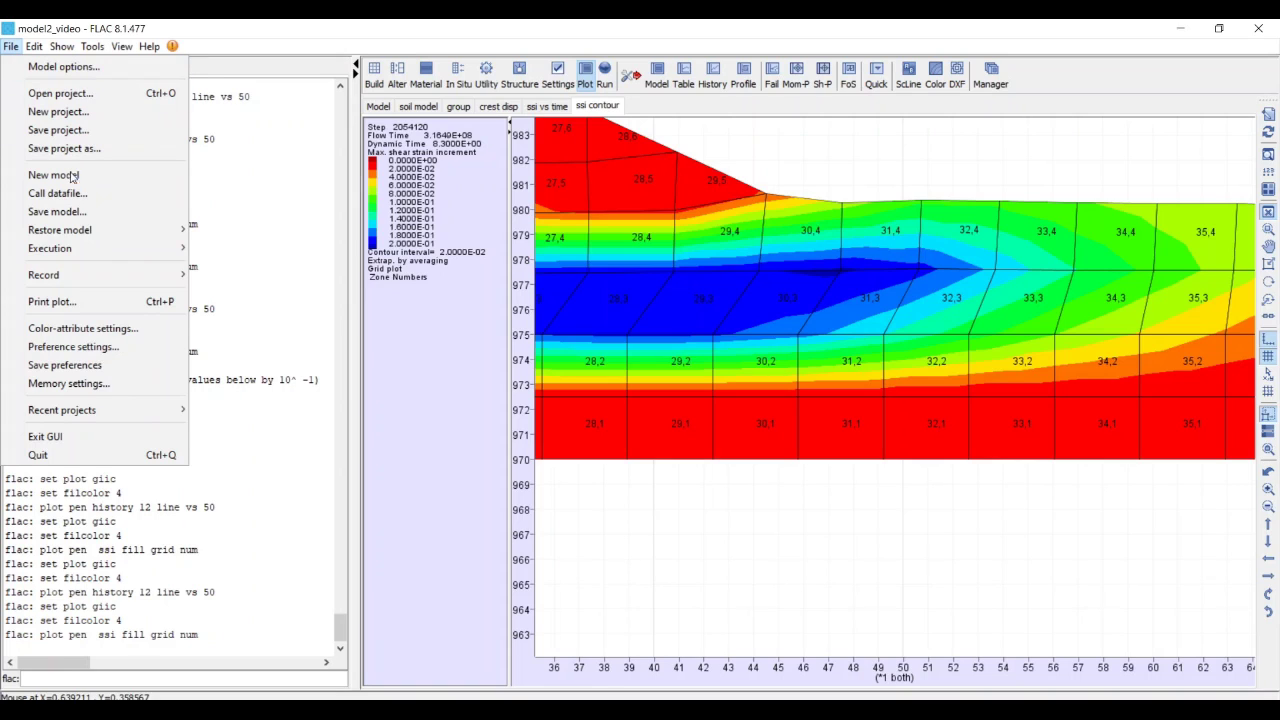
pyautogui.moveTo(76, 234)
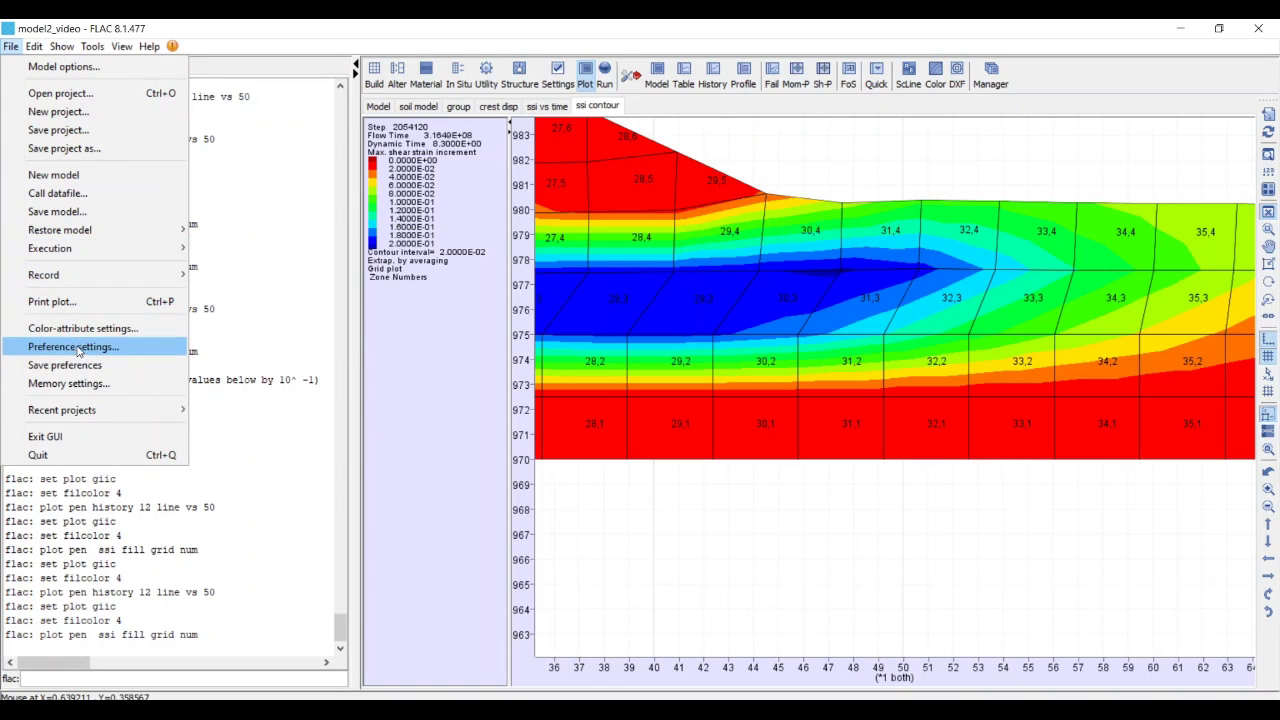
pyautogui.click(89, 68)
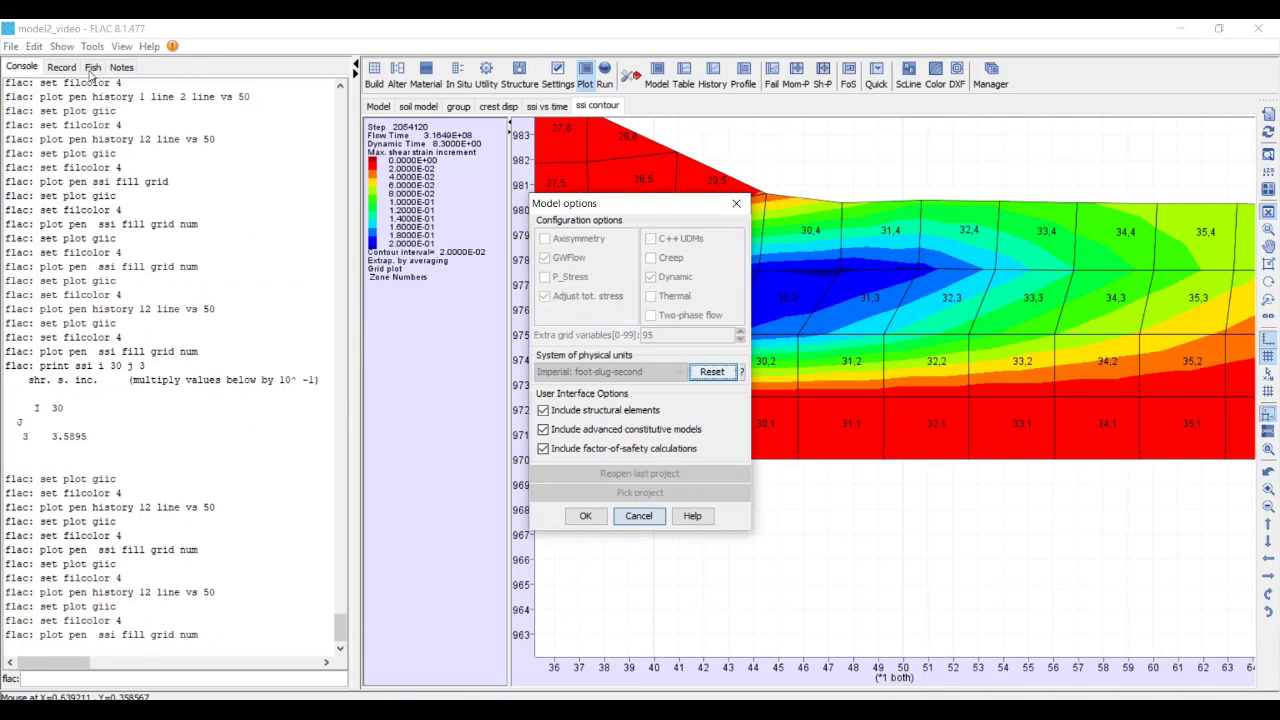
pyautogui.press('Escape')
# Step: Turn off extrapolating zone-based fields to gridpoints in the plot preferences
pyautogui.click(10, 47)
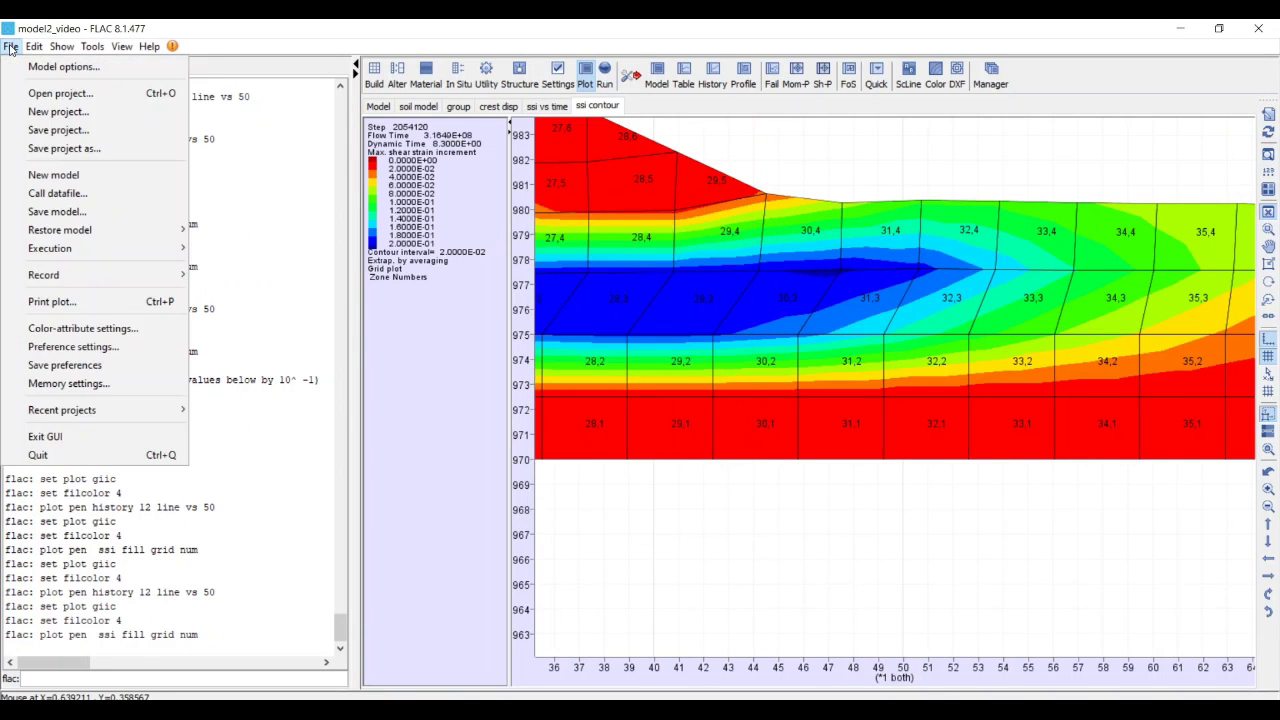
pyautogui.click(50, 346)
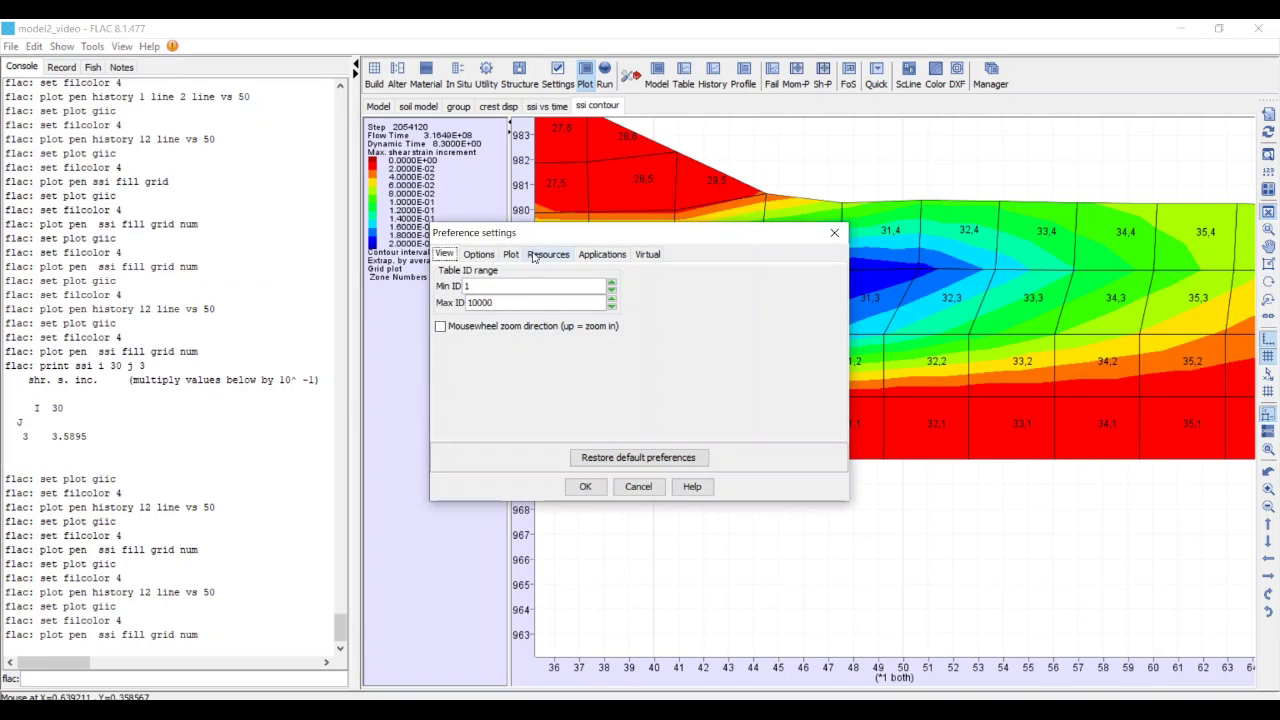
pyautogui.click(511, 255)
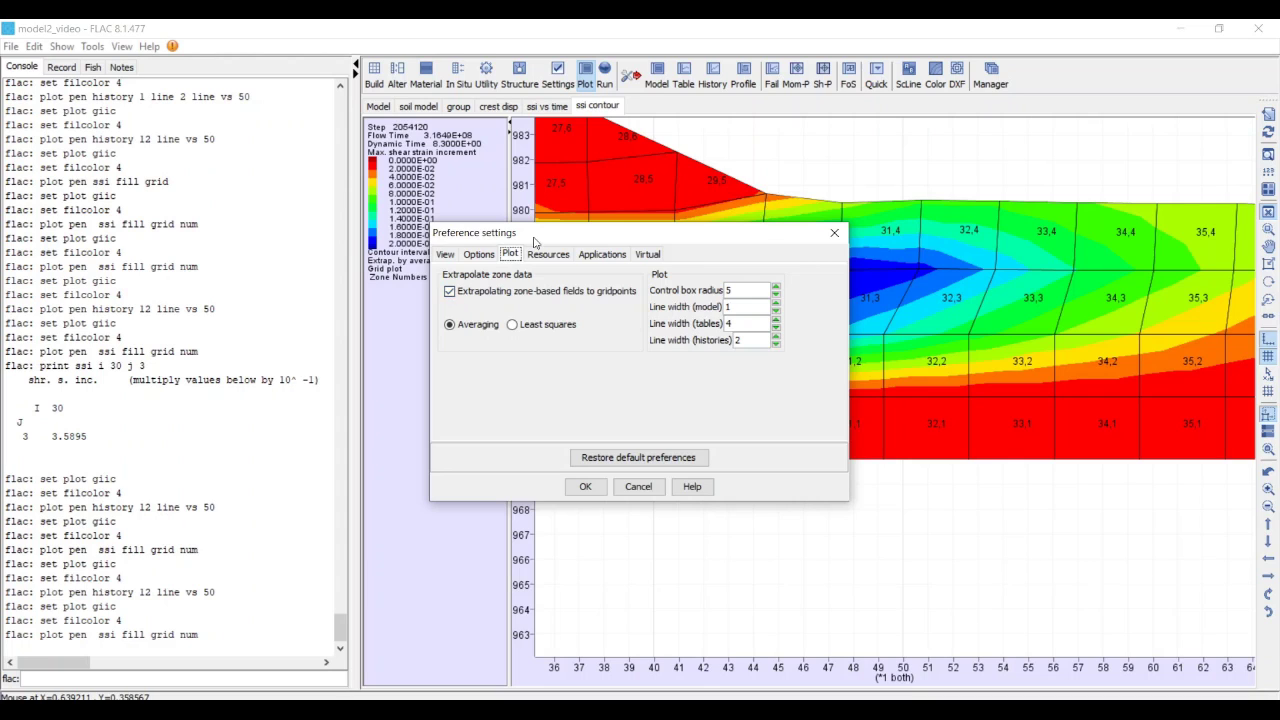
pyautogui.moveTo(536, 242); pyautogui.dragTo(484, 309)
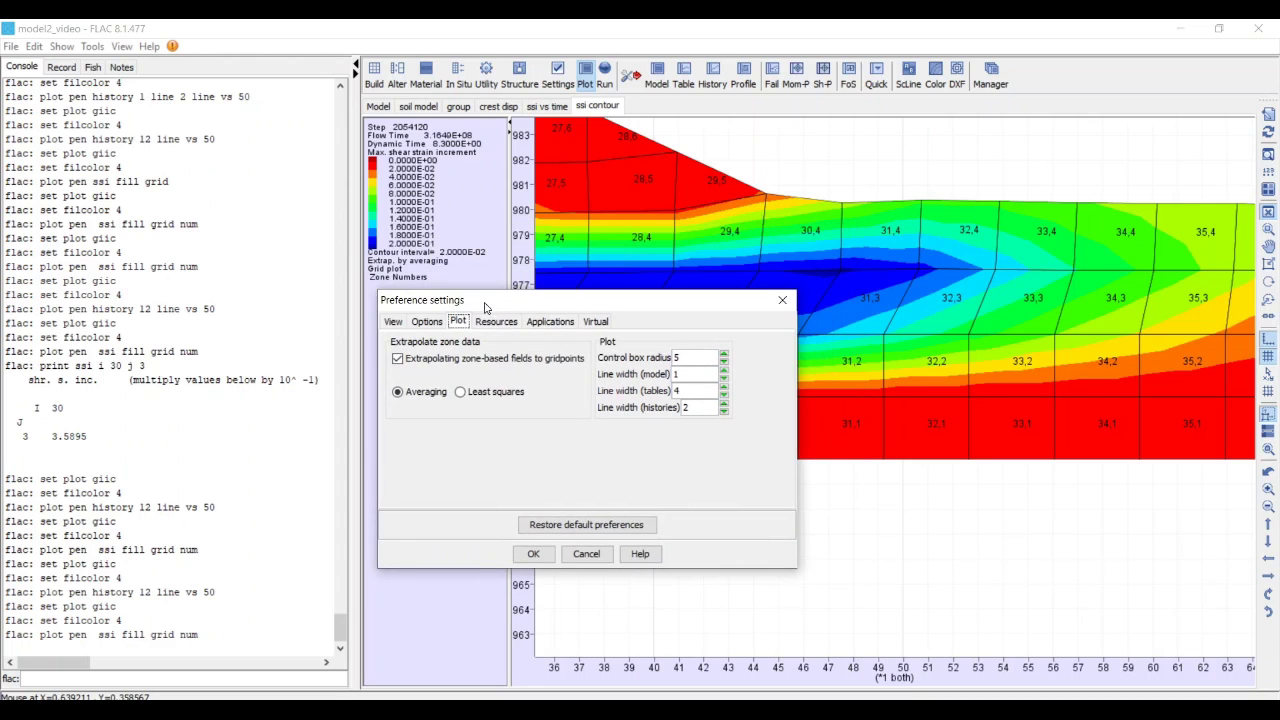
pyautogui.click(398, 359)
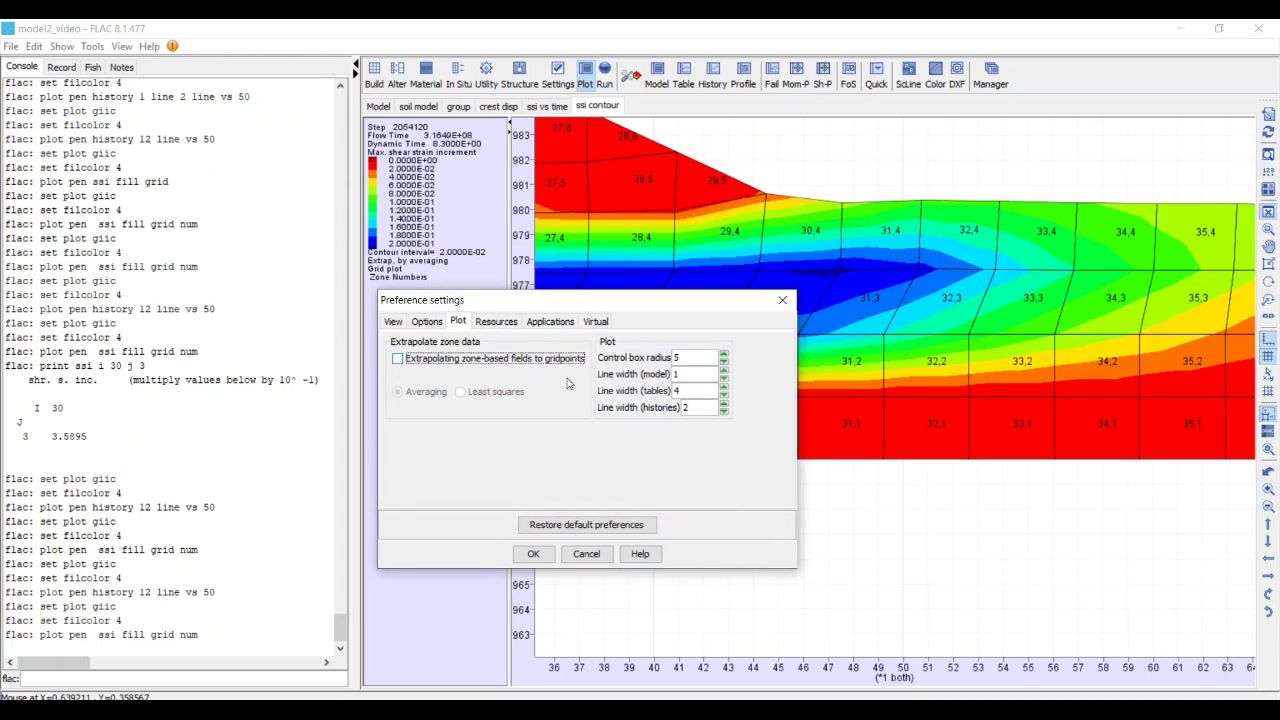
pyautogui.click(546, 558)
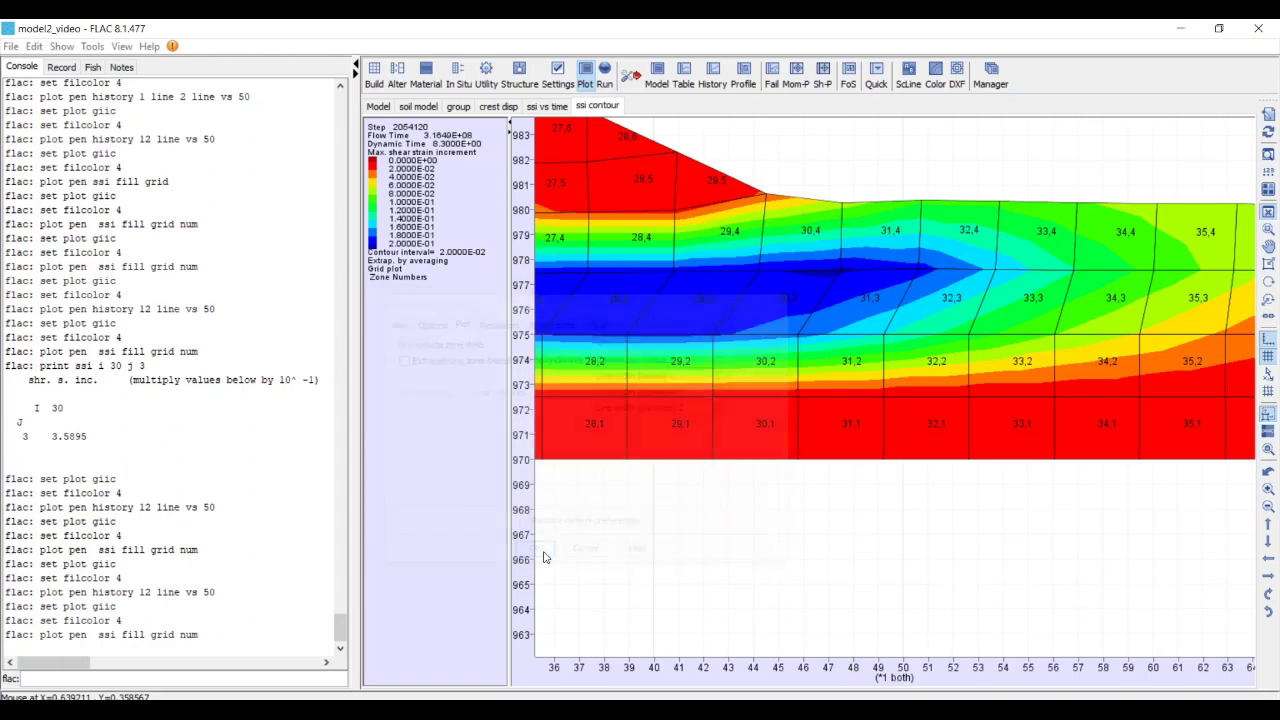
# Step: Refresh the "ssi contour" plot and examine the shear strain contours drawn without extrapolation around the dam slope and foundation
pyautogui.click(1268, 133)
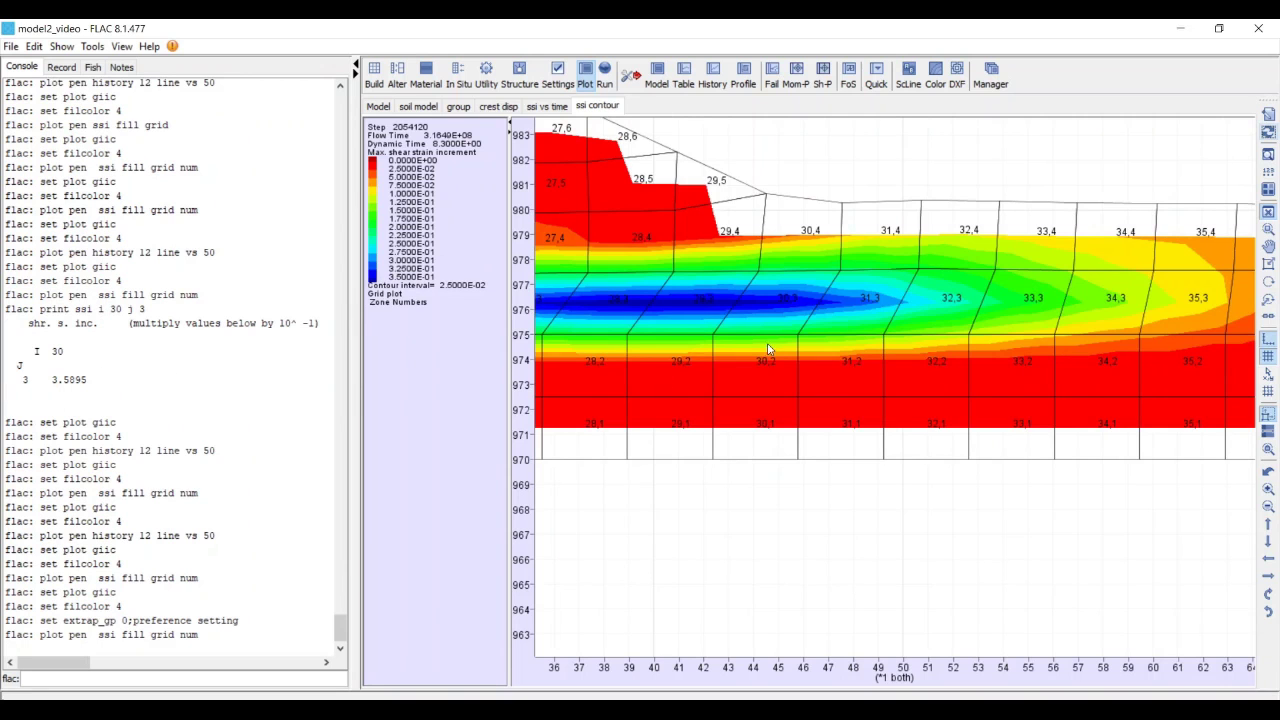
pyautogui.scroll(-4, 984, 426)
pyautogui.scroll(2, 984, 424)
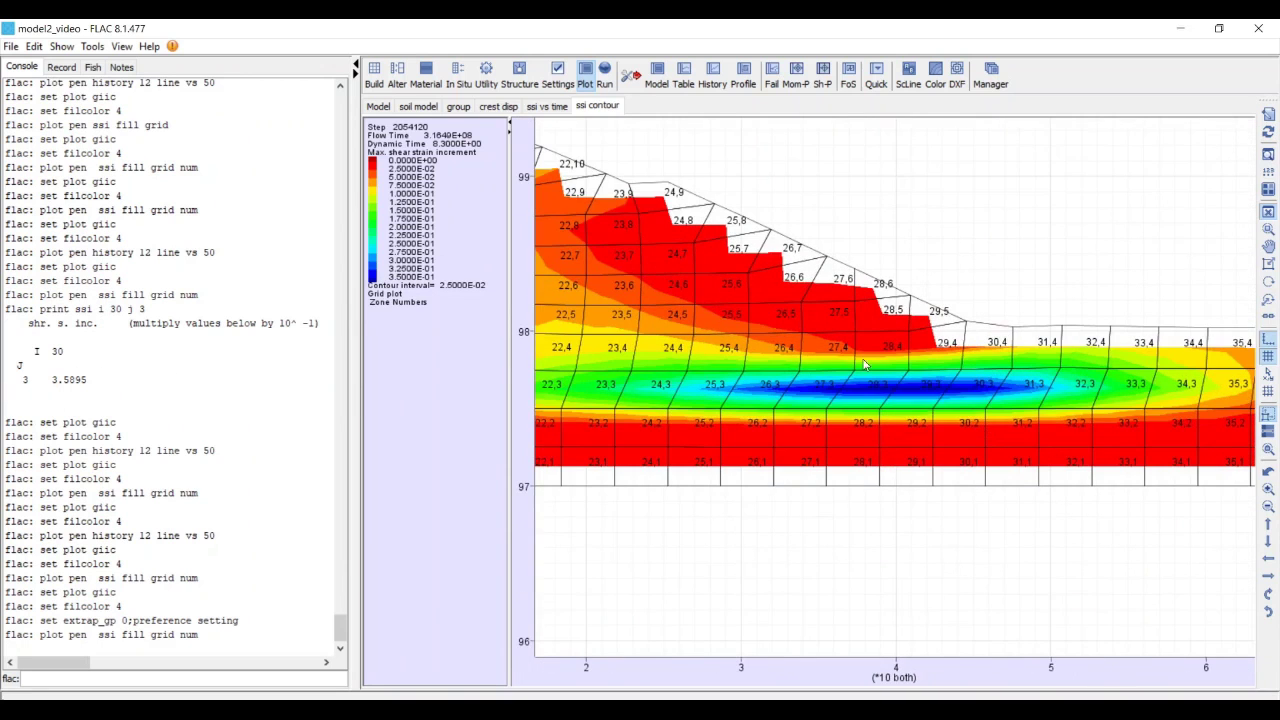
# Step: Turn extrapolation of zone-based fields to gridpoints back on in the plot preferences, using averaging
pyautogui.rightClick(702, 186)
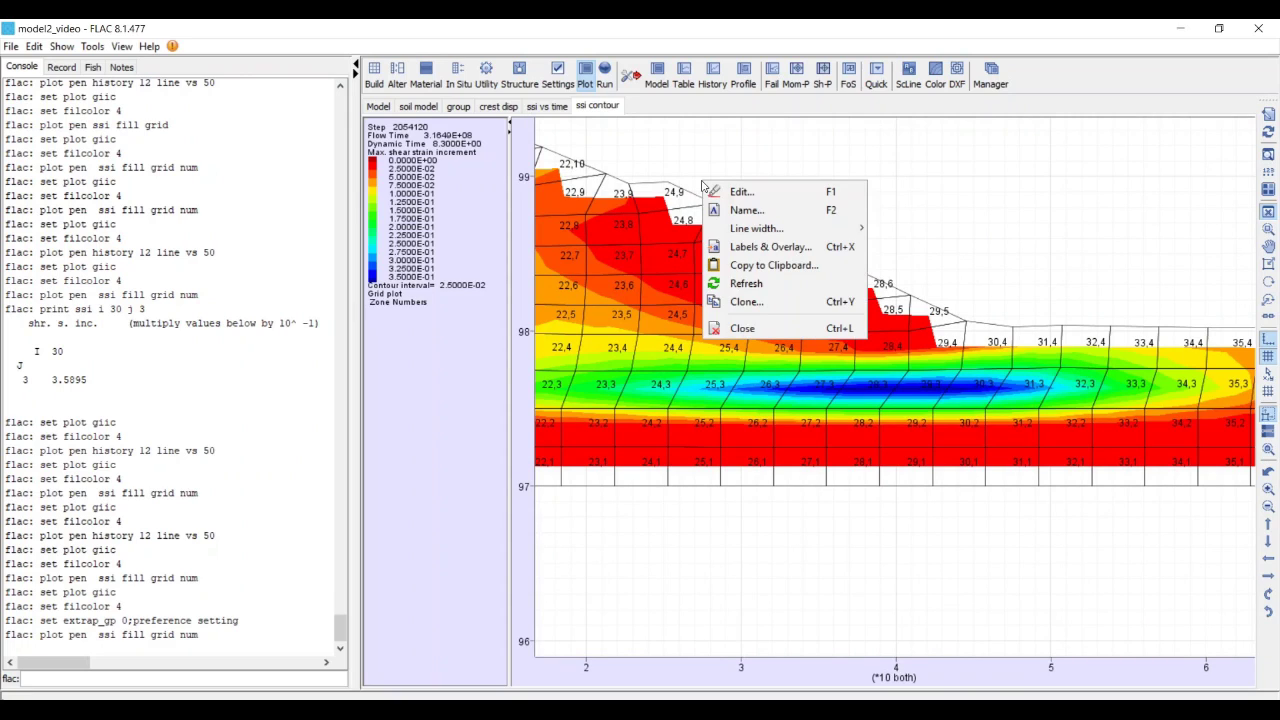
pyautogui.click(12, 46)
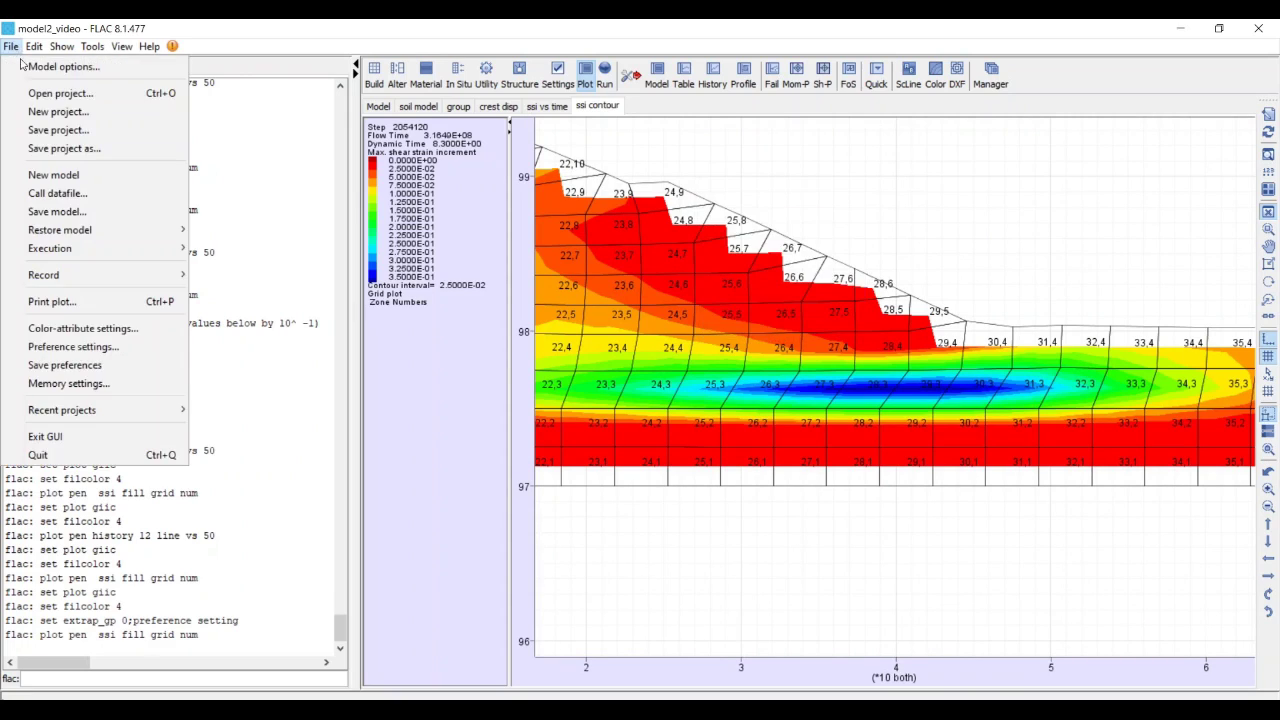
pyautogui.click(62, 346)
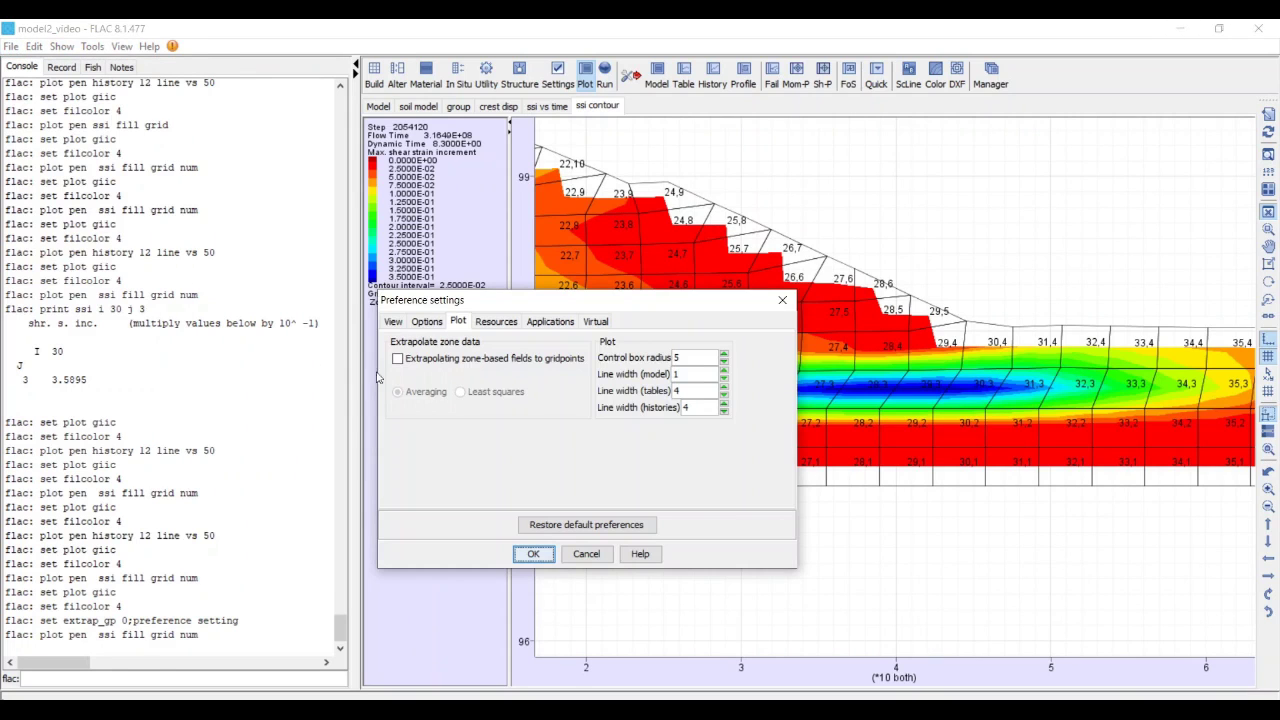
pyautogui.click(398, 359)
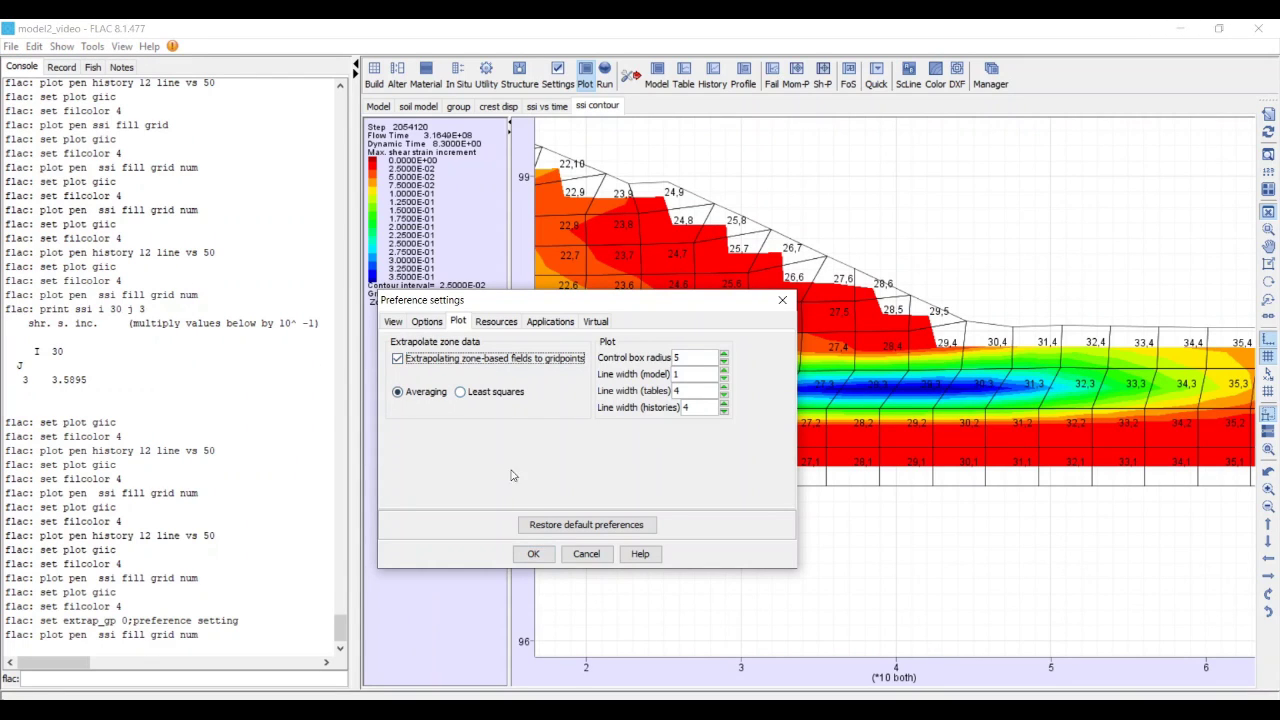
pyautogui.click(531, 554)
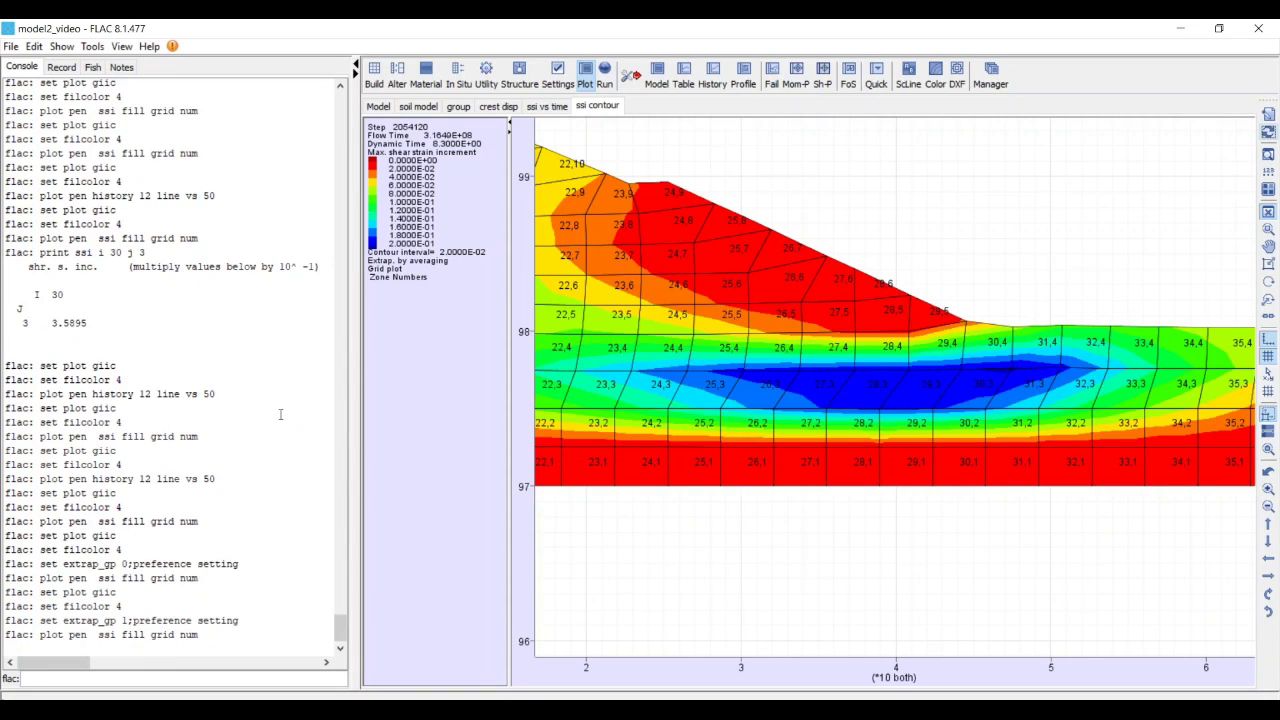
# Step: Compare the printed shear strain with the averaged contours around zone 30,3, turning on the pointer coordinate readout
pyautogui.moveTo(88, 322); pyautogui.dragTo(52, 322)
pyautogui.click(97, 323)
pyautogui.click(852, 408)
pyautogui.scroll(5, 842, 413)
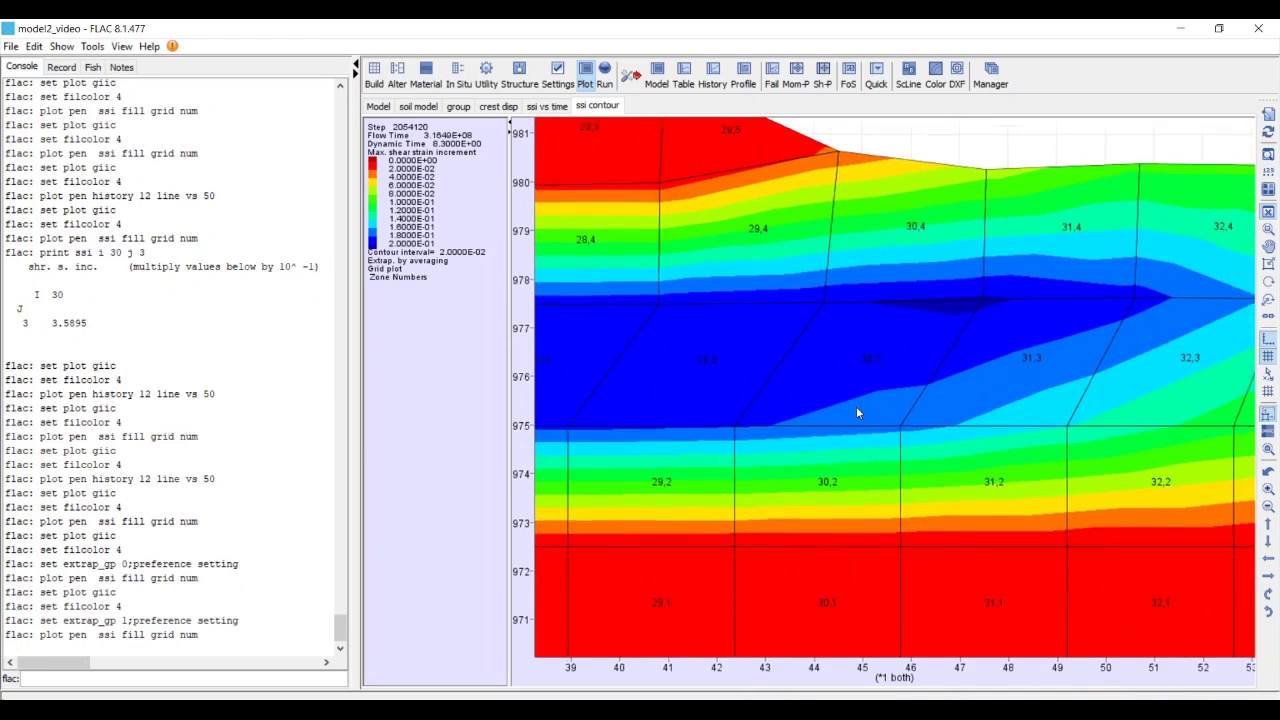
pyautogui.click(856, 412)
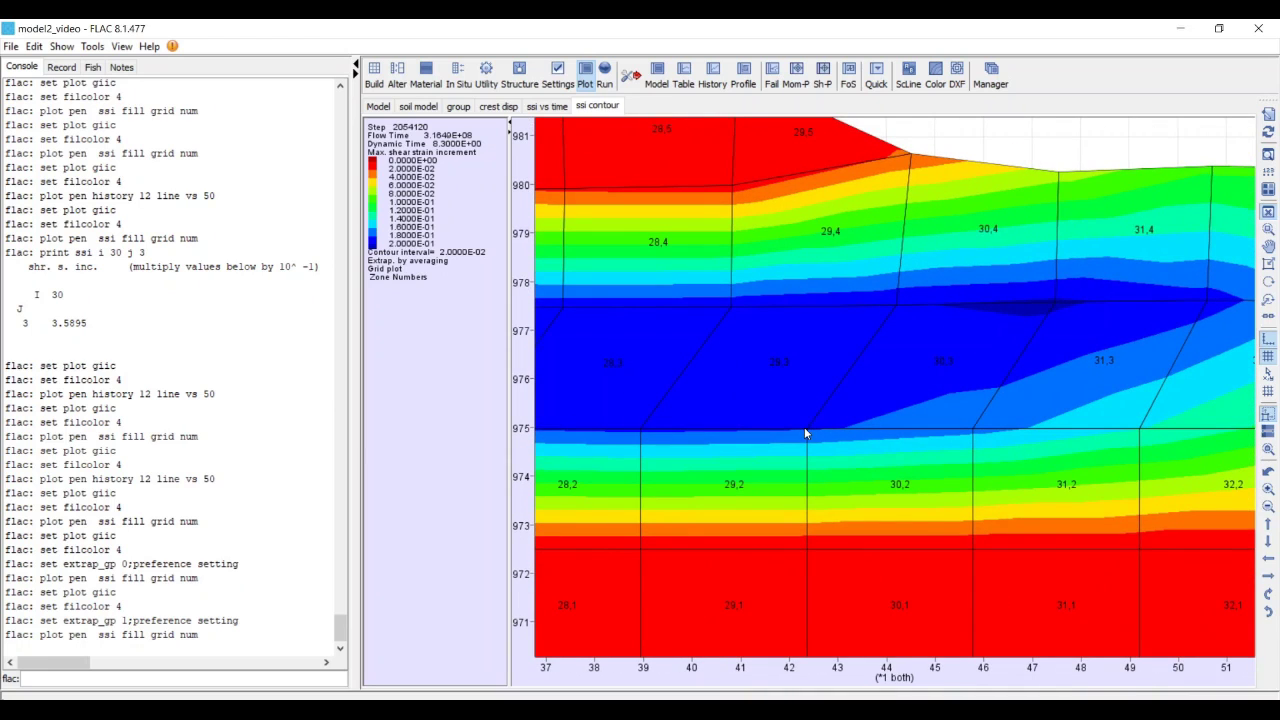
pyautogui.click(1268, 373)
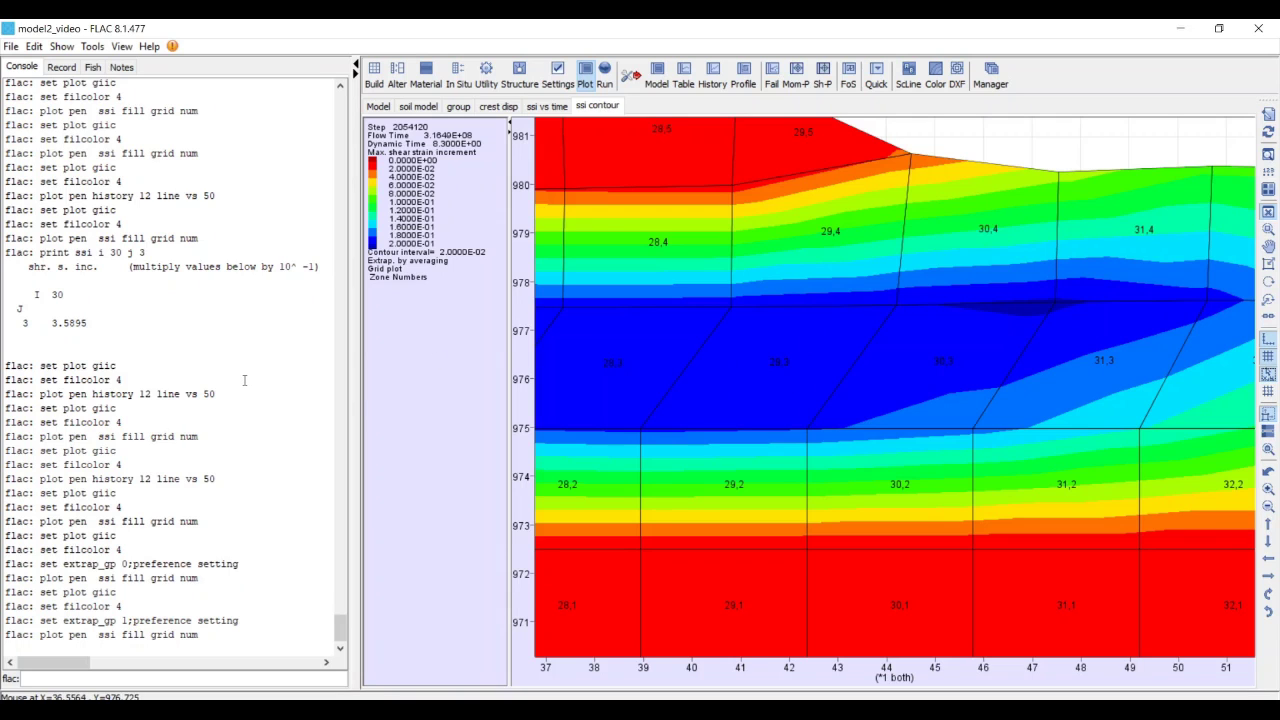
pyautogui.scroll(-2, 922, 411)
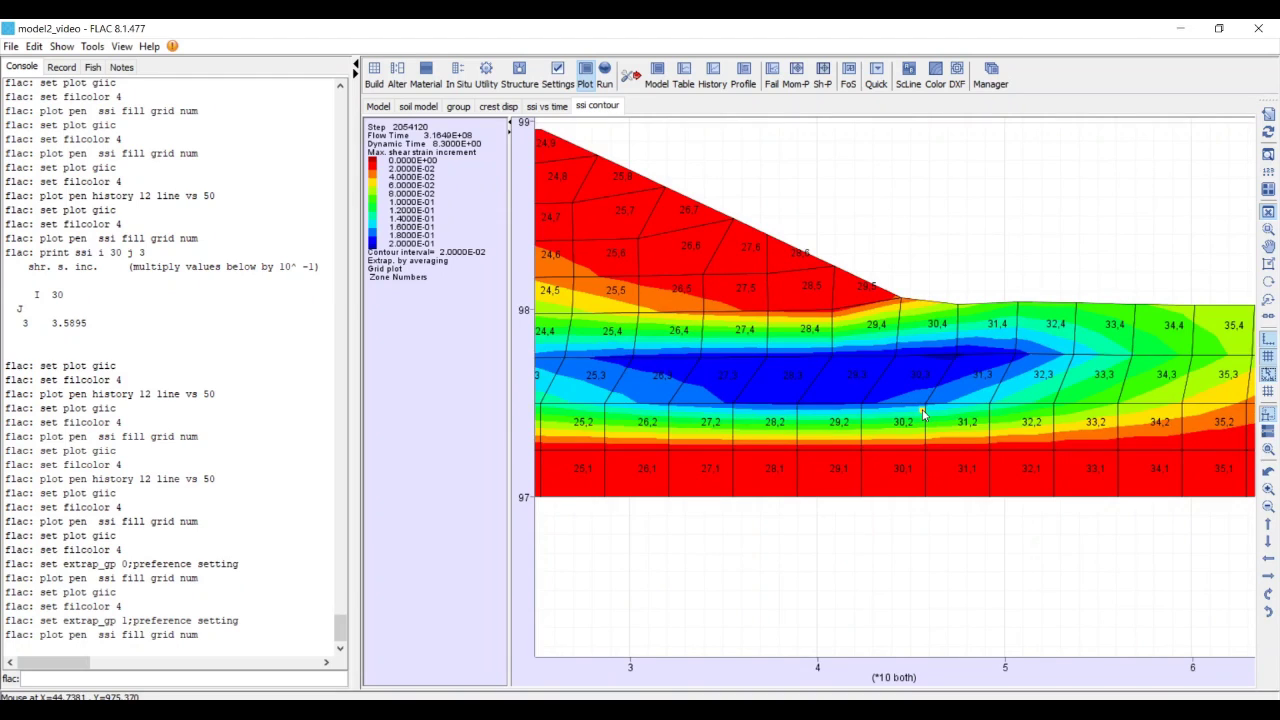
pyautogui.scroll(1, 922, 413)
pyautogui.scroll(-2, 922, 413)
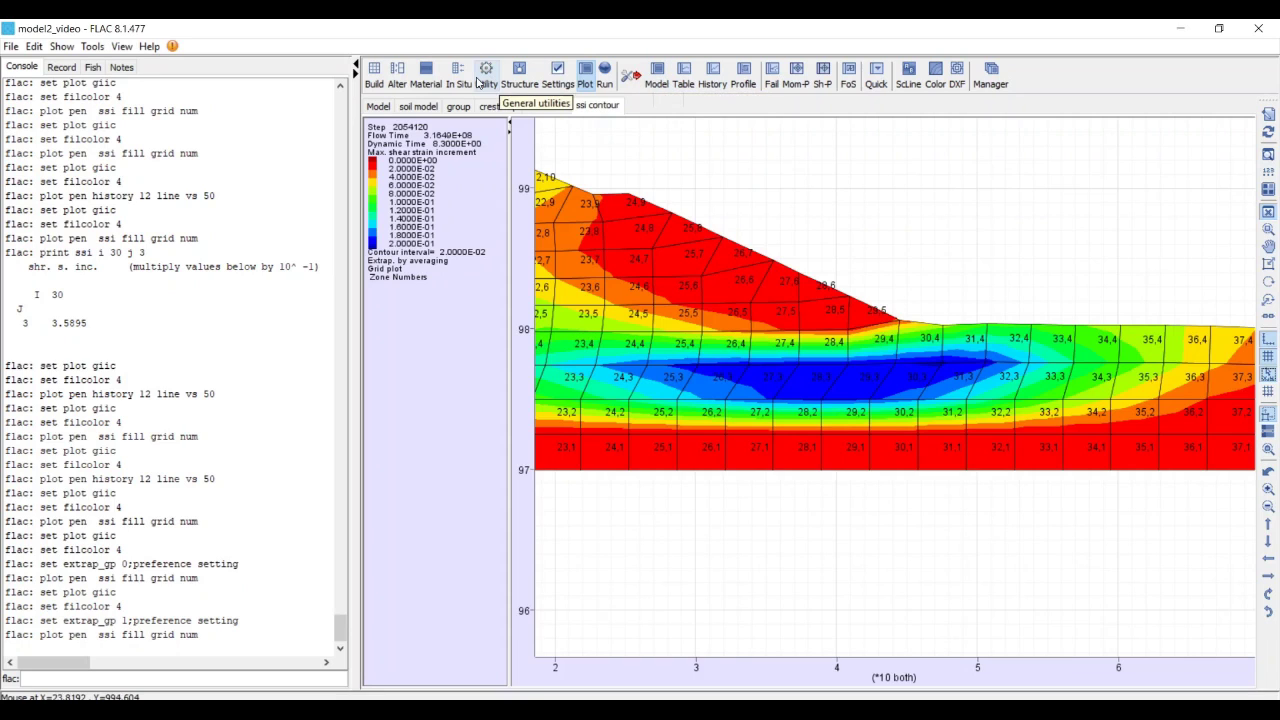
# Step: Plot history 14, volumetric strain at zone (30, 3), versus history 50, dynamic time, naming the plot "vsi"
pyautogui.click(712, 76)
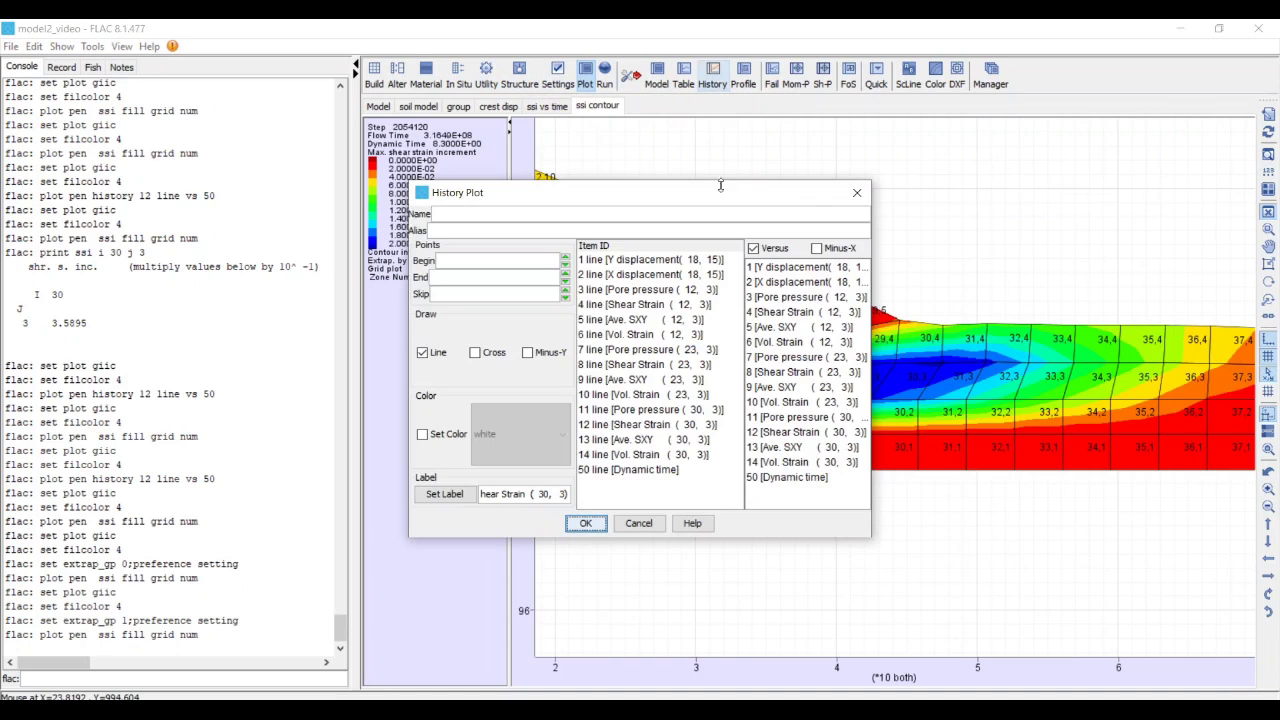
pyautogui.moveTo(712, 200); pyautogui.dragTo(772, 307)
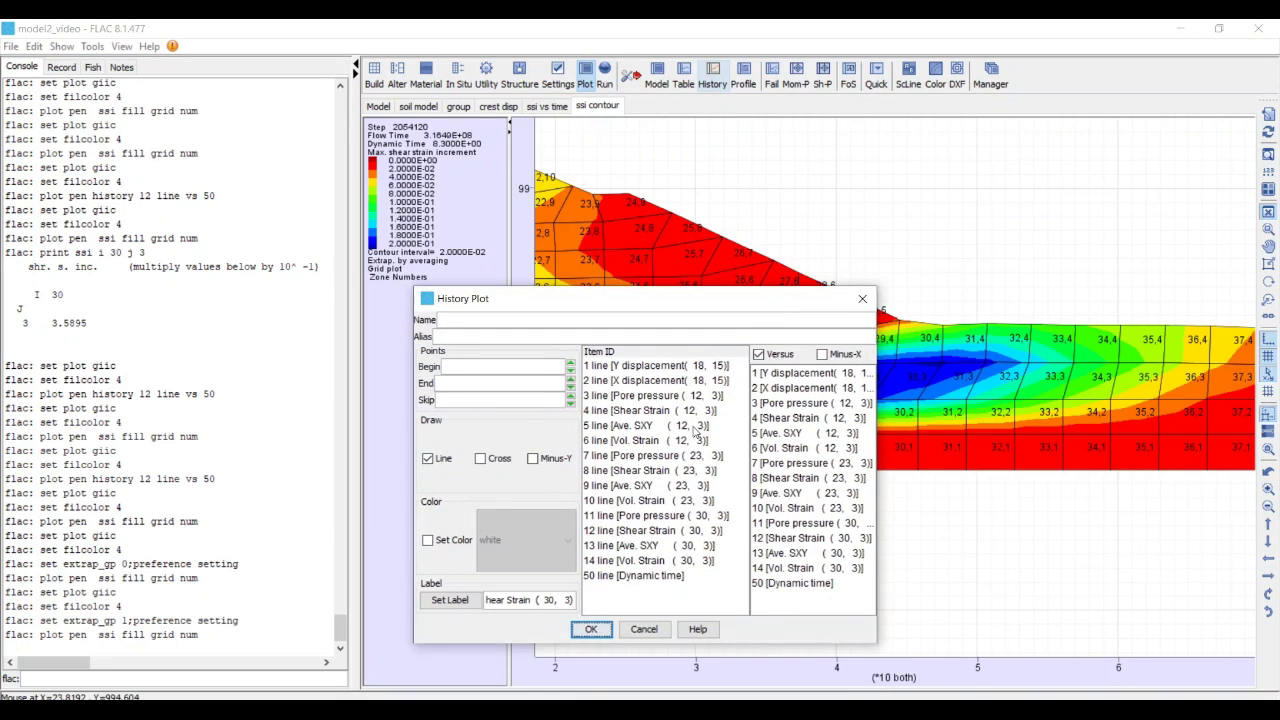
pyautogui.click(690, 561)
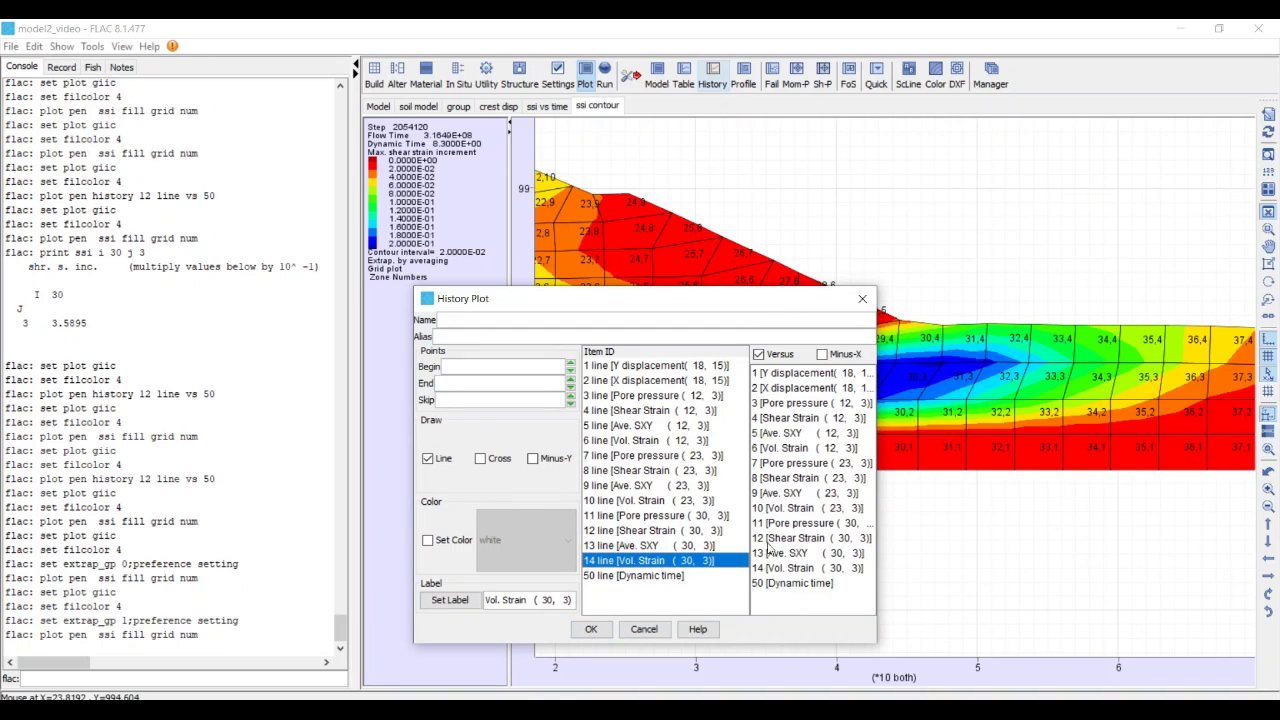
pyautogui.click(780, 583)
pyautogui.click(563, 324)
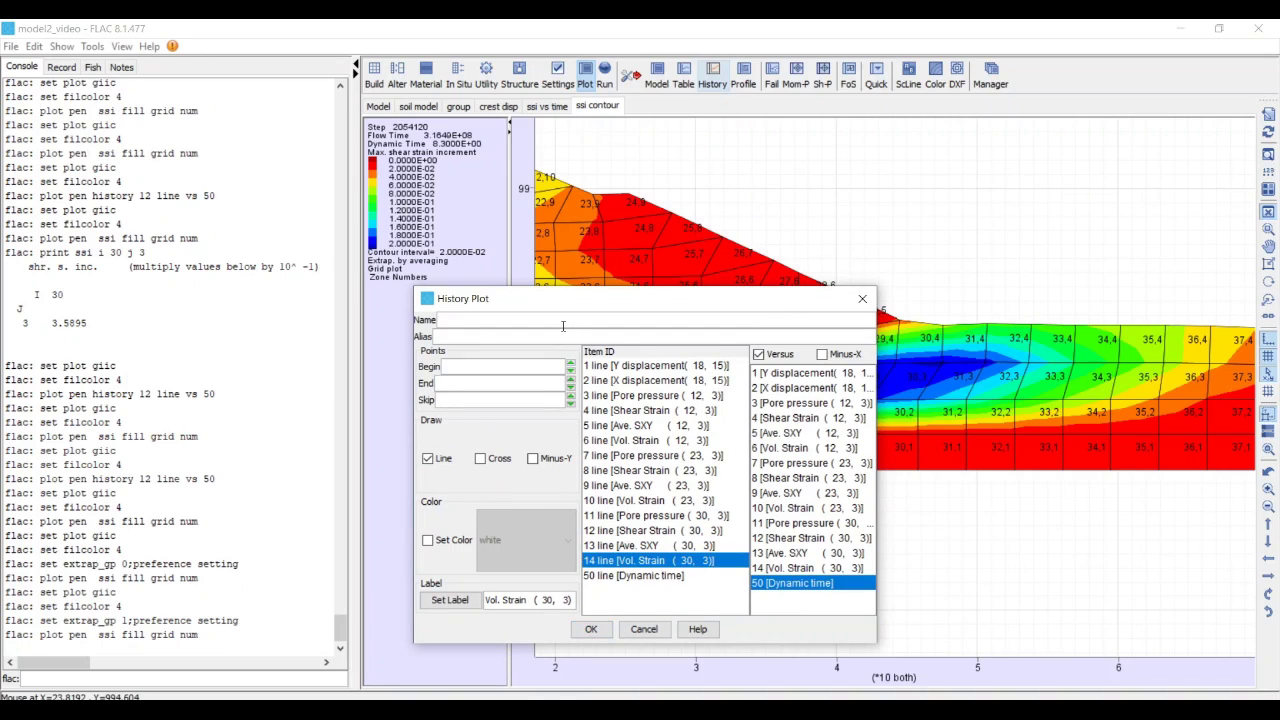
pyautogui.write('vsi')
pyautogui.click(591, 629)
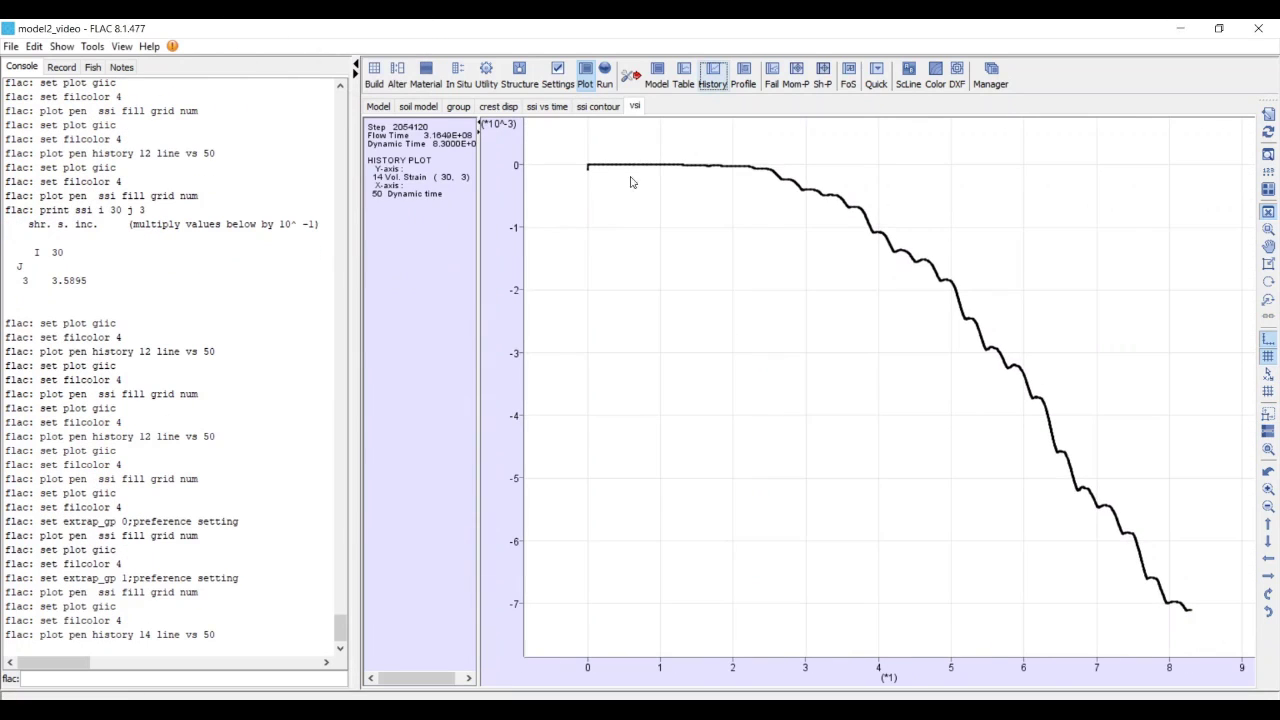
pyautogui.moveTo(1049, 520); pyautogui.dragTo(898, 521)
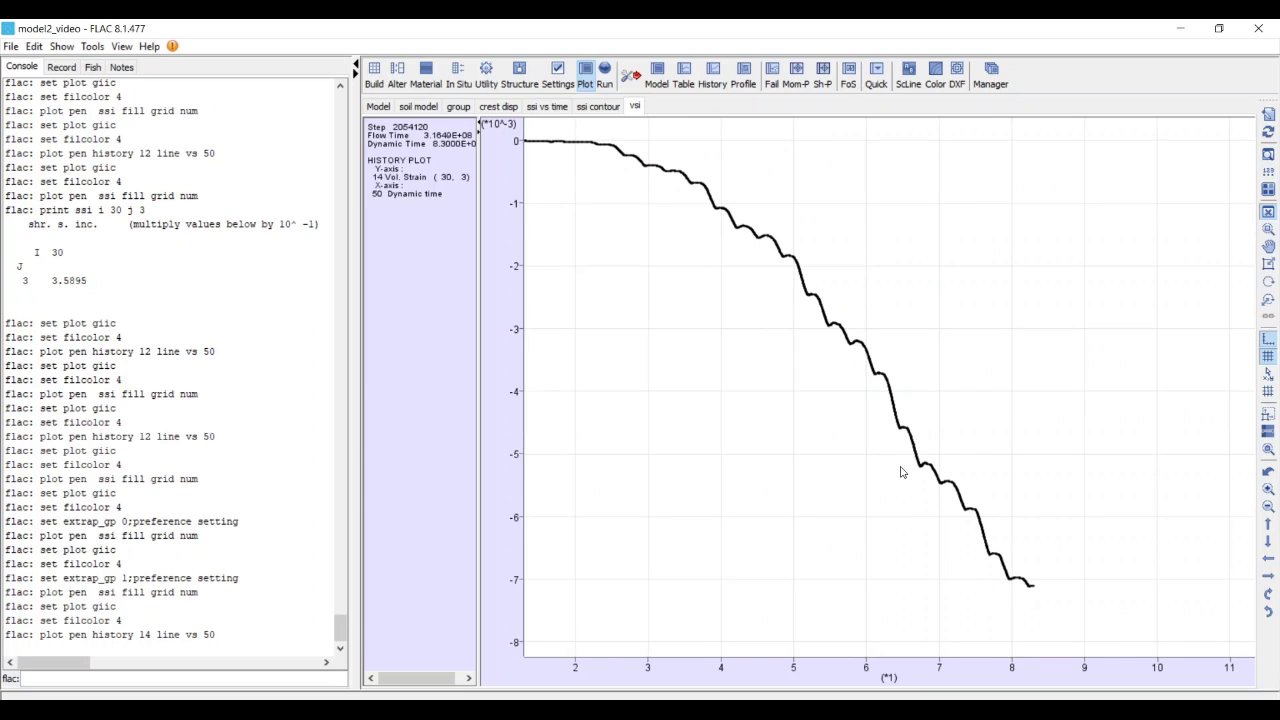
pyautogui.scroll(-1, 903, 471)
pyautogui.scroll(-1, 880, 454)
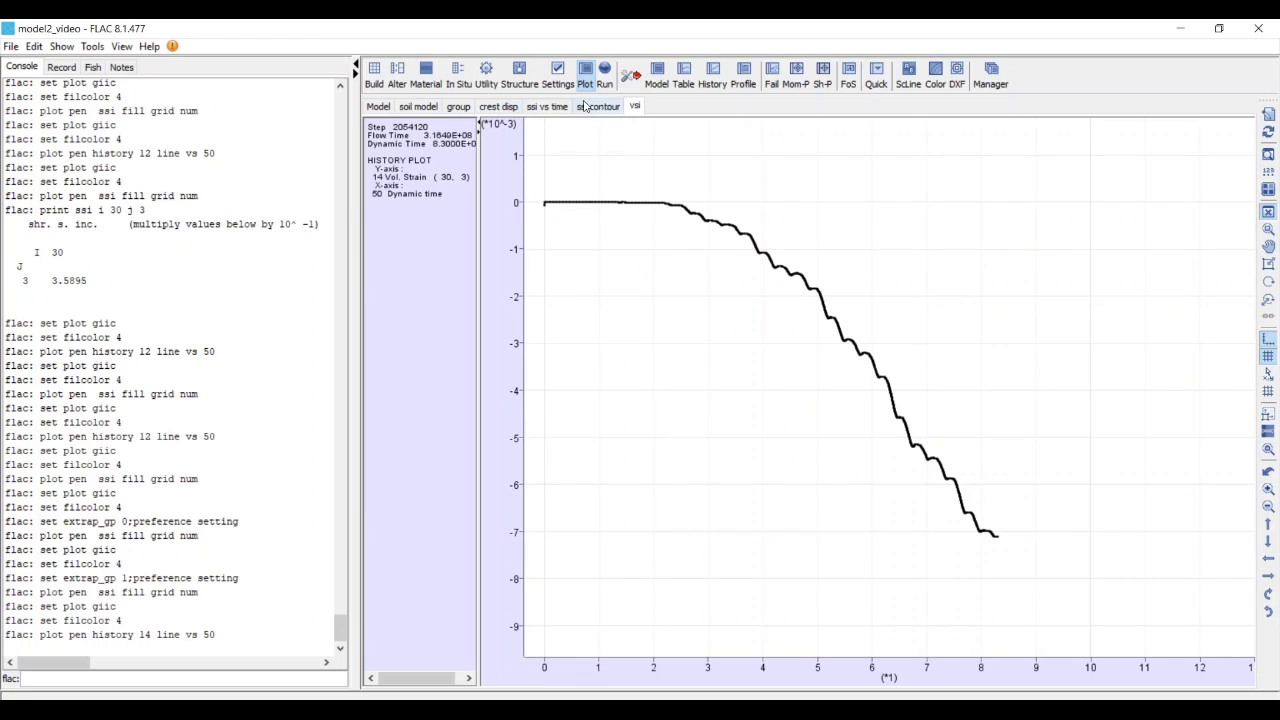
# Step: Plot history 11, pore pressure at zone (30, 3), versus dynamic time, naming the plot "pwp vs time"
pyautogui.click(713, 85)
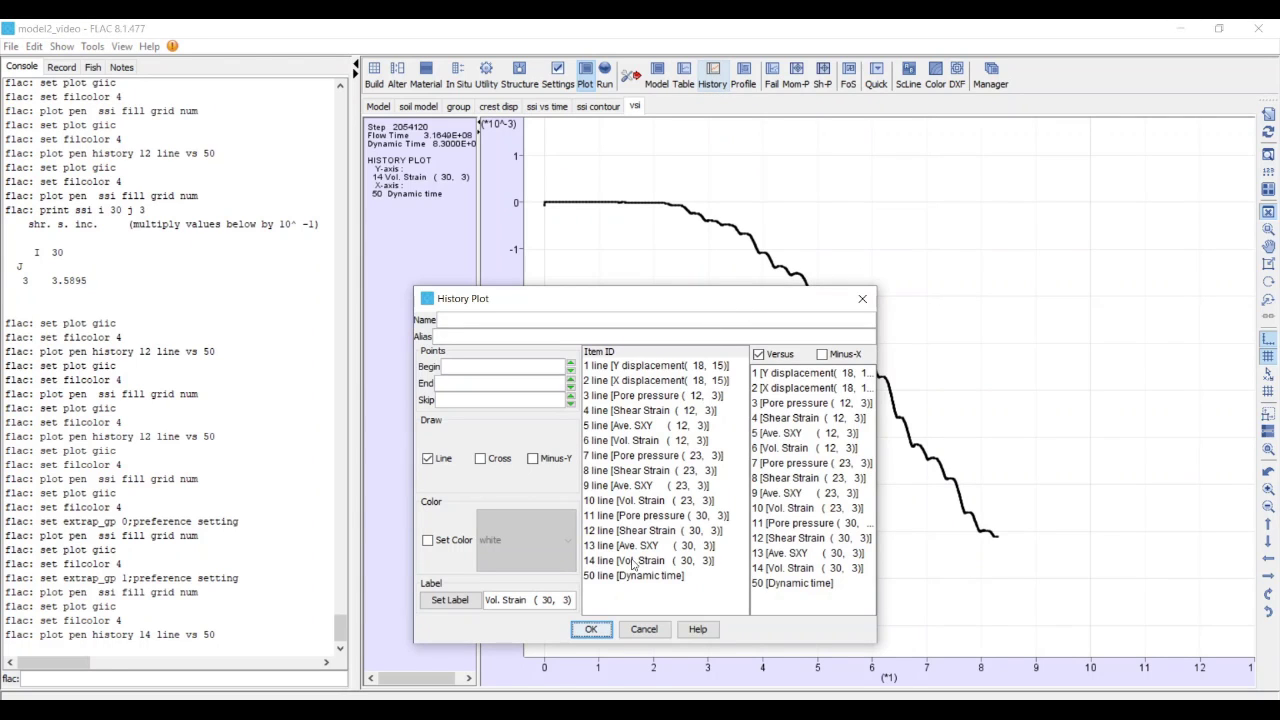
pyautogui.click(645, 516)
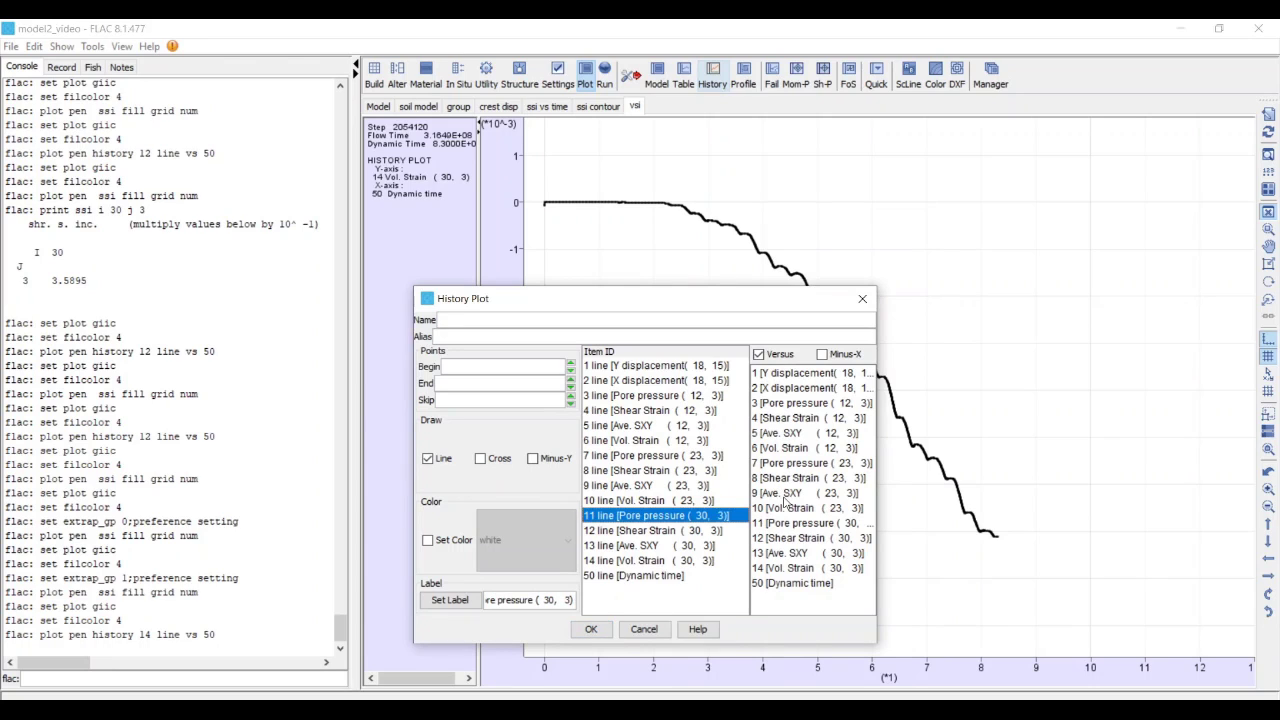
pyautogui.click(790, 584)
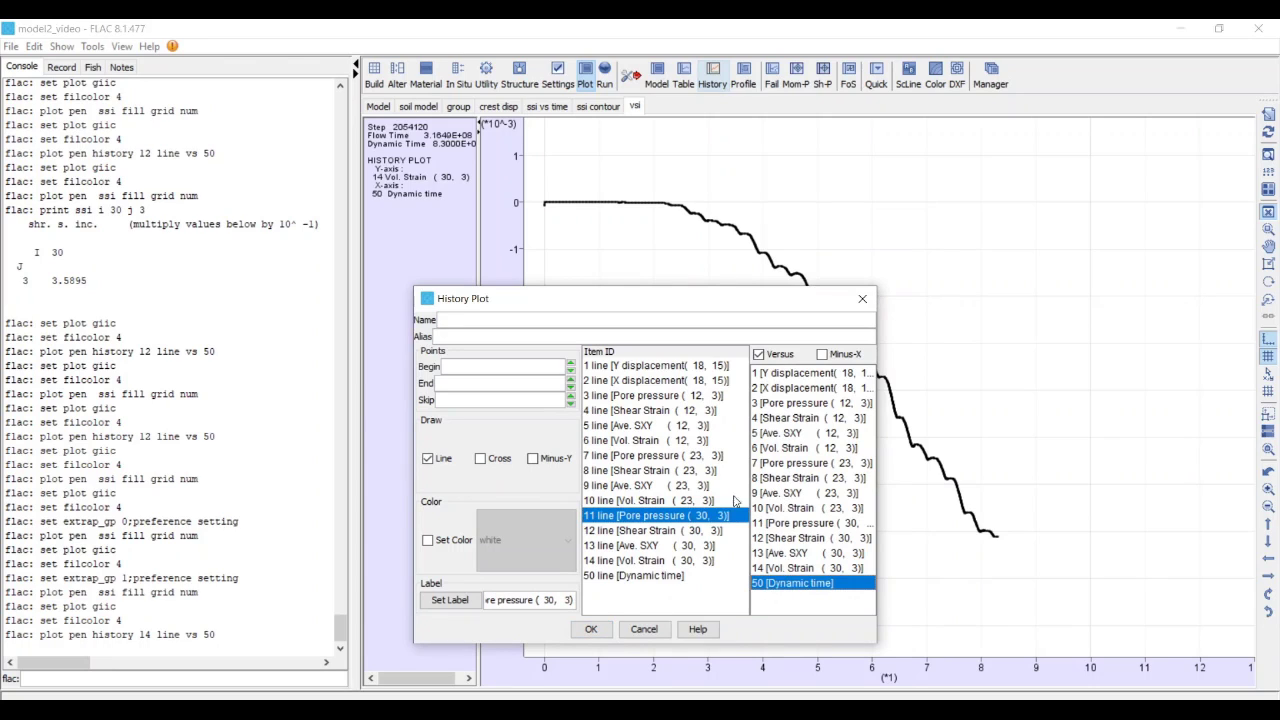
pyautogui.click(635, 321)
pyautogui.write('pwp vs time')
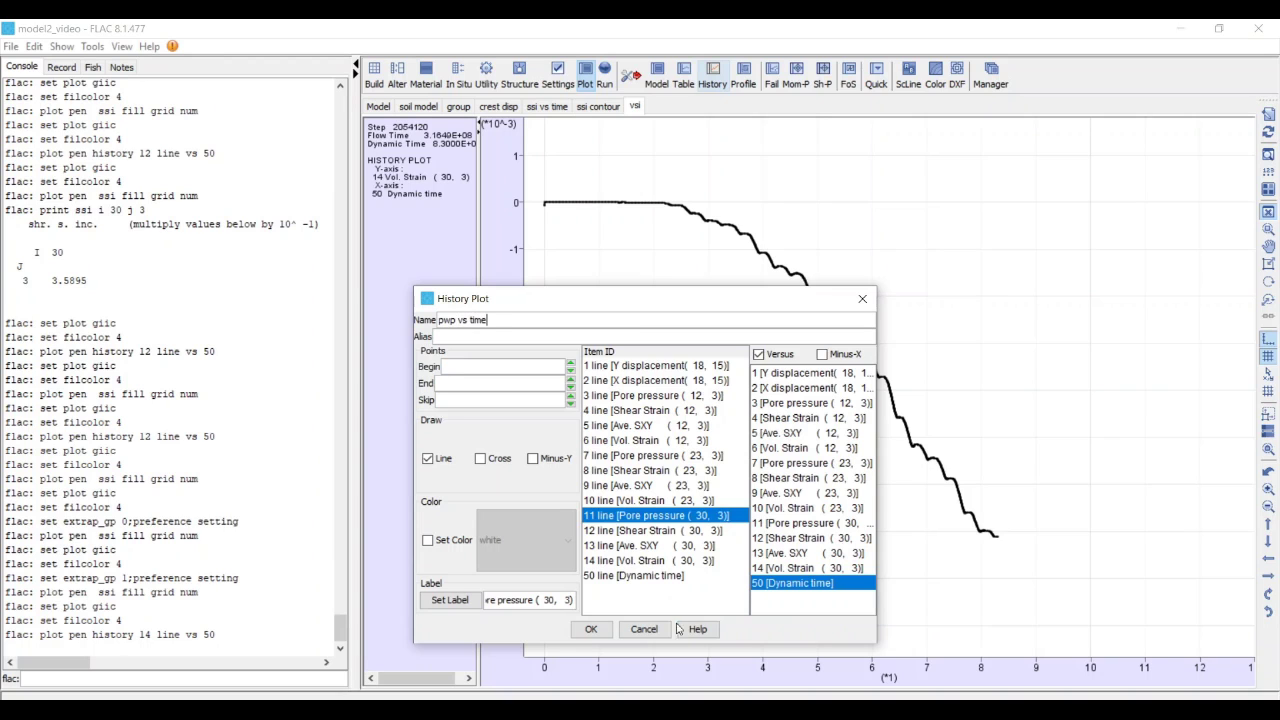
pyautogui.click(591, 629)
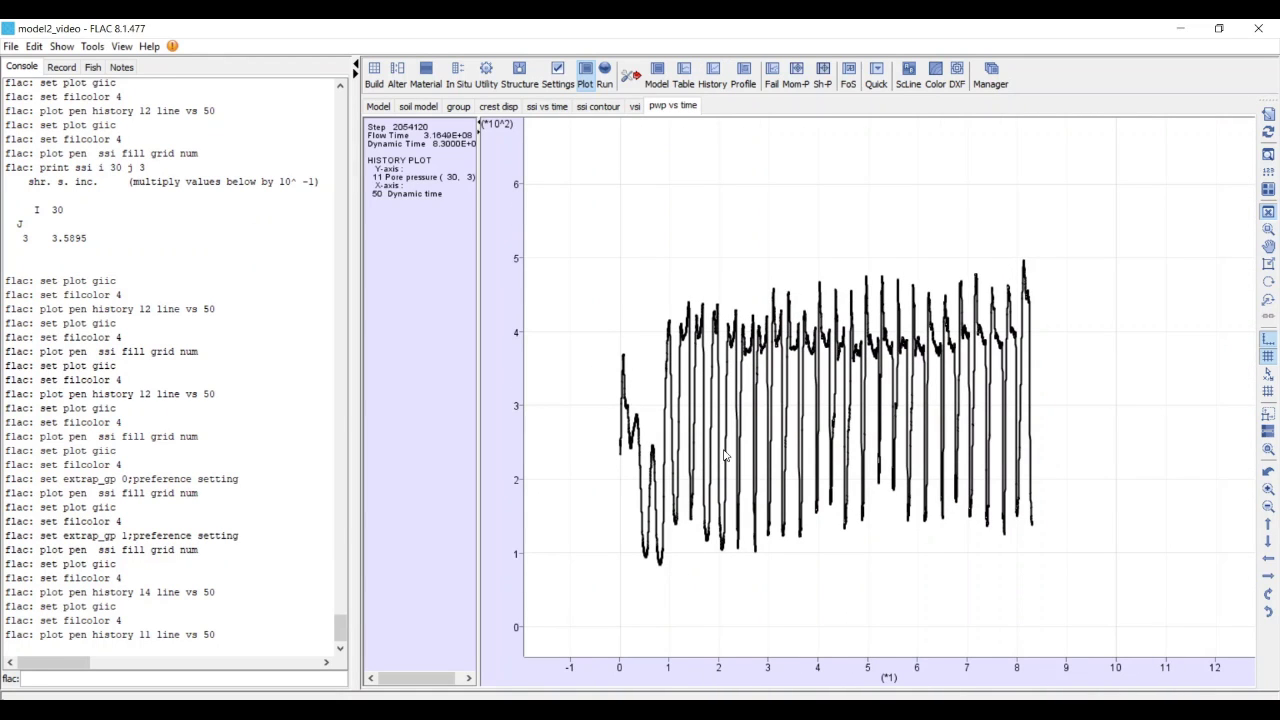
# Step: Examine how the pore pressure curve in "pwp vs time" varies from start to end of the dynamic loading
pyautogui.scroll(-2, 735, 470)
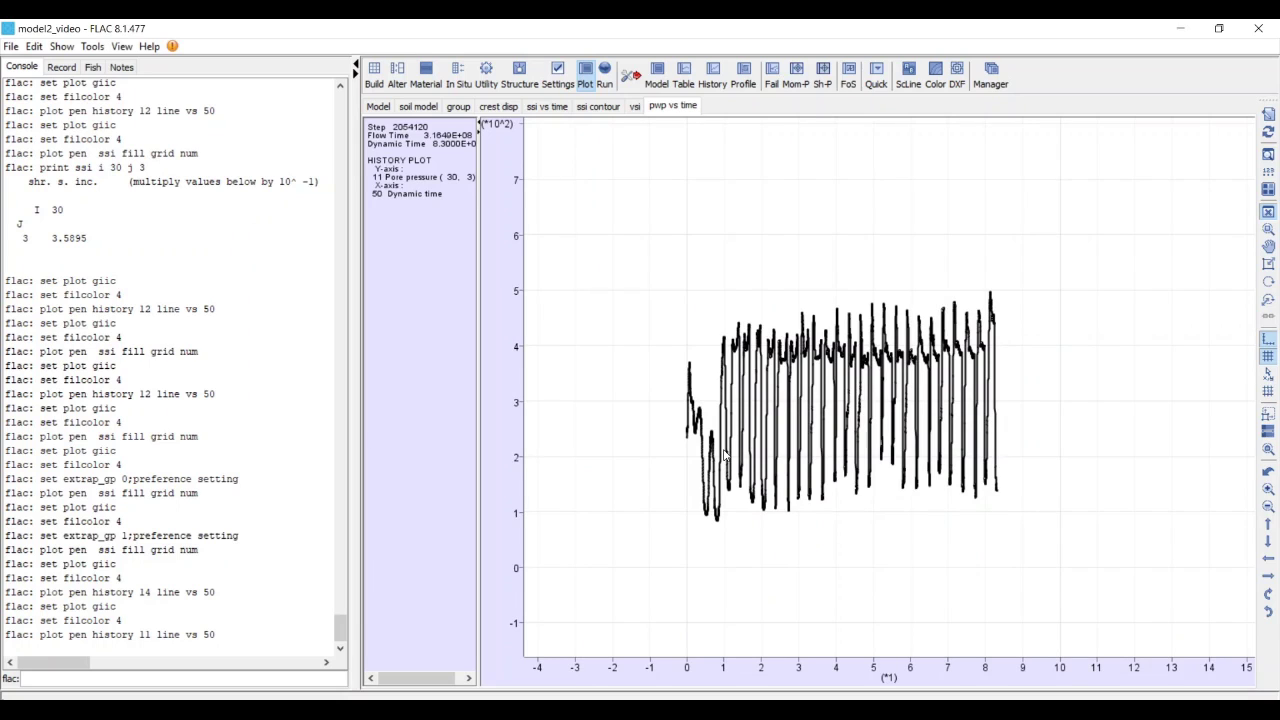
pyautogui.moveTo(697, 437); pyautogui.dragTo(566, 526)
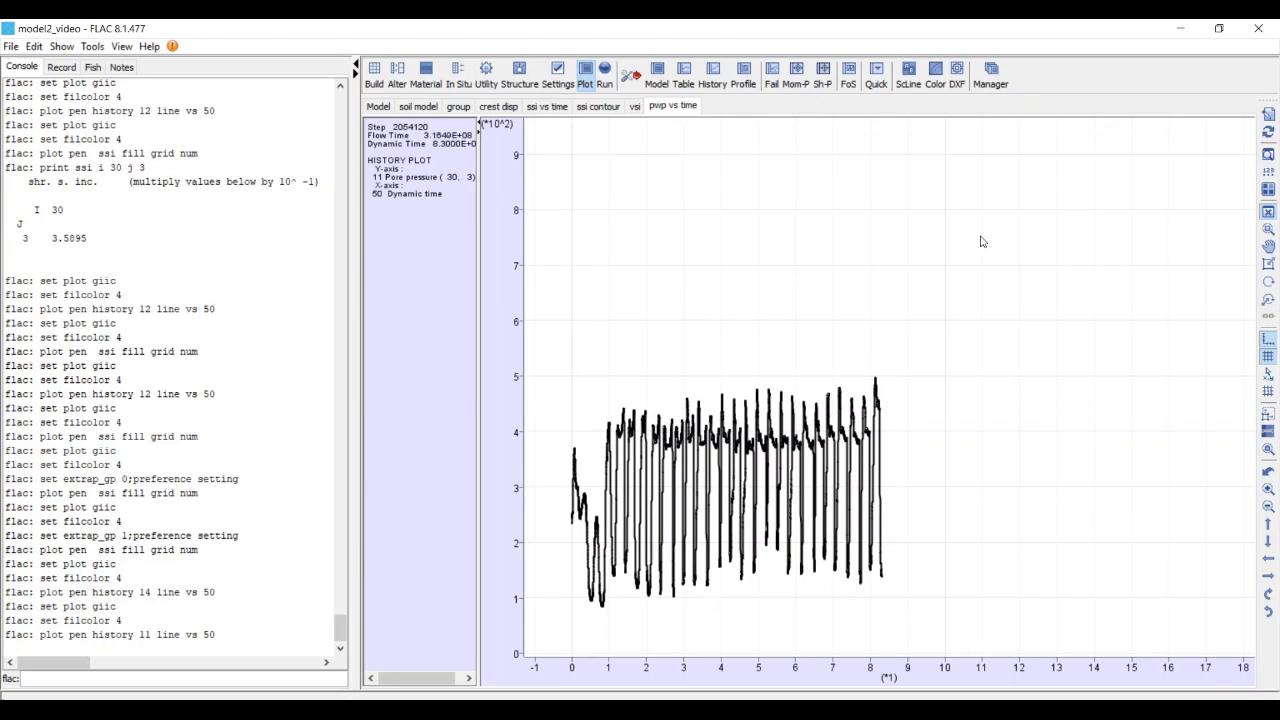
pyautogui.scroll(2, 741, 443)
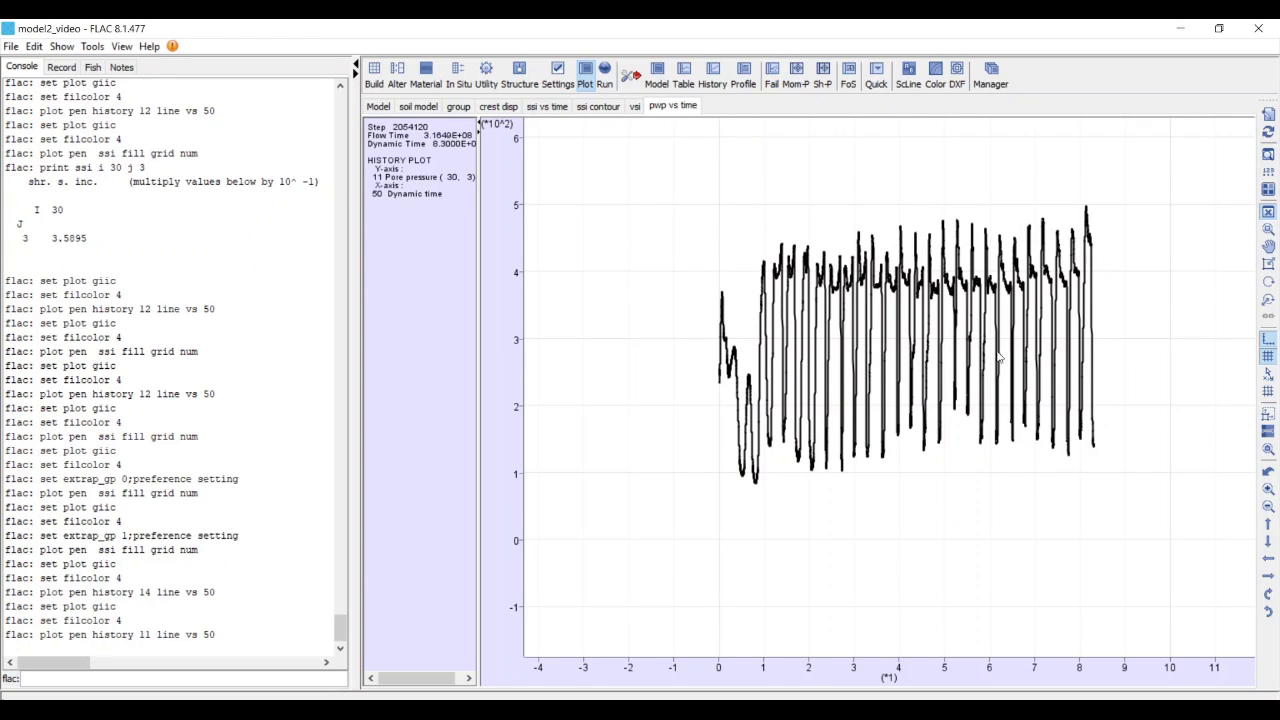
pyautogui.scroll(1, 1010, 433)
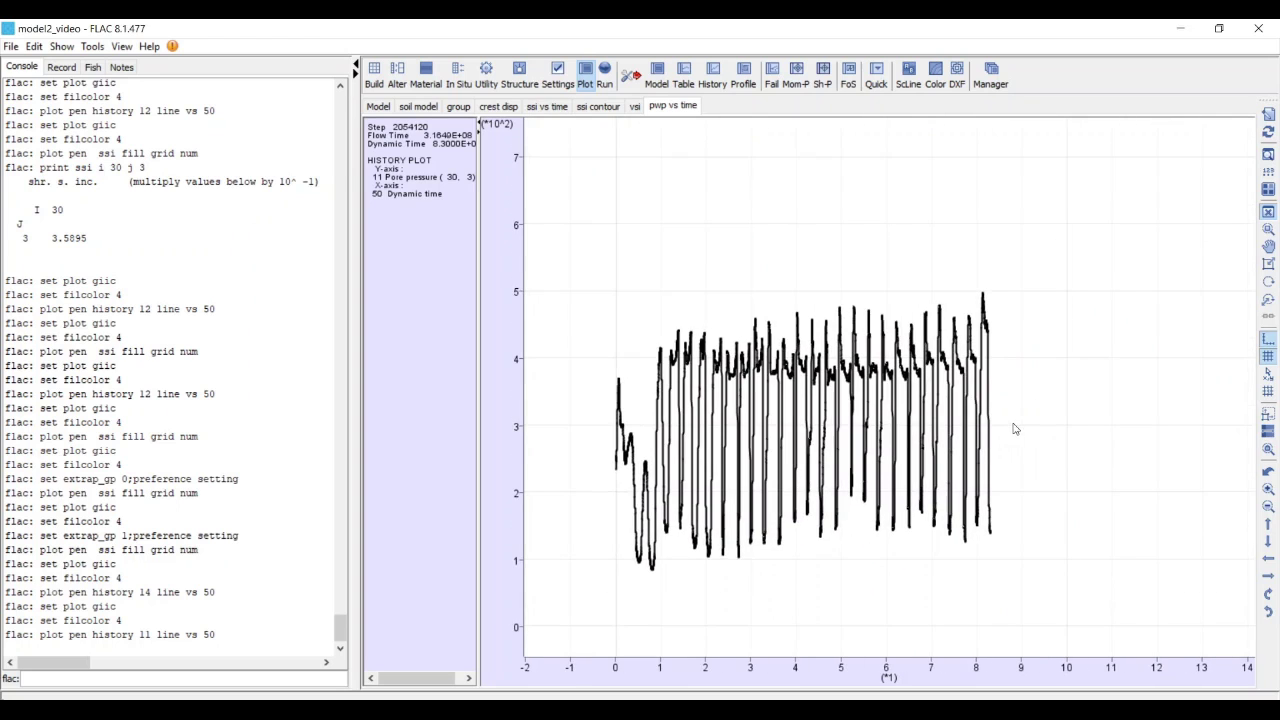
pyautogui.scroll(1, 1013, 428)
pyautogui.scroll(-2, 864, 480)
pyautogui.scroll(1, 864, 480)
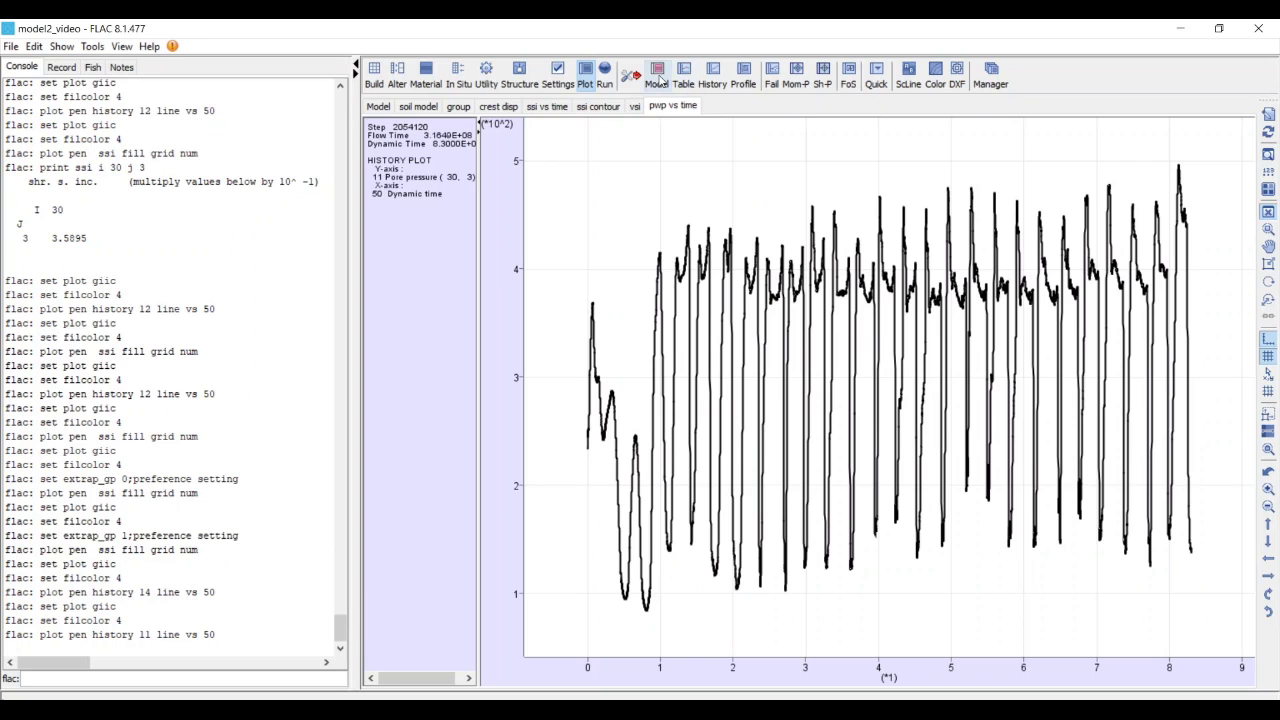
# Step: Plot history 13, average SXY at zone (30, 3), versus dynamic time, naming the plot "shear stress vs time"
pyautogui.click(708, 78)
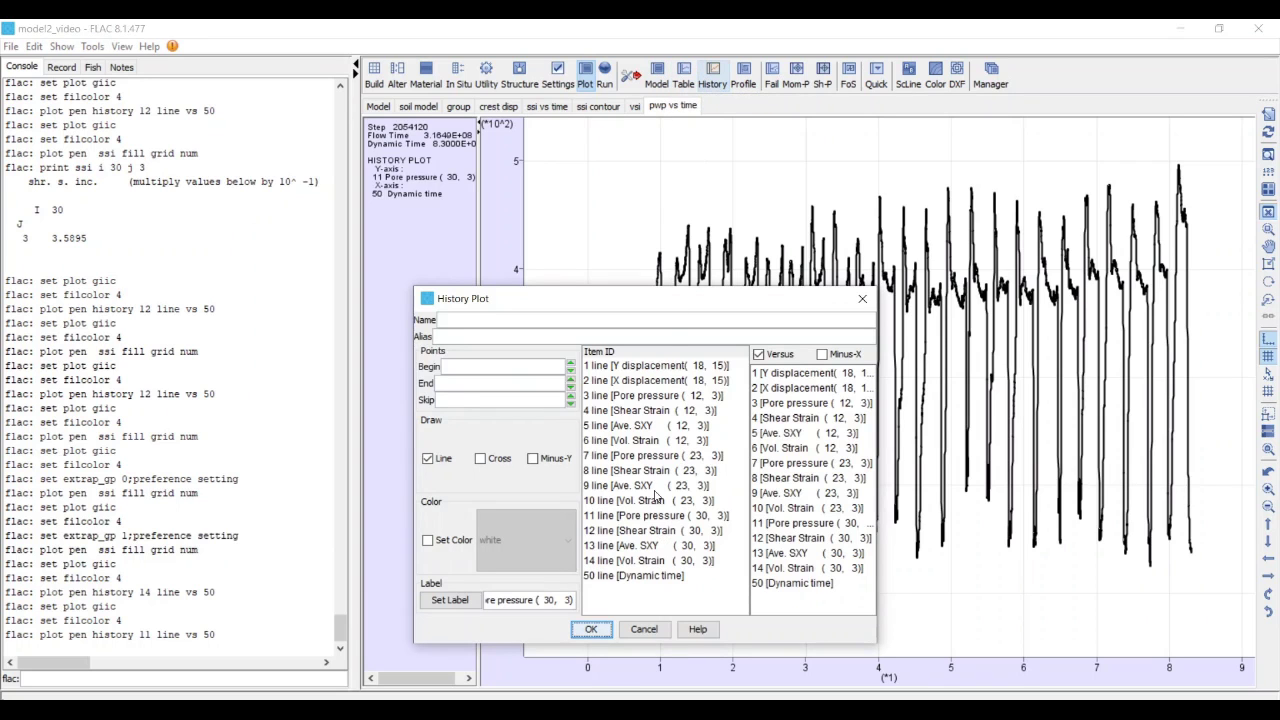
pyautogui.click(660, 547)
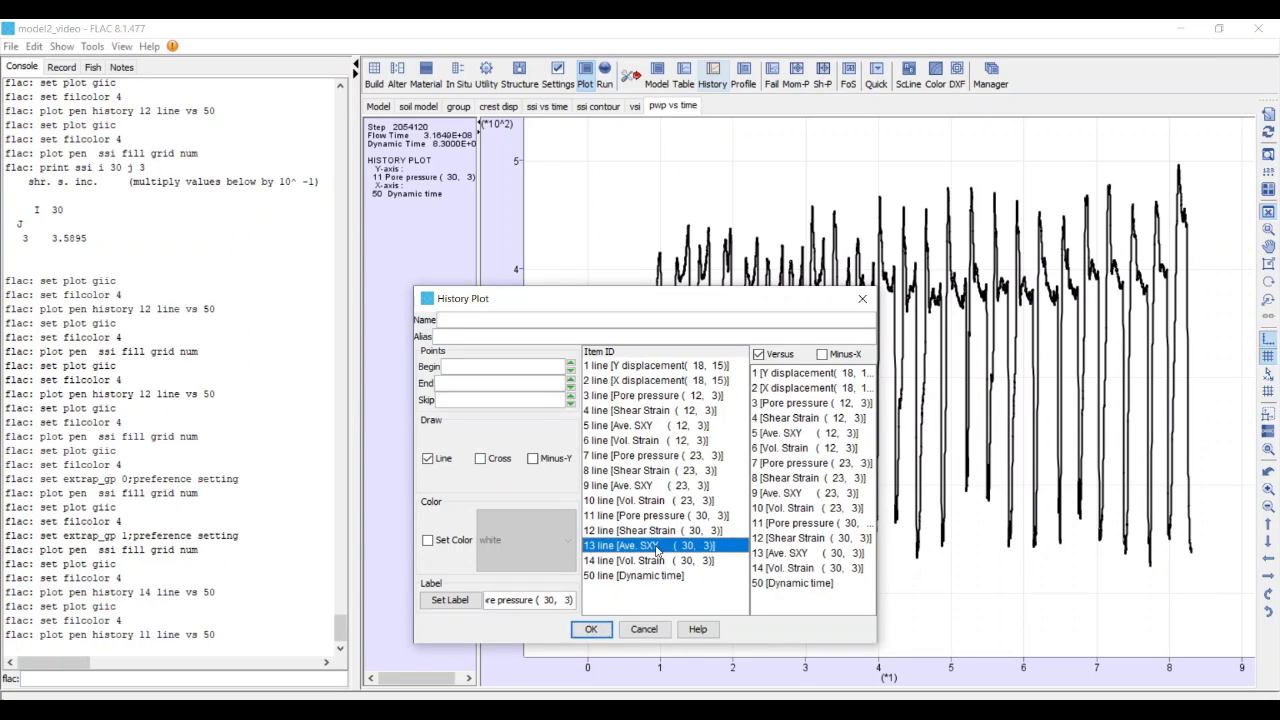
pyautogui.click(771, 583)
pyautogui.click(577, 321)
pyautogui.write('shear stree')
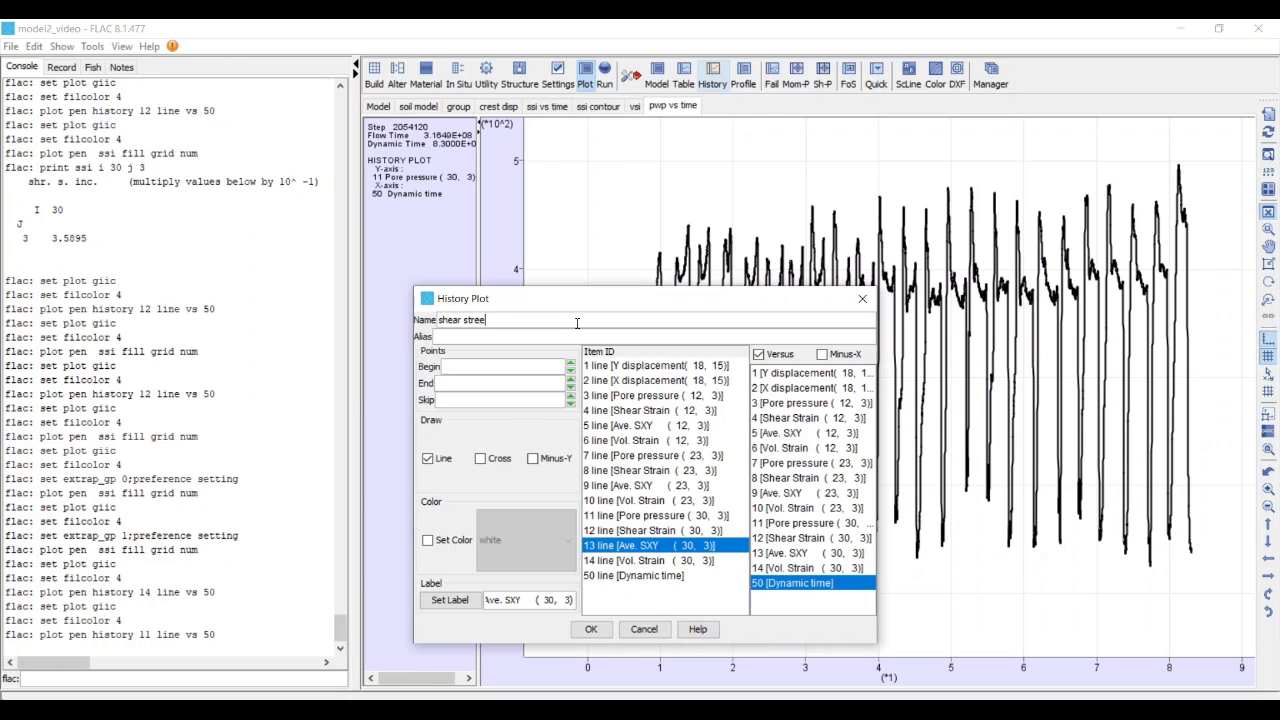
pyautogui.press('BackSpace')
pyautogui.write('s vs time')
pyautogui.click(591, 629)
pyautogui.scroll(-2, 714, 533)
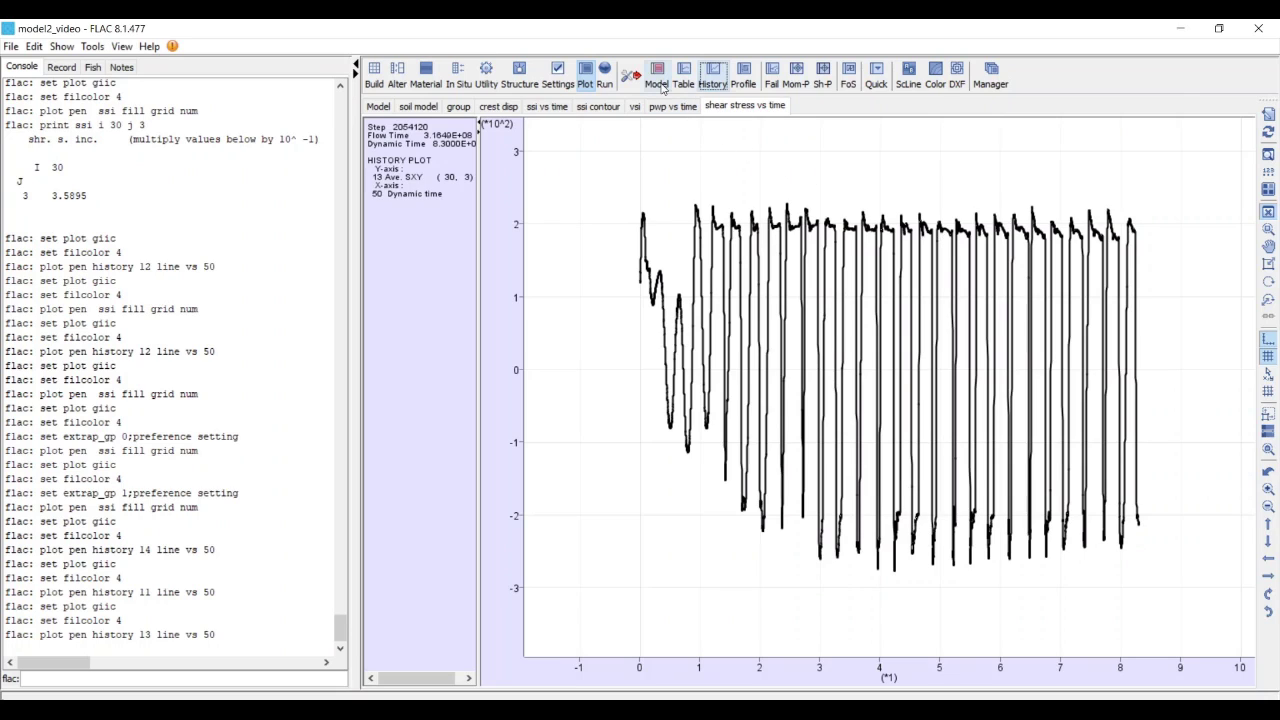
# Step: Copy history 13, average SXY at zone (30, 3), versus history 50, dynamic time, into table 52 and execute the change
pyautogui.click(486, 75)
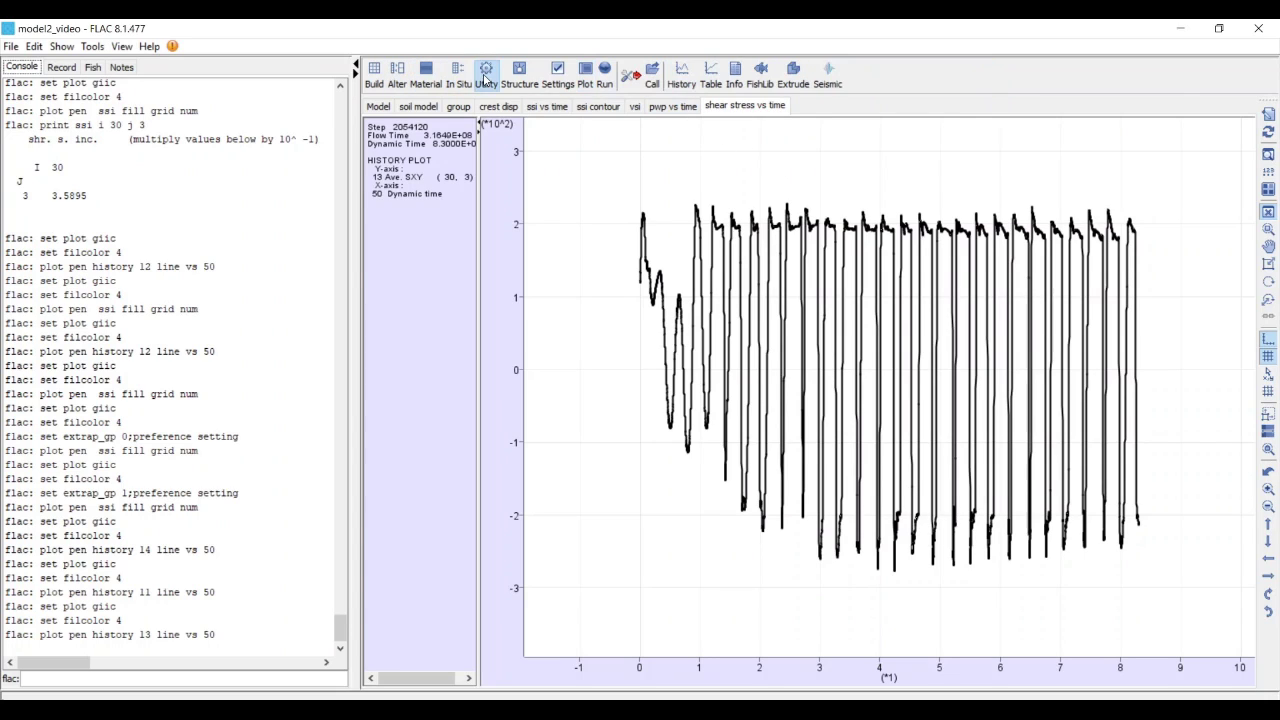
pyautogui.click(688, 73)
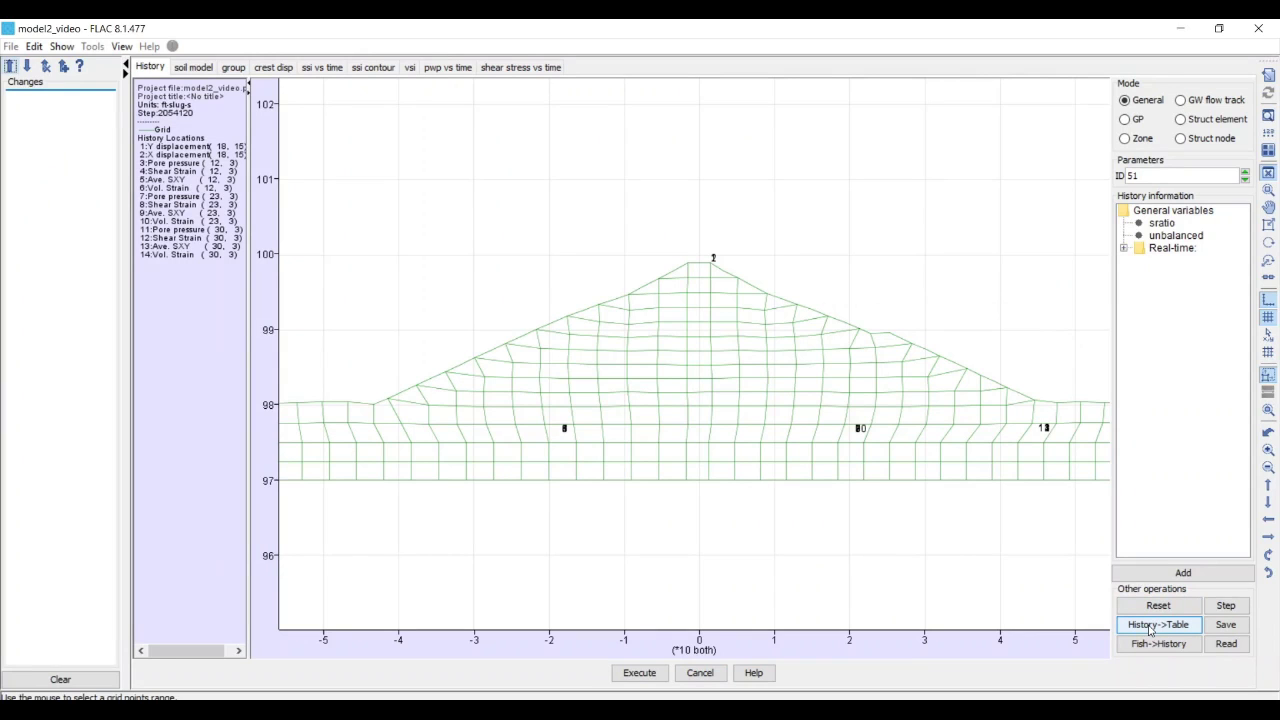
pyautogui.click(1150, 626)
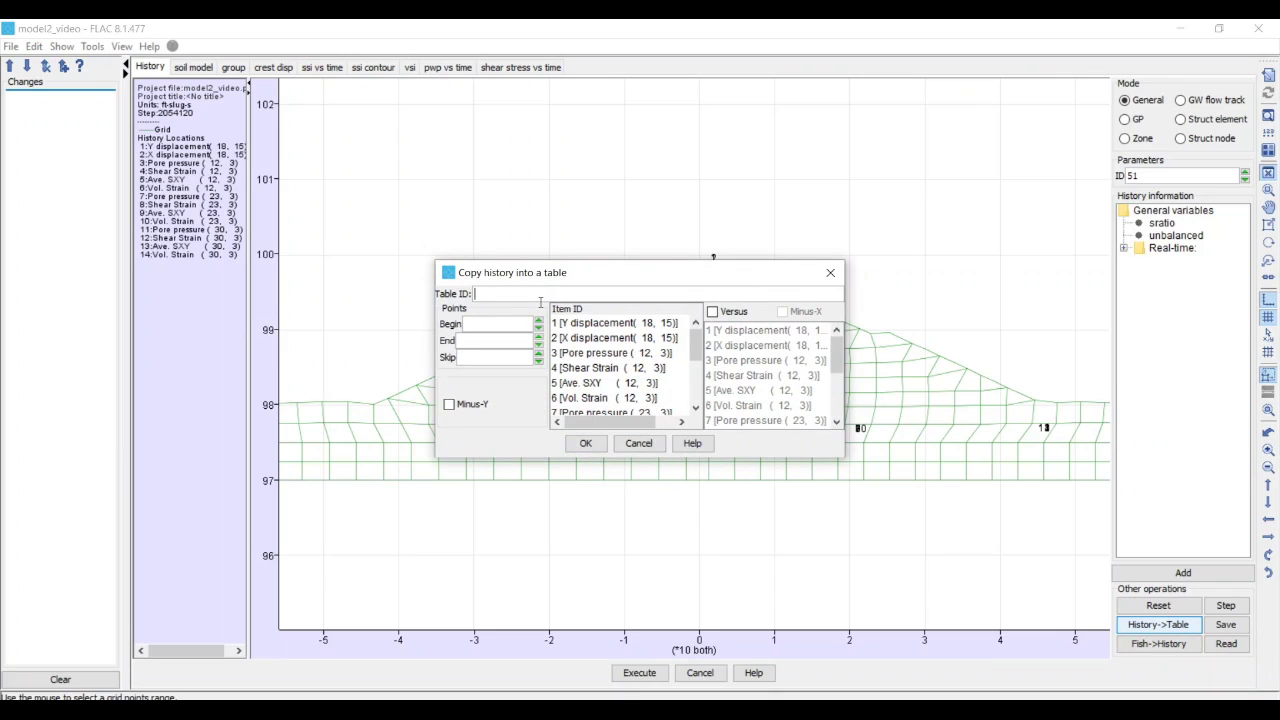
pyautogui.write('52')
pyautogui.moveTo(727, 458); pyautogui.dragTo(710, 600)
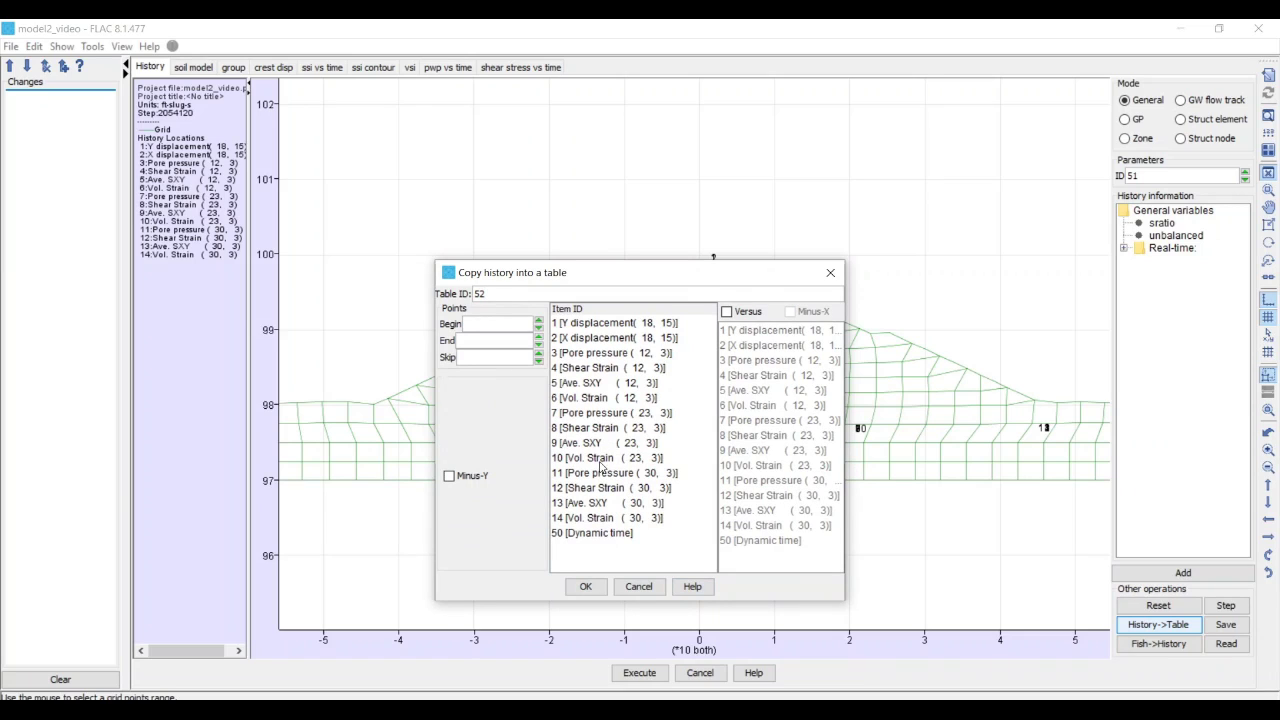
pyautogui.click(628, 507)
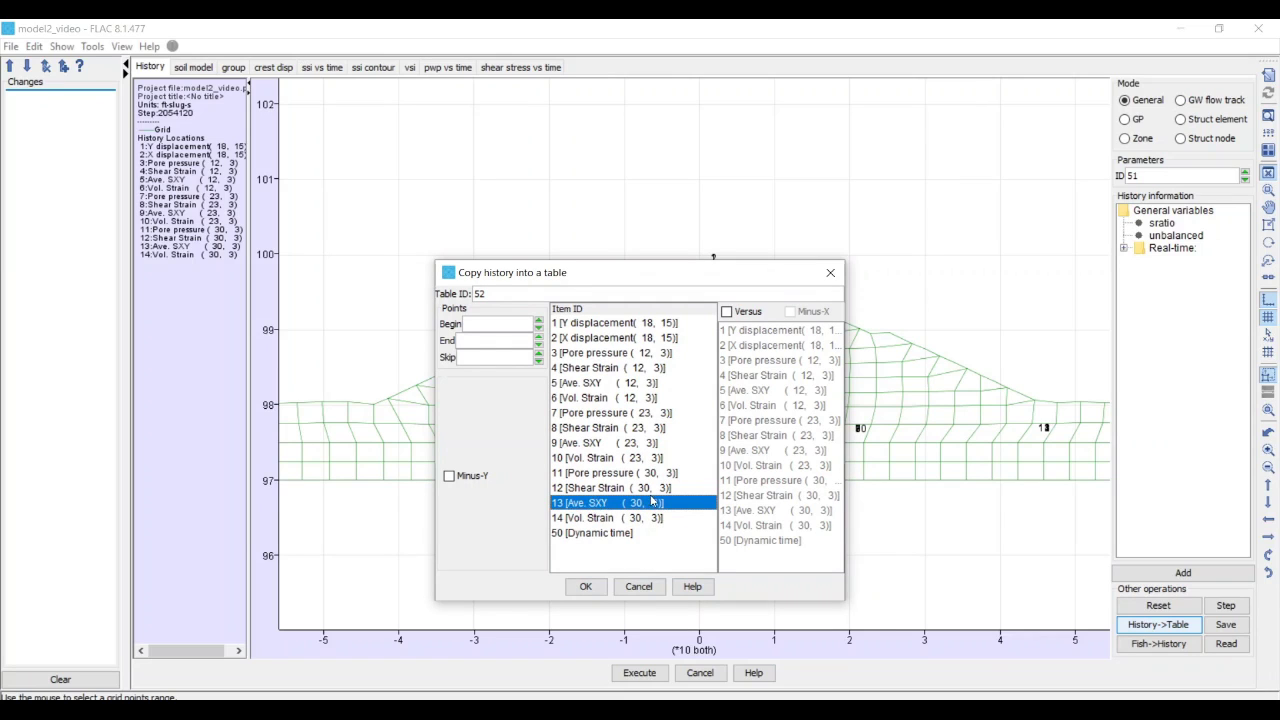
pyautogui.click(726, 311)
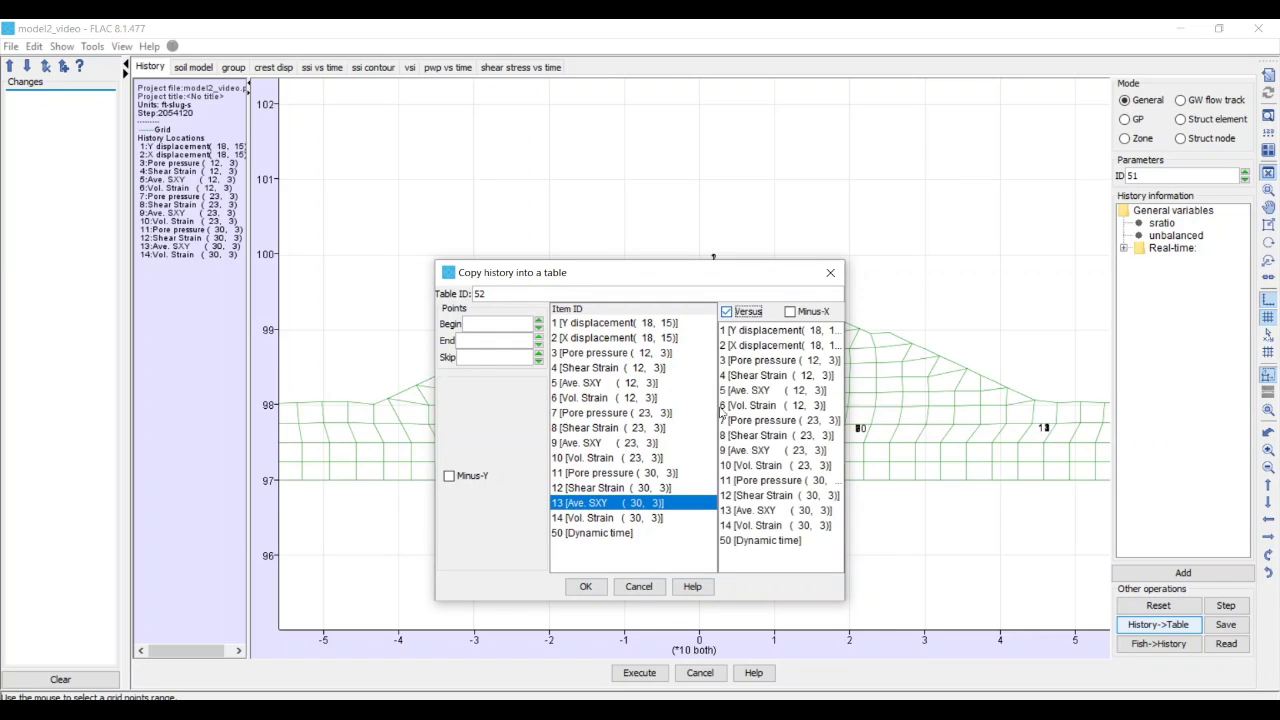
pyautogui.click(748, 539)
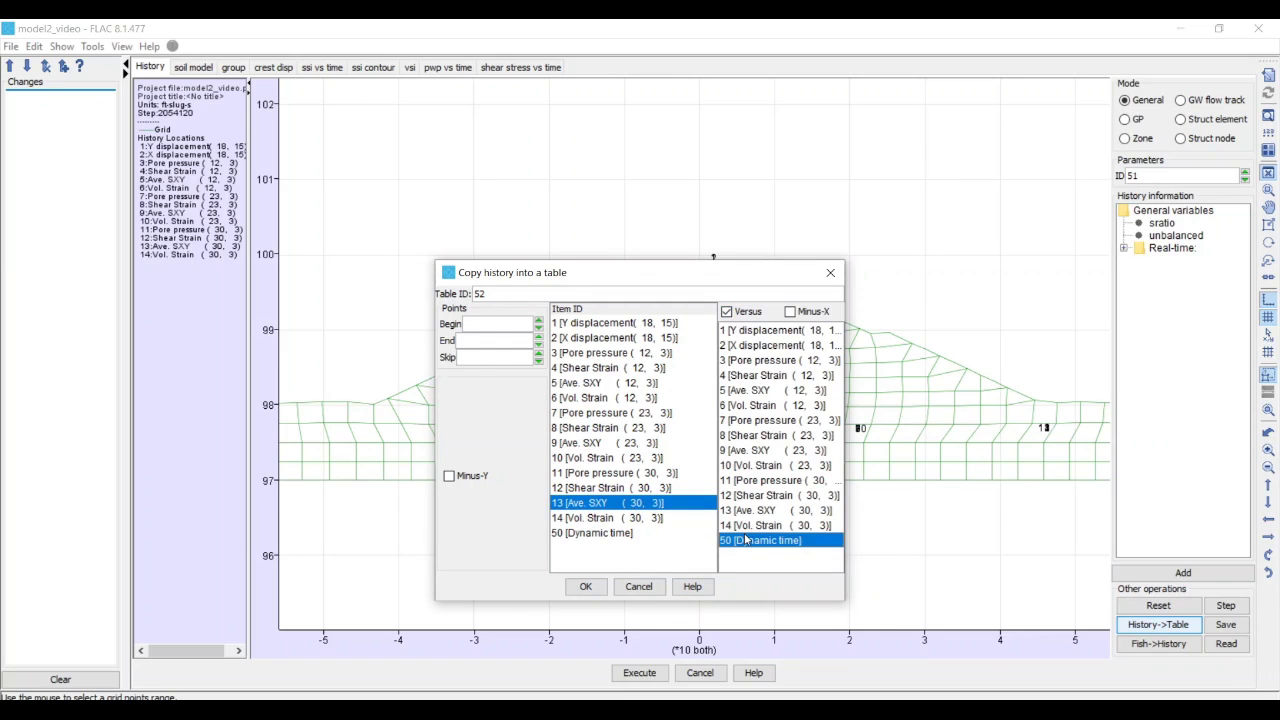
pyautogui.click(586, 587)
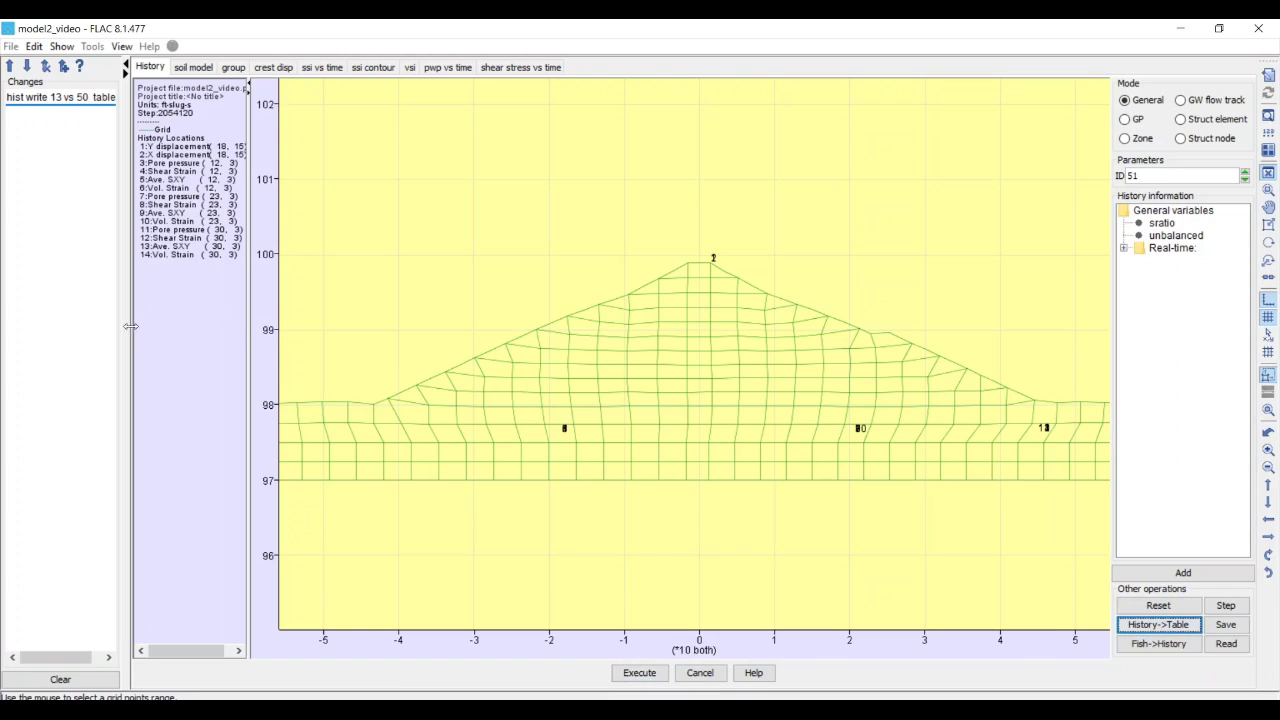
pyautogui.moveTo(127, 326); pyautogui.dragTo(234, 326)
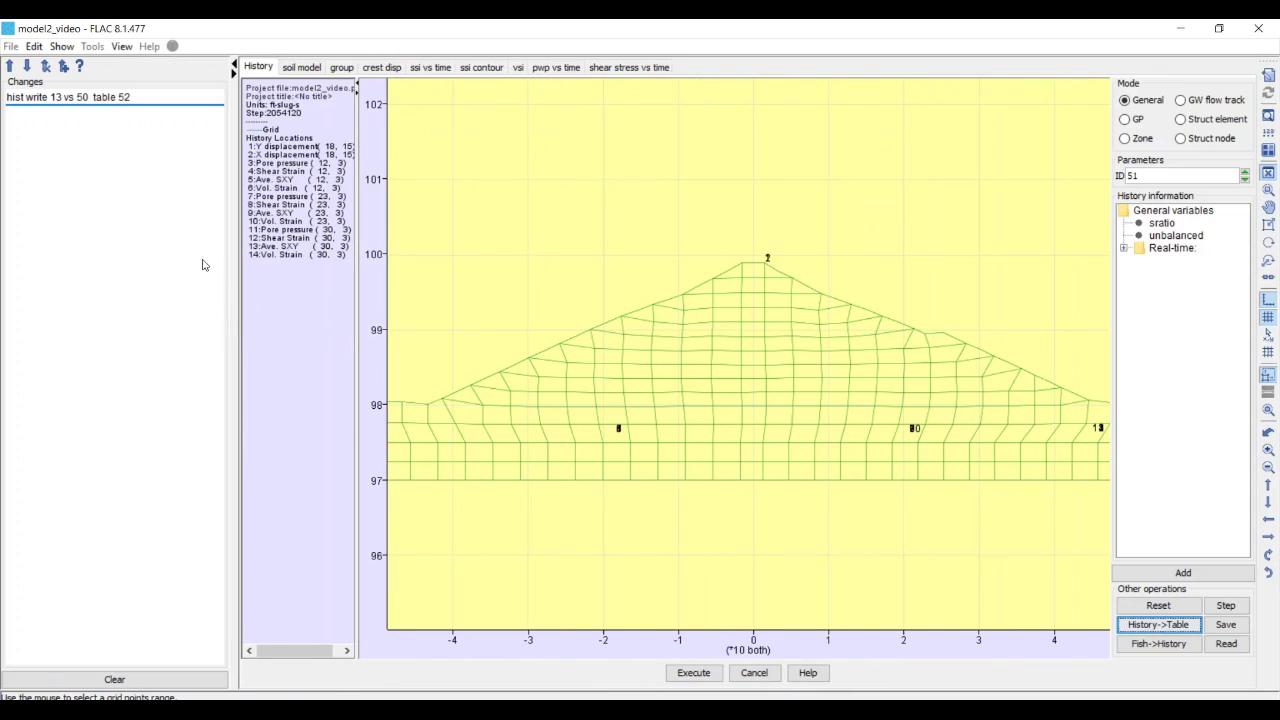
pyautogui.click(697, 674)
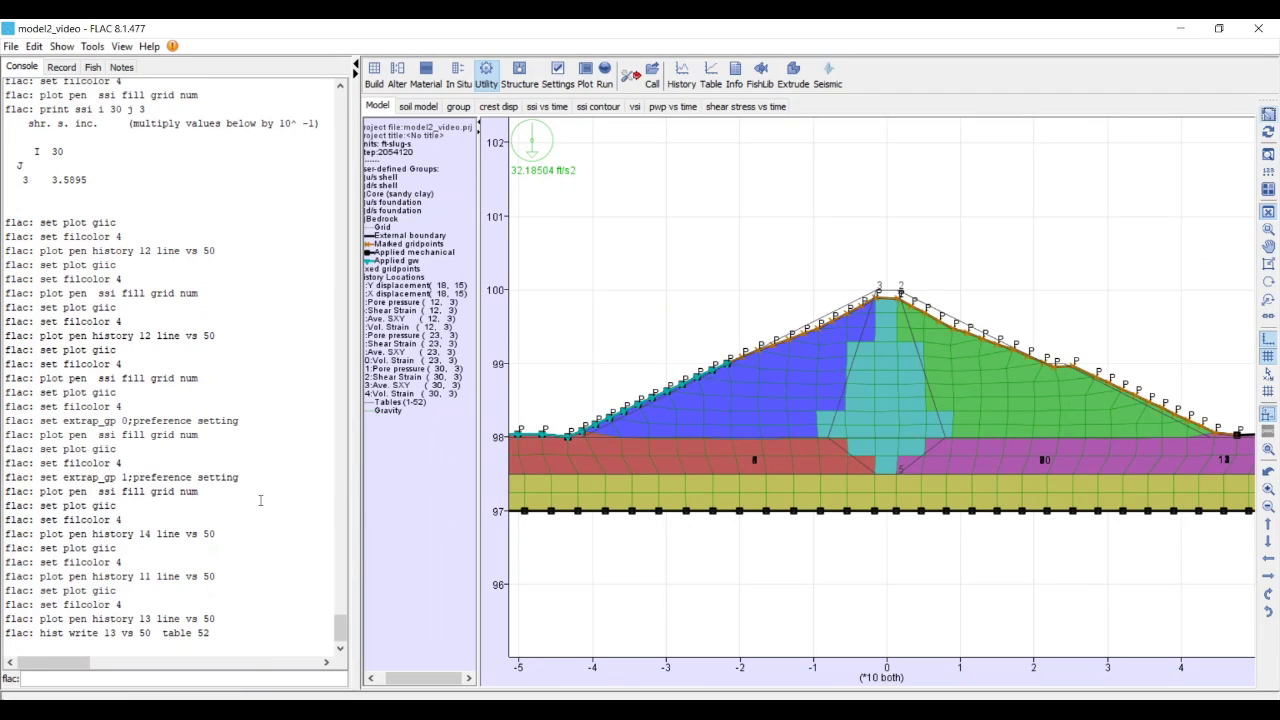
# Step: Check the history-to-table command issued in the console
pyautogui.click(1270, 132)
pyautogui.moveTo(37, 633); pyautogui.dragTo(213, 639)
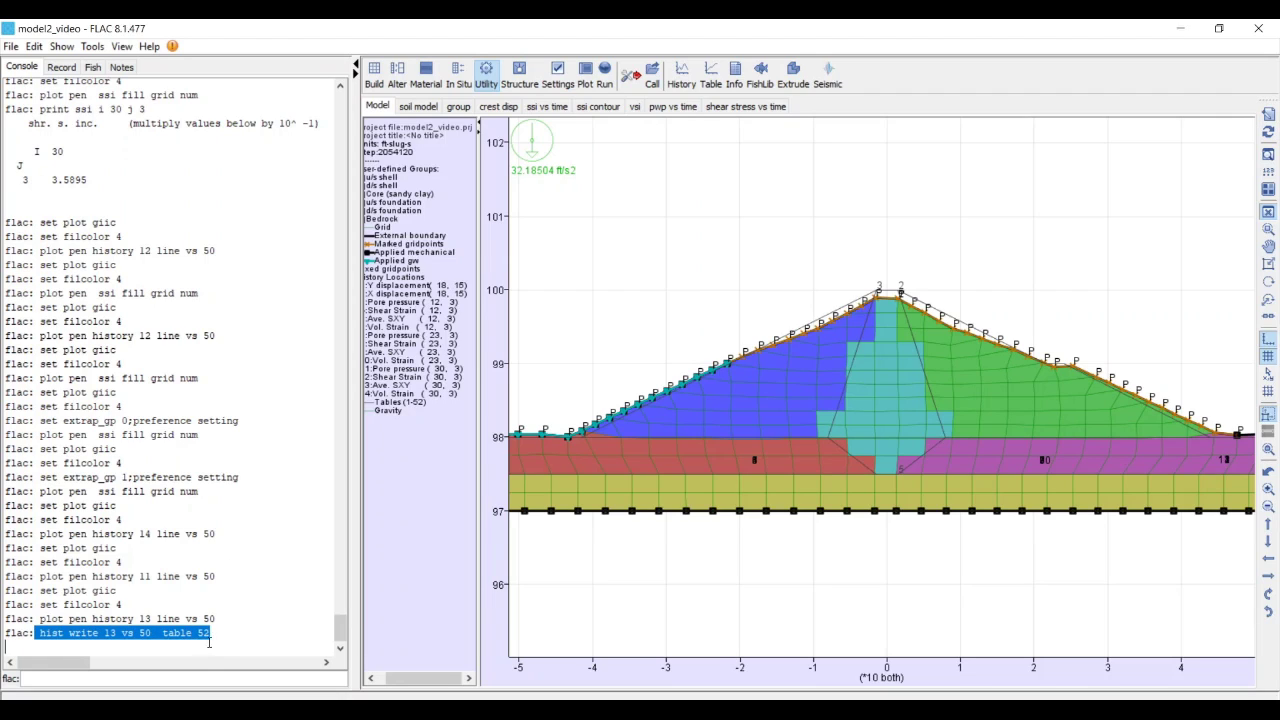
pyautogui.click(210, 637)
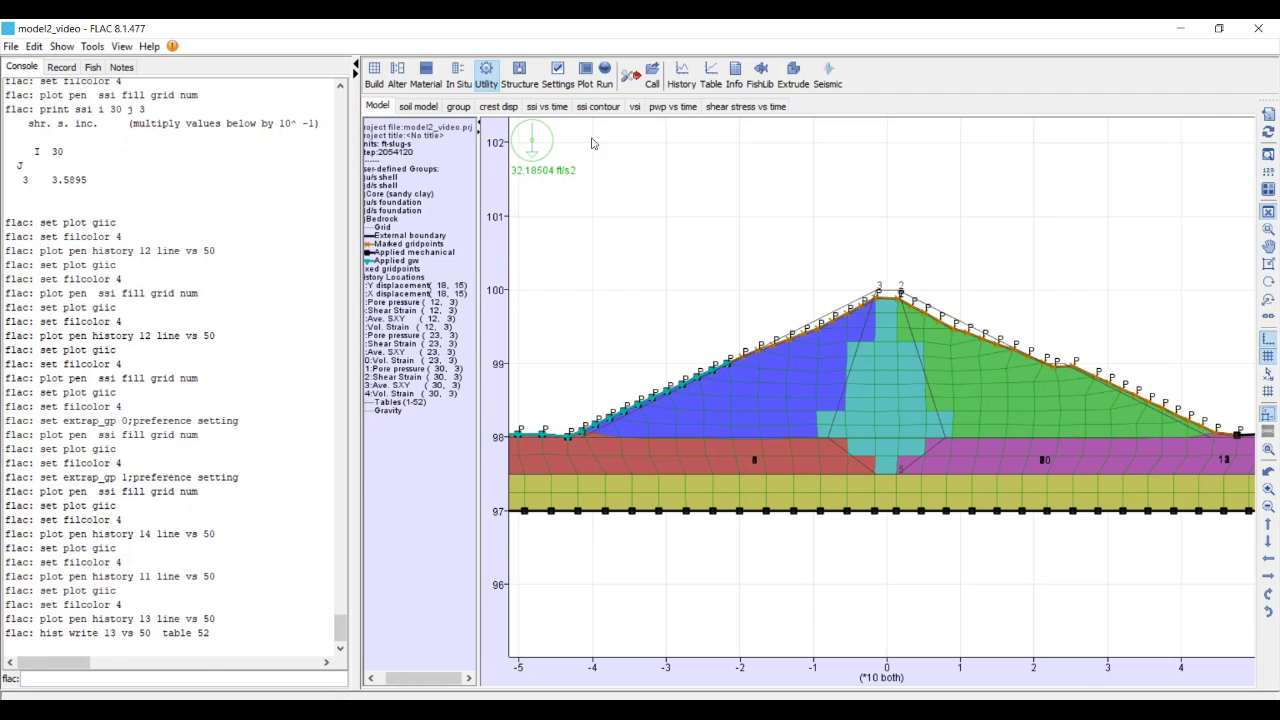
# Step: Open table 52's points for editing and inspect the time and shear stress pairs at its end and start
pyautogui.click(713, 77)
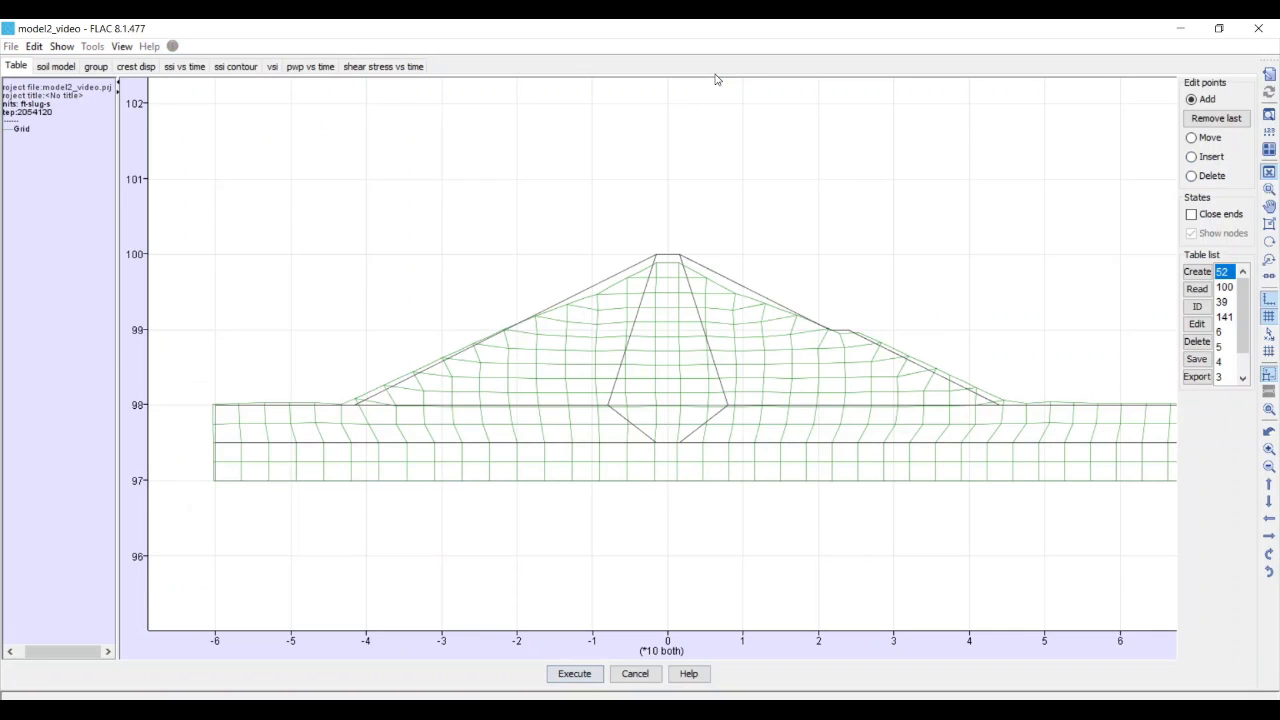
pyautogui.click(1226, 288)
pyautogui.click(1228, 274)
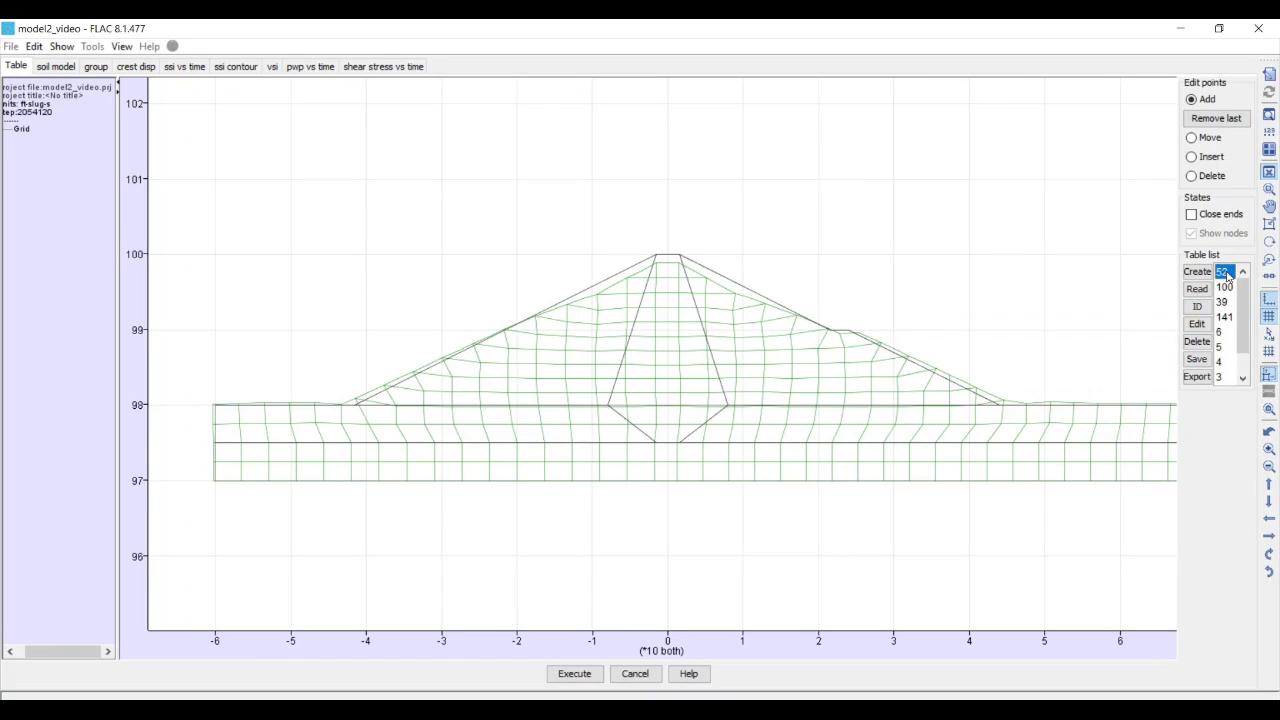
pyautogui.click(1200, 325)
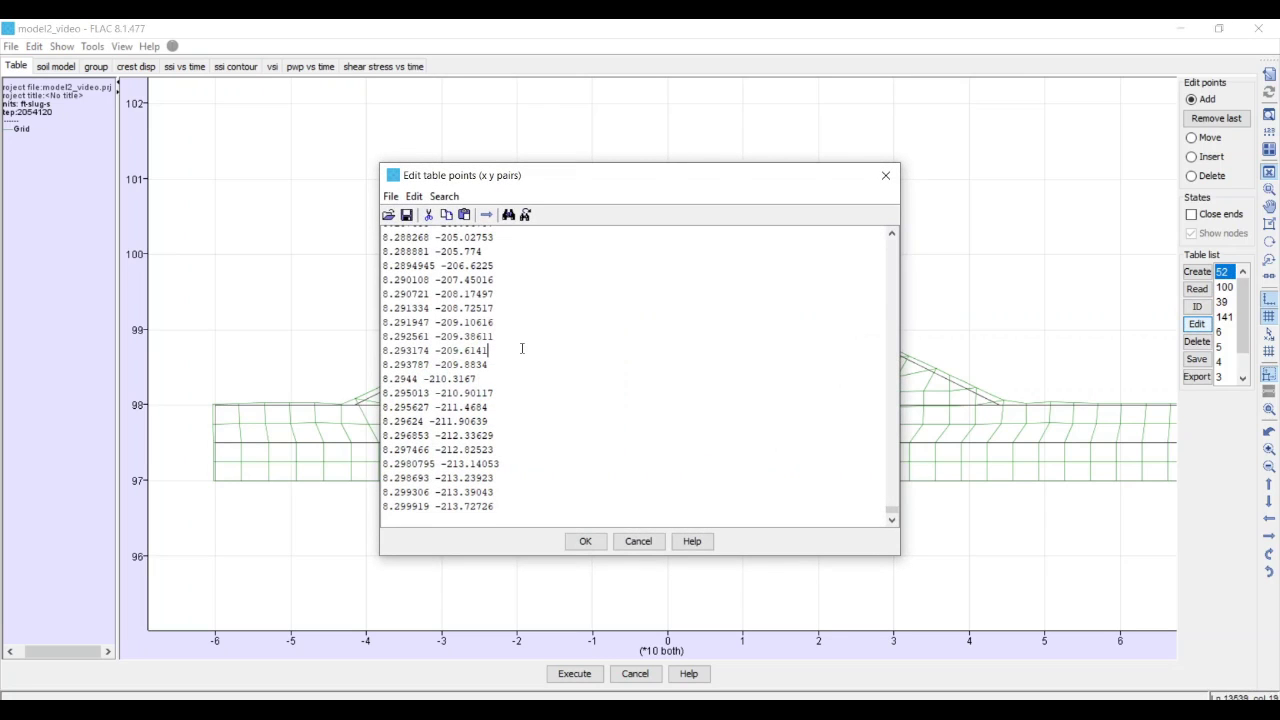
pyautogui.click(722, 500)
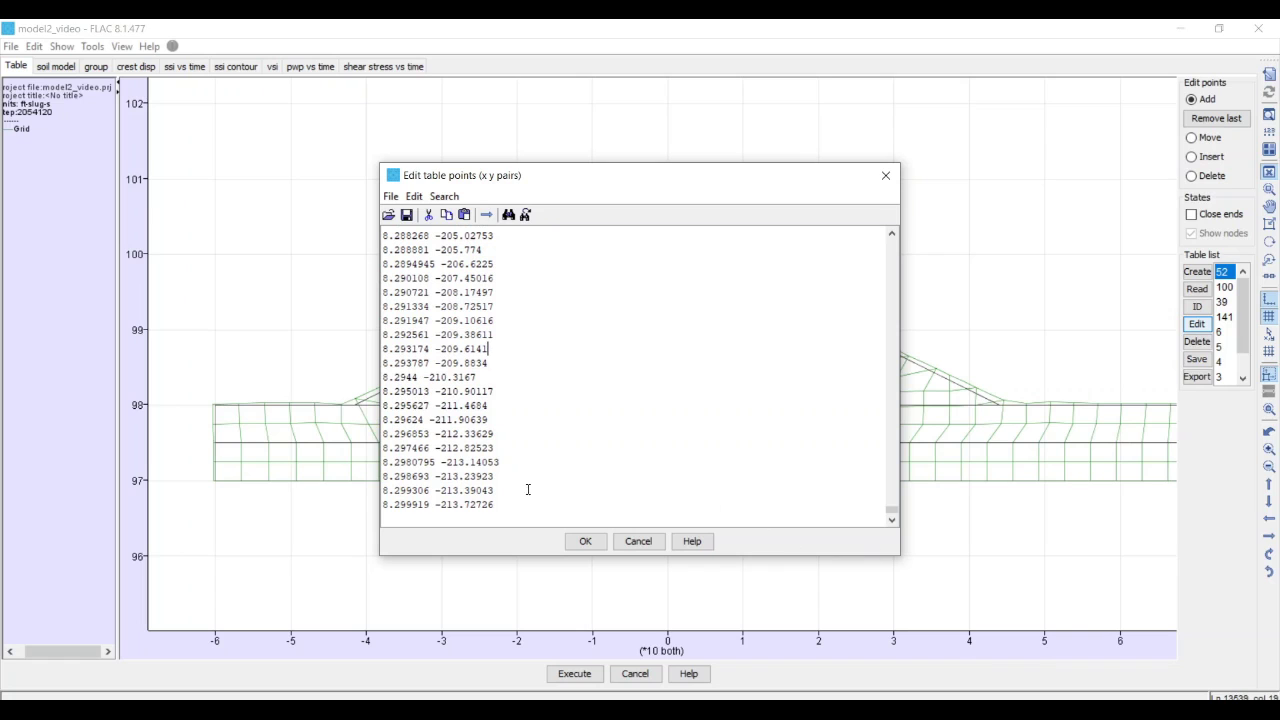
pyautogui.moveTo(891, 510); pyautogui.dragTo(891, 238)
pyautogui.click(385, 234)
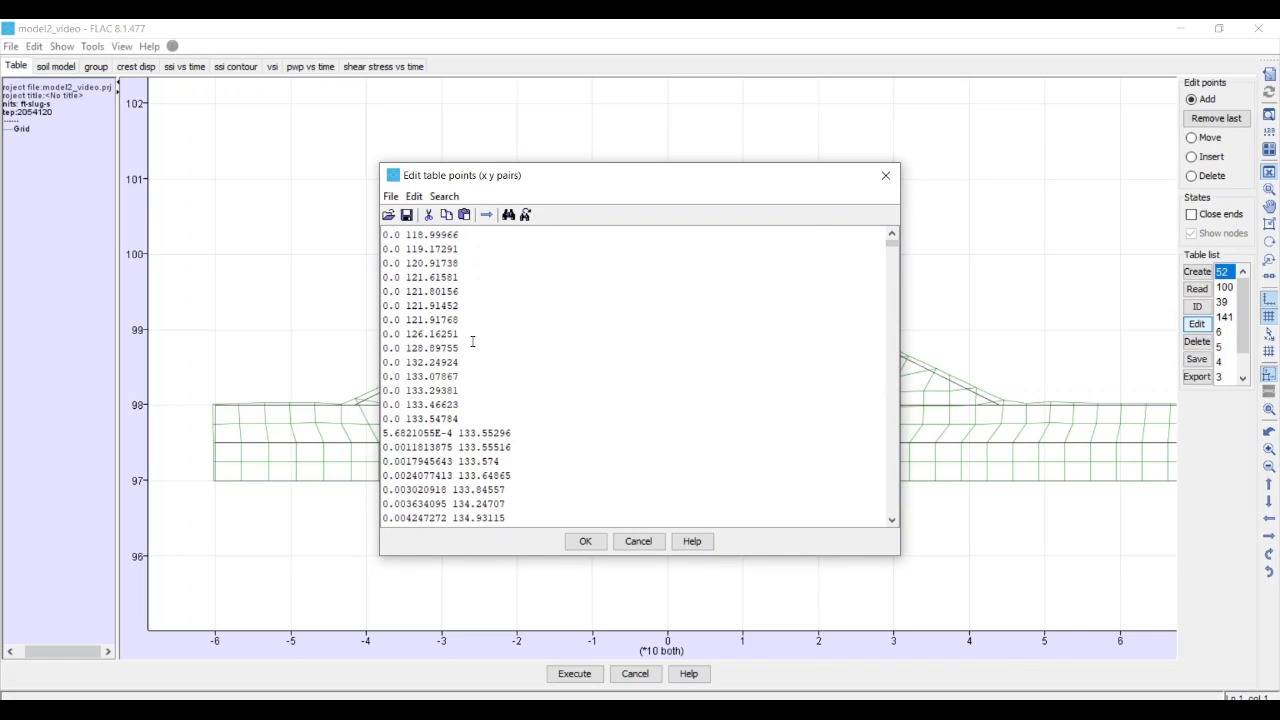
# Step: Copy all points of table 52 into a new Notepad++ document and view its first rows
pyautogui.hotkey('ctrl', 'a')
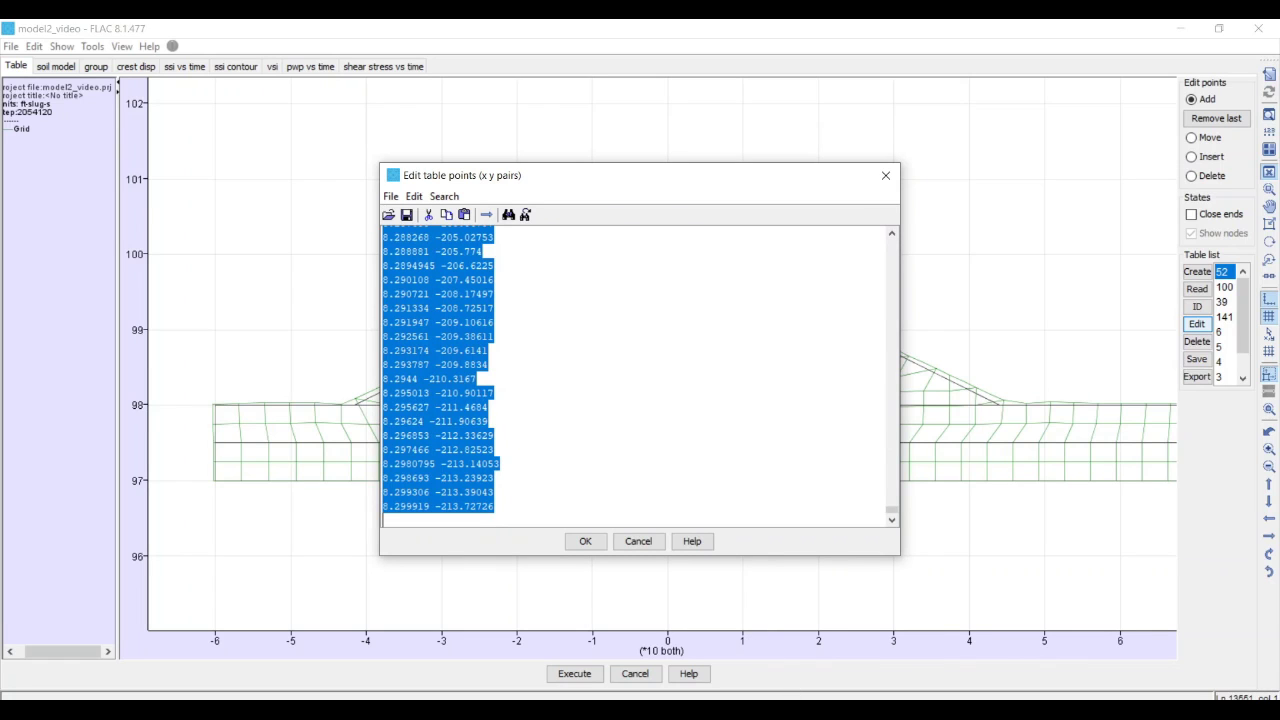
pyautogui.click(900, 640)
pyautogui.click(164, 252)
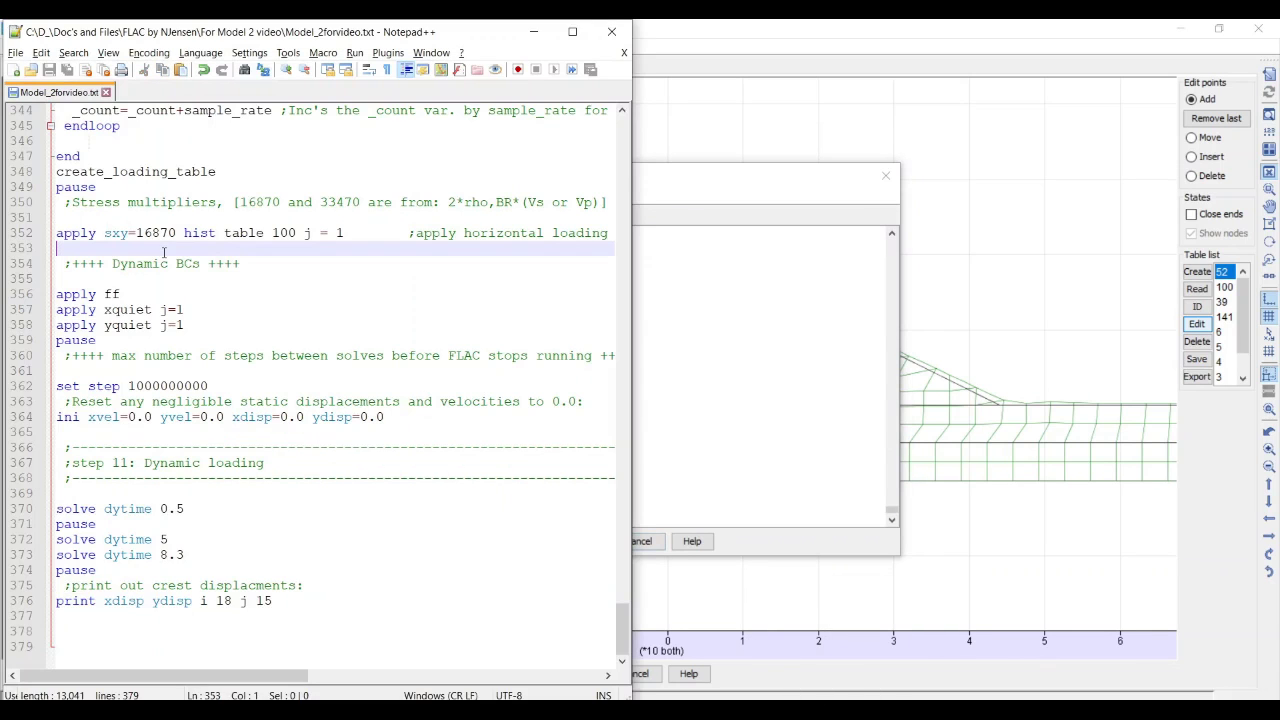
pyautogui.hotkey('ctrl', 'n')
pyautogui.hotkey('ctrl', 'v')
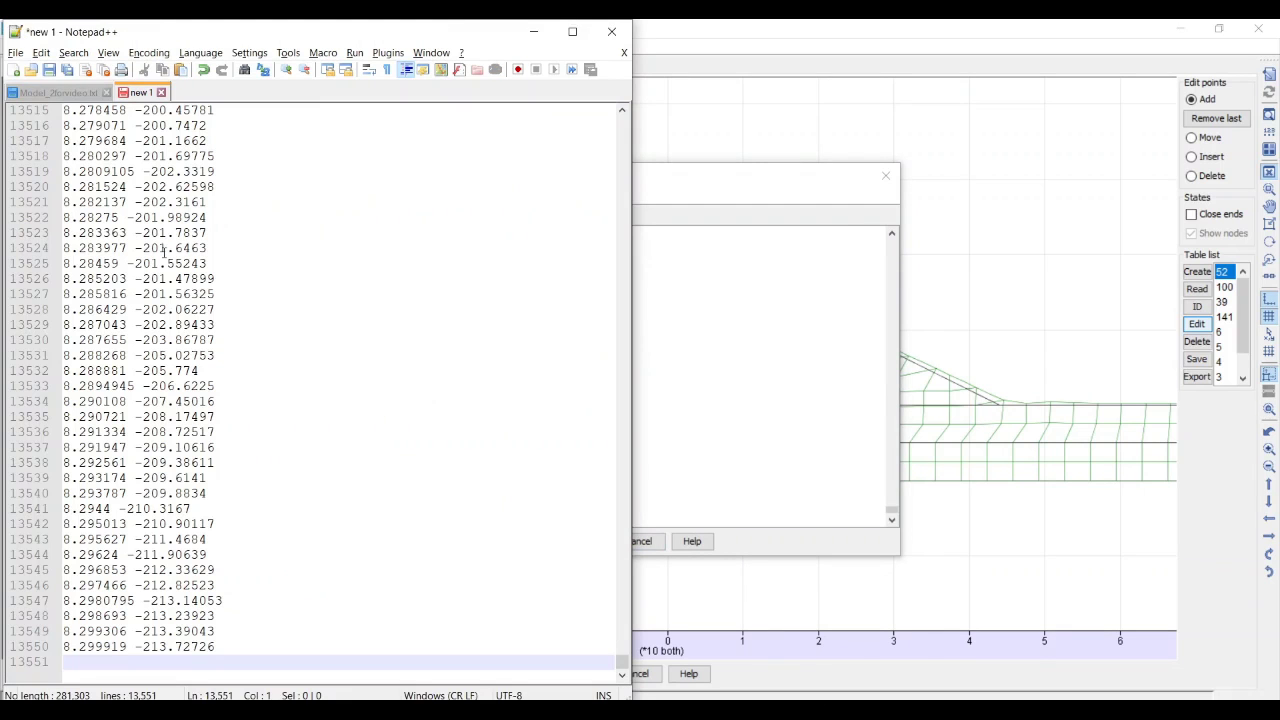
pyautogui.moveTo(622, 660); pyautogui.dragTo(622, 123)
pyautogui.click(287, 139)
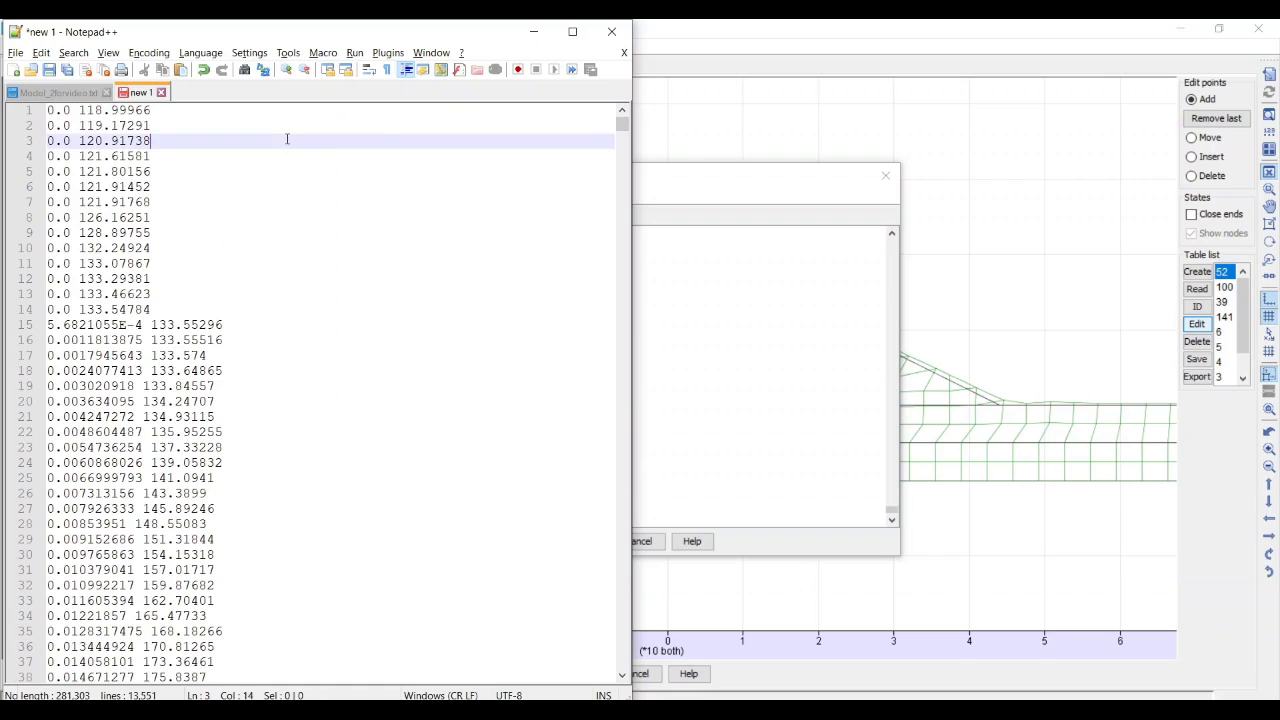
# Step: Discard the new text document without saving, switch back to FLAC and leave table editing without changes
pyautogui.click(161, 92)
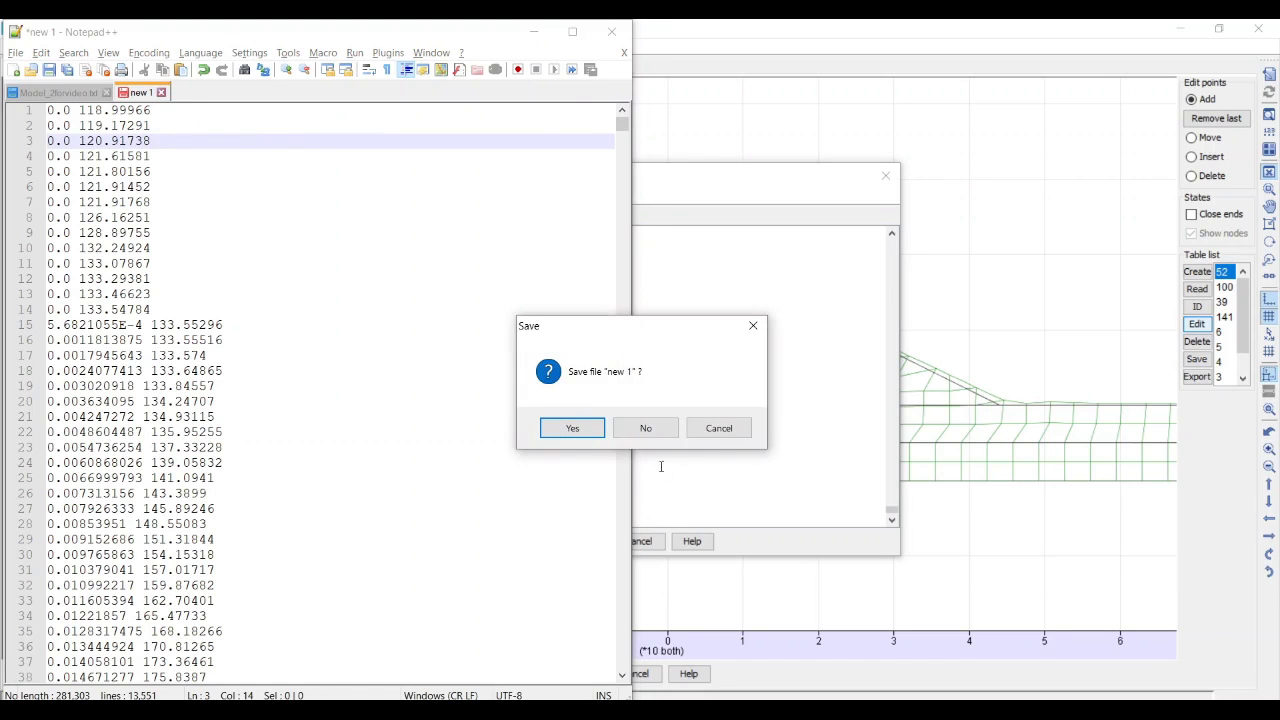
pyautogui.click(655, 430)
pyautogui.click(537, 30)
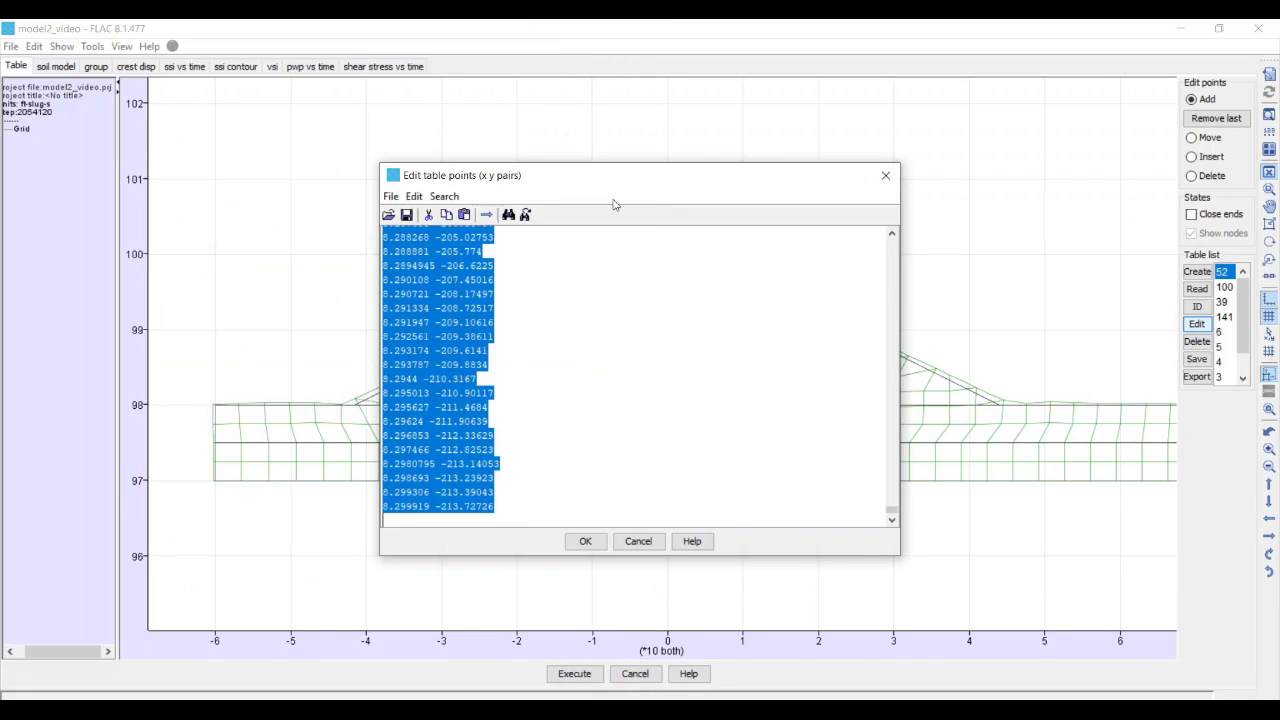
pyautogui.click(636, 541)
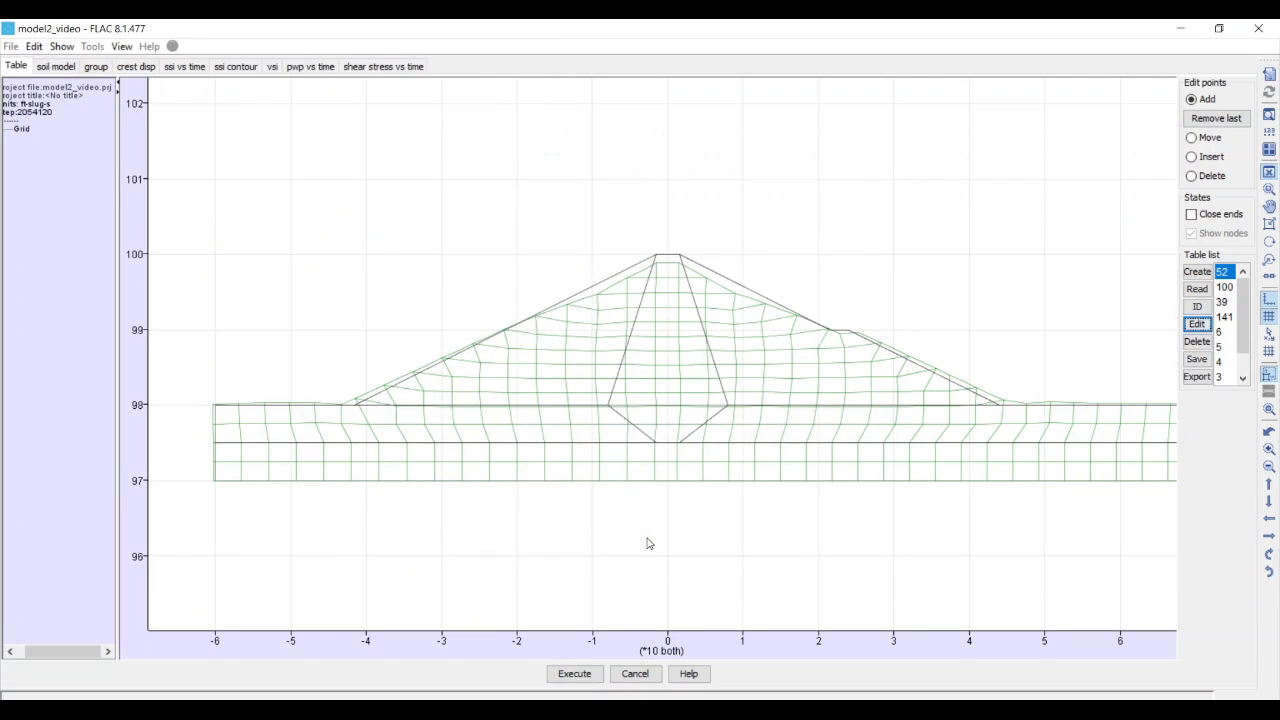
pyautogui.click(635, 673)
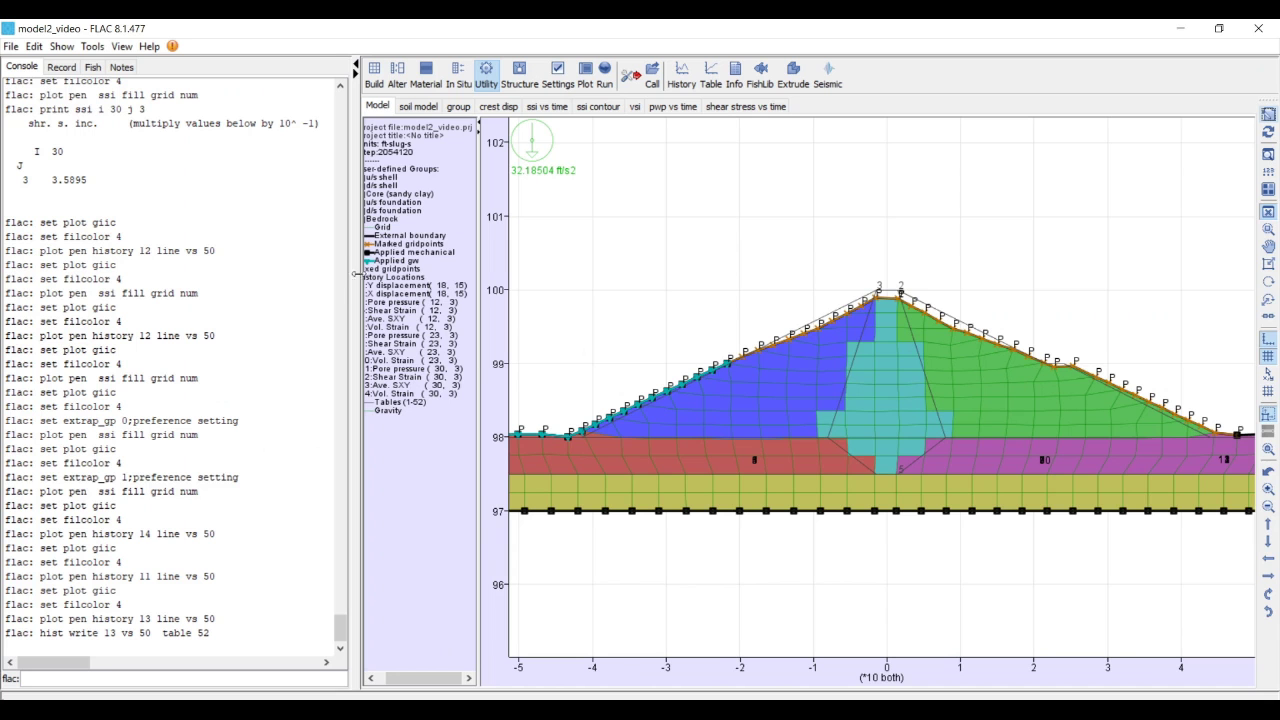